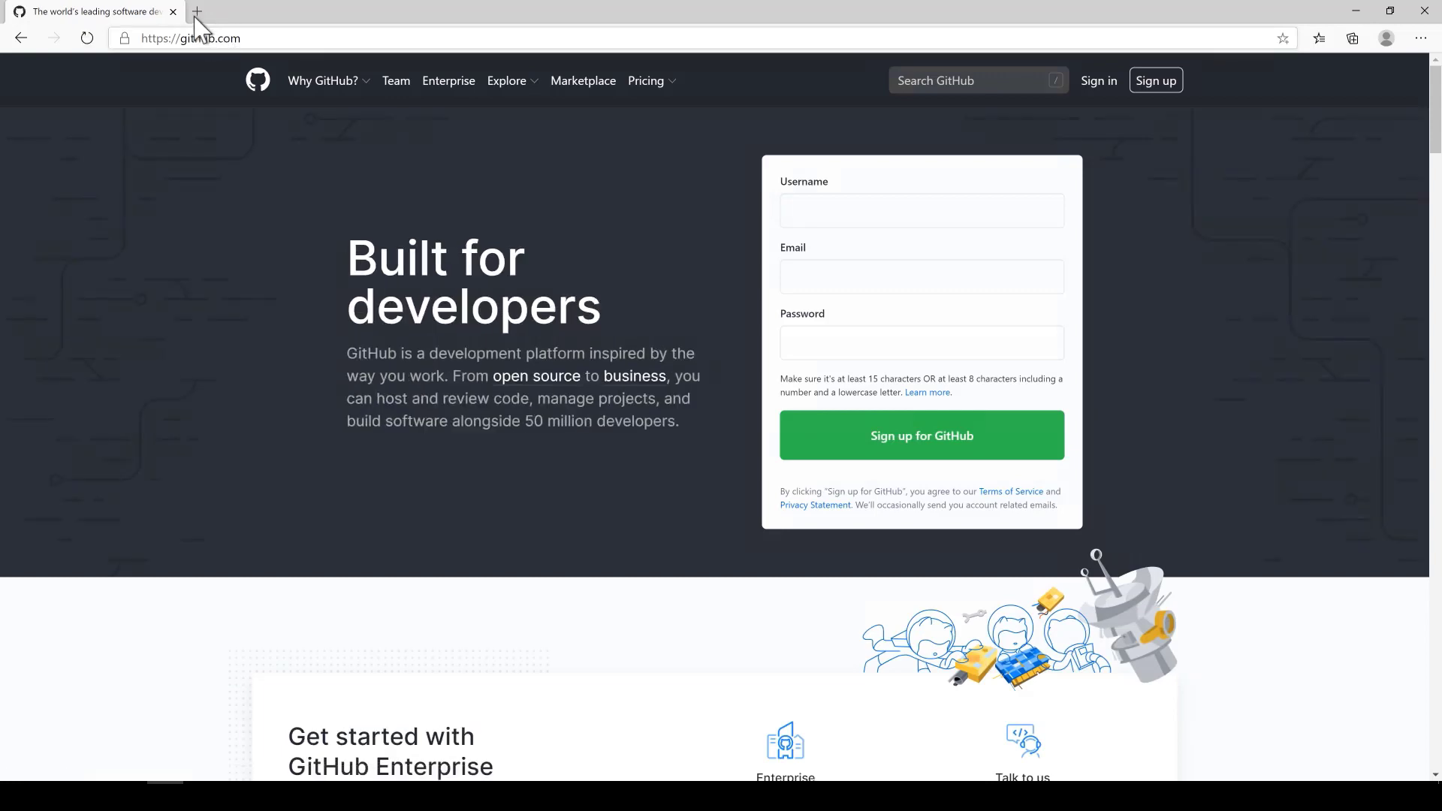
click(197, 11)
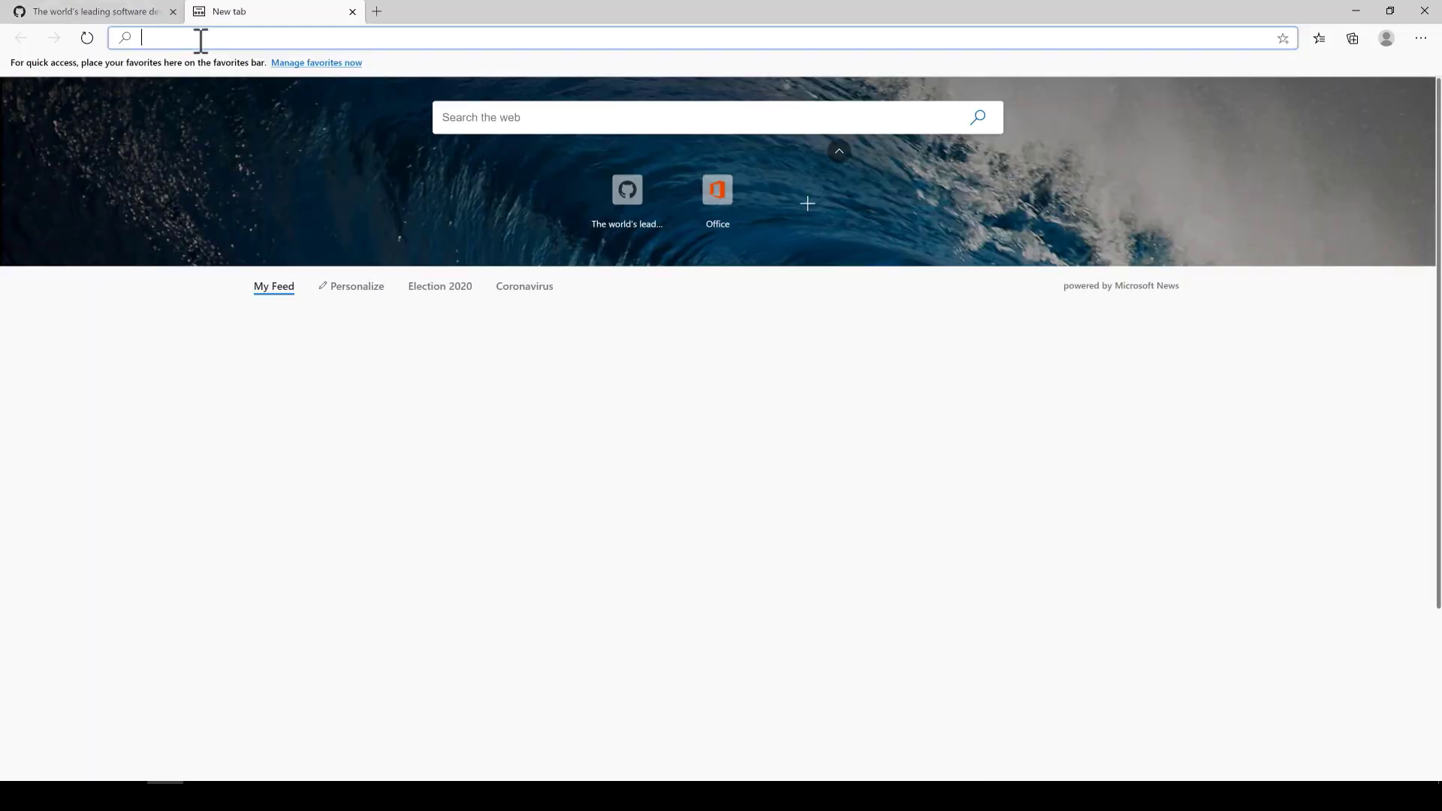
text(www.ei)
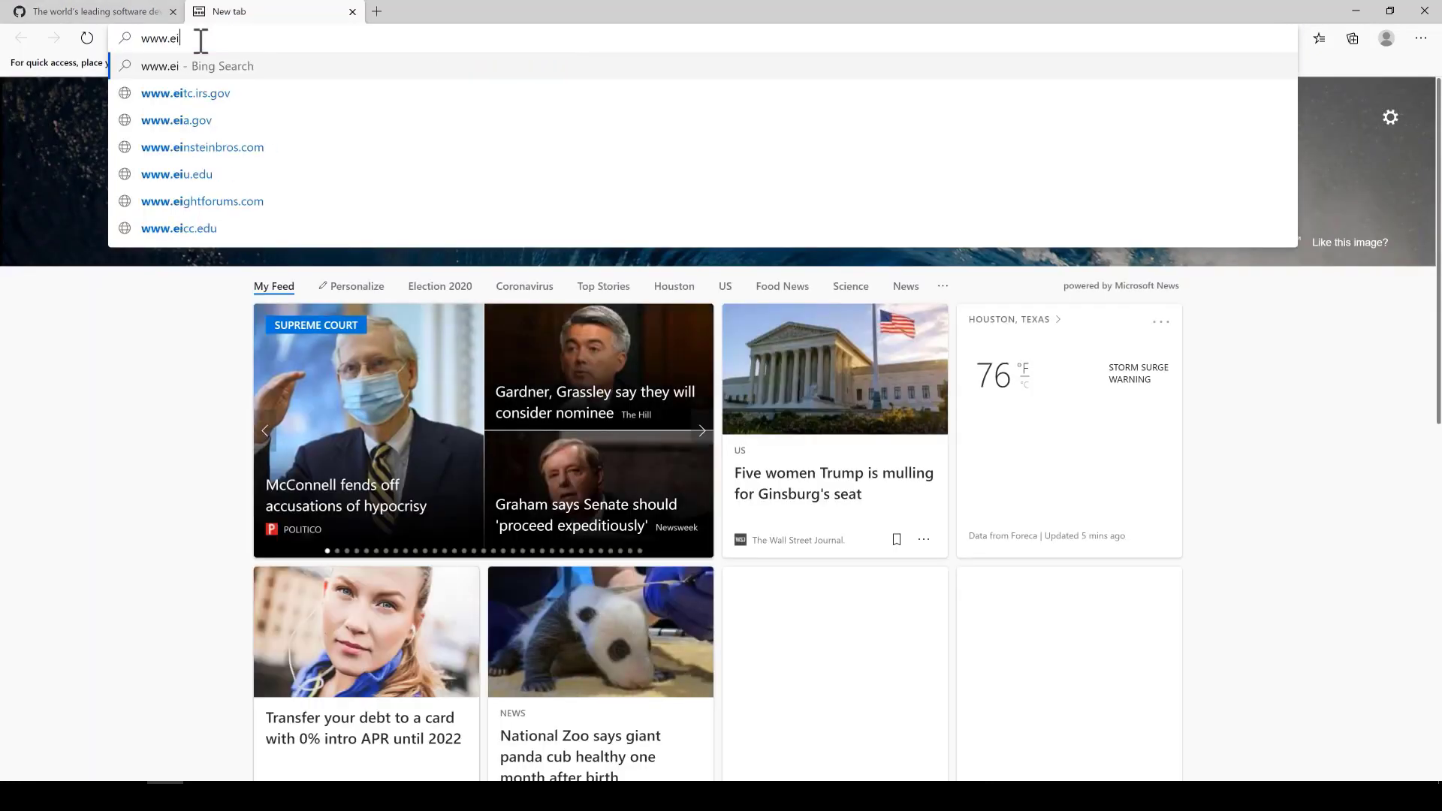
text(car.com)
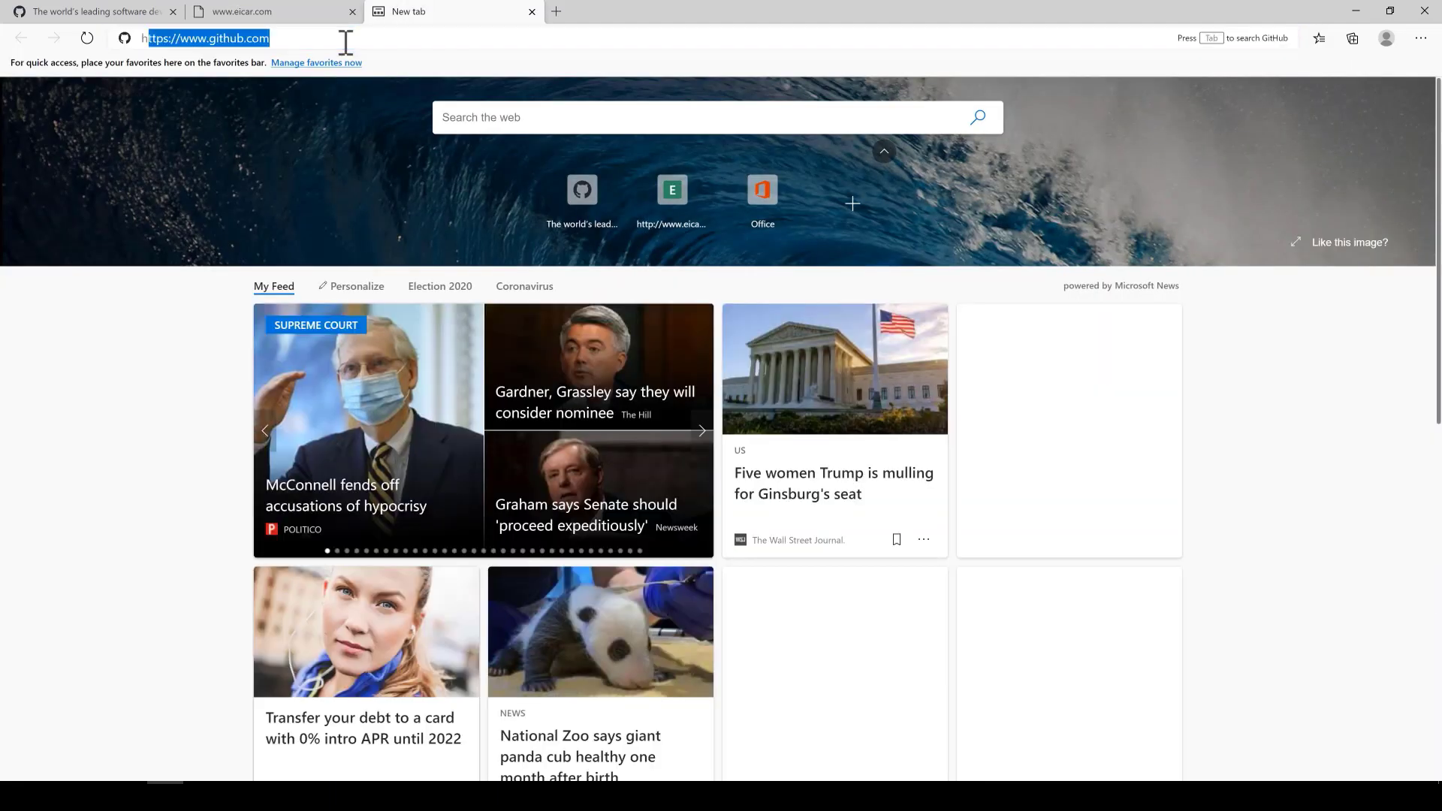
text(ttp)
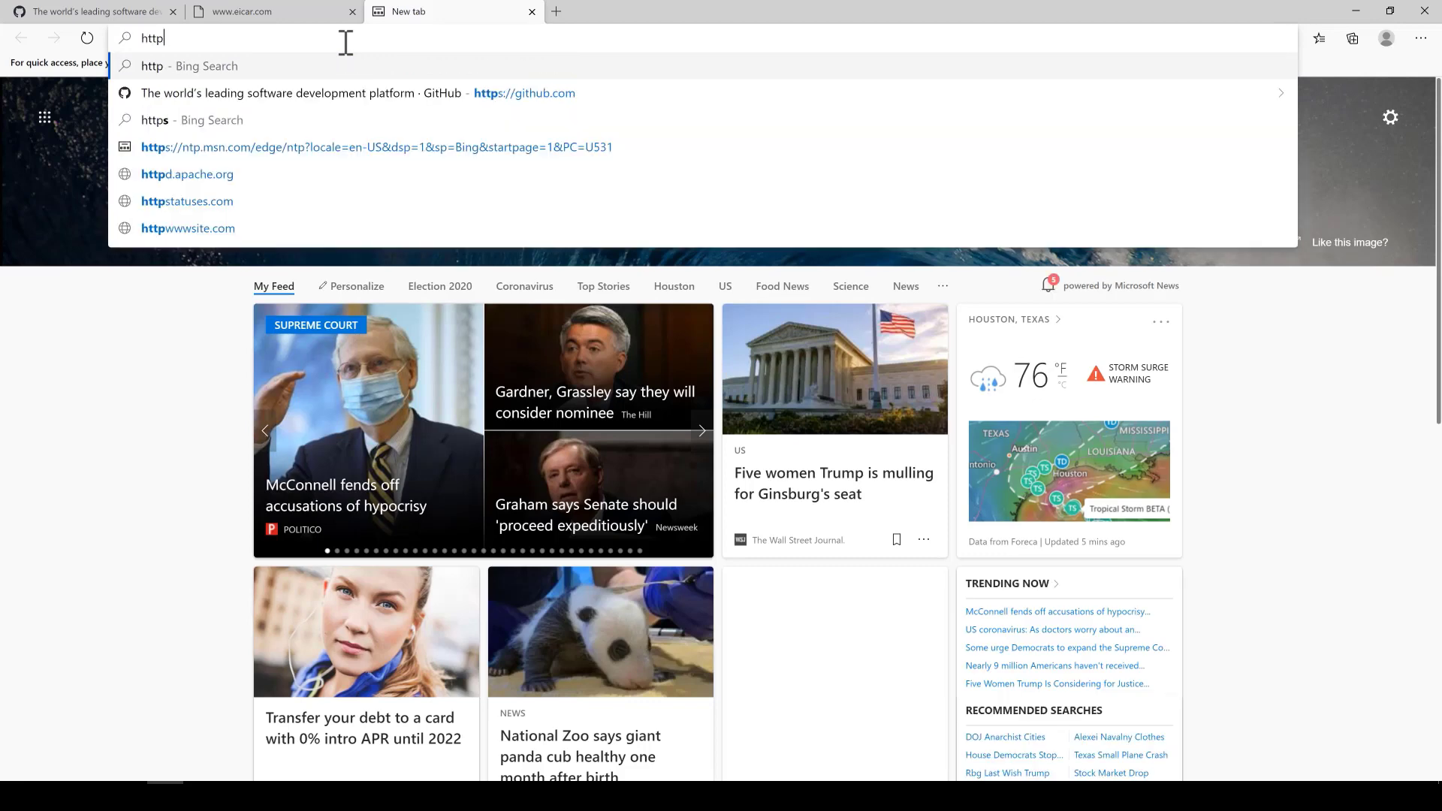
text(s://www.cpchec)
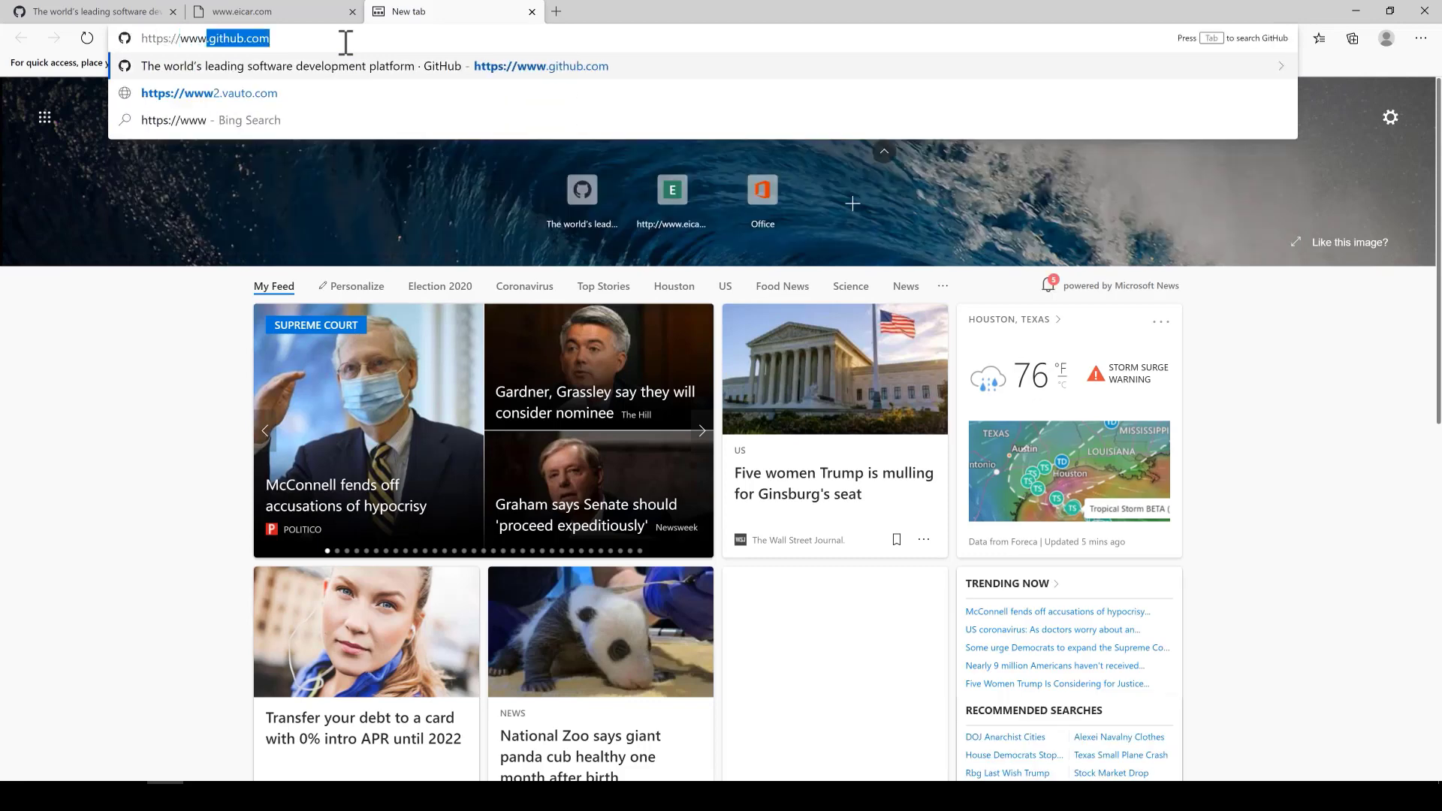
text(kme.com)
key(Return)
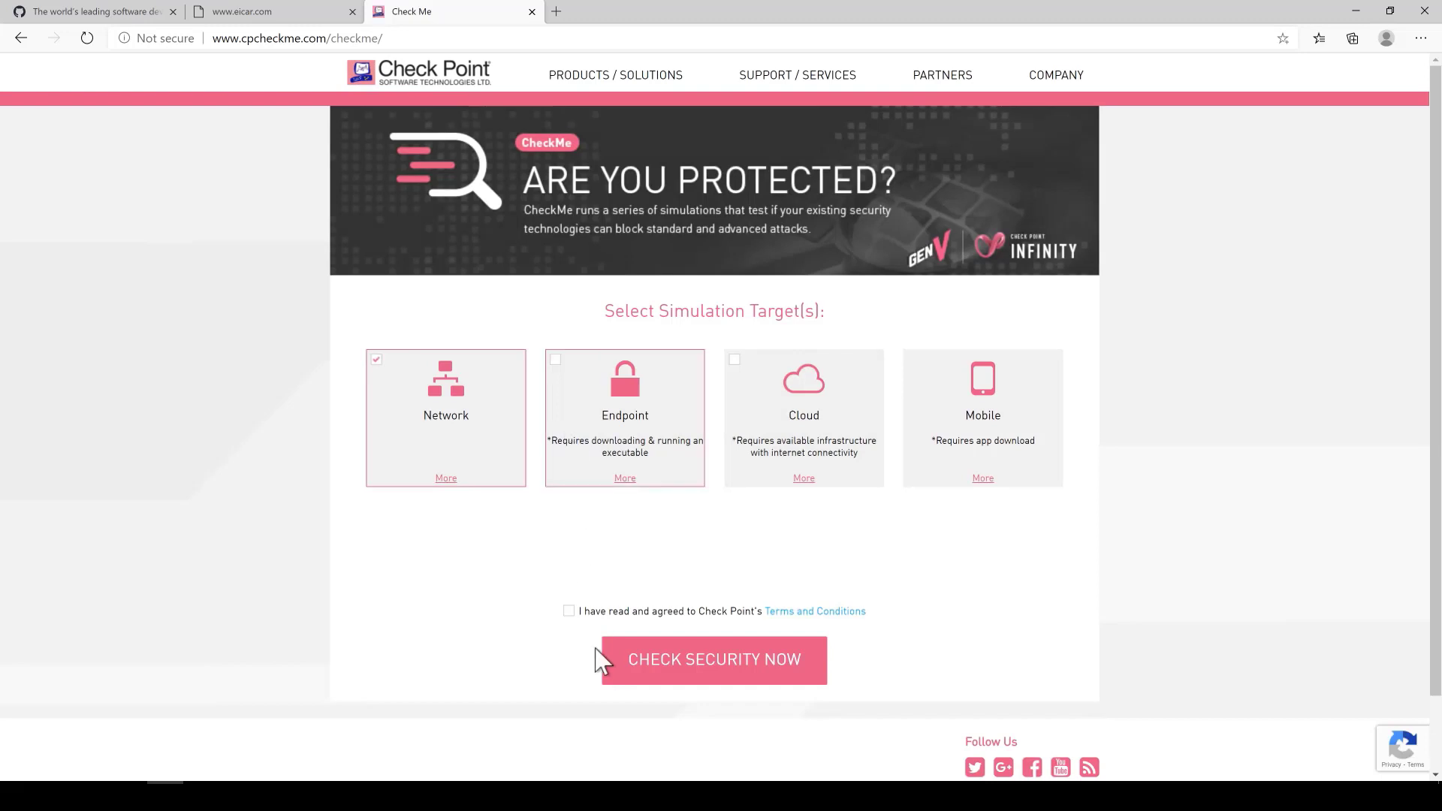
Accept the CheckMe terms and run the security check, which reports 6 potential threats.
click(568, 612)
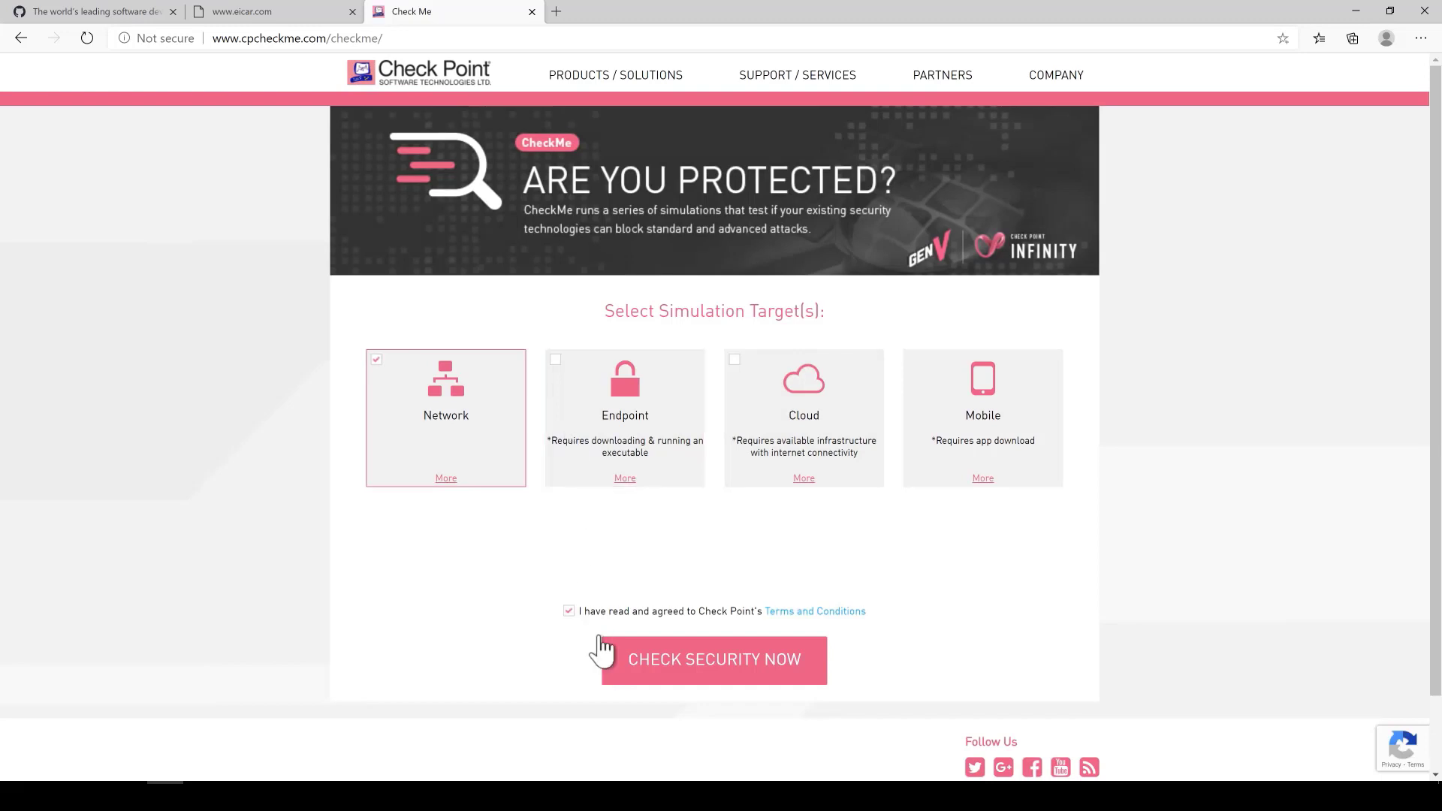
click(665, 669)
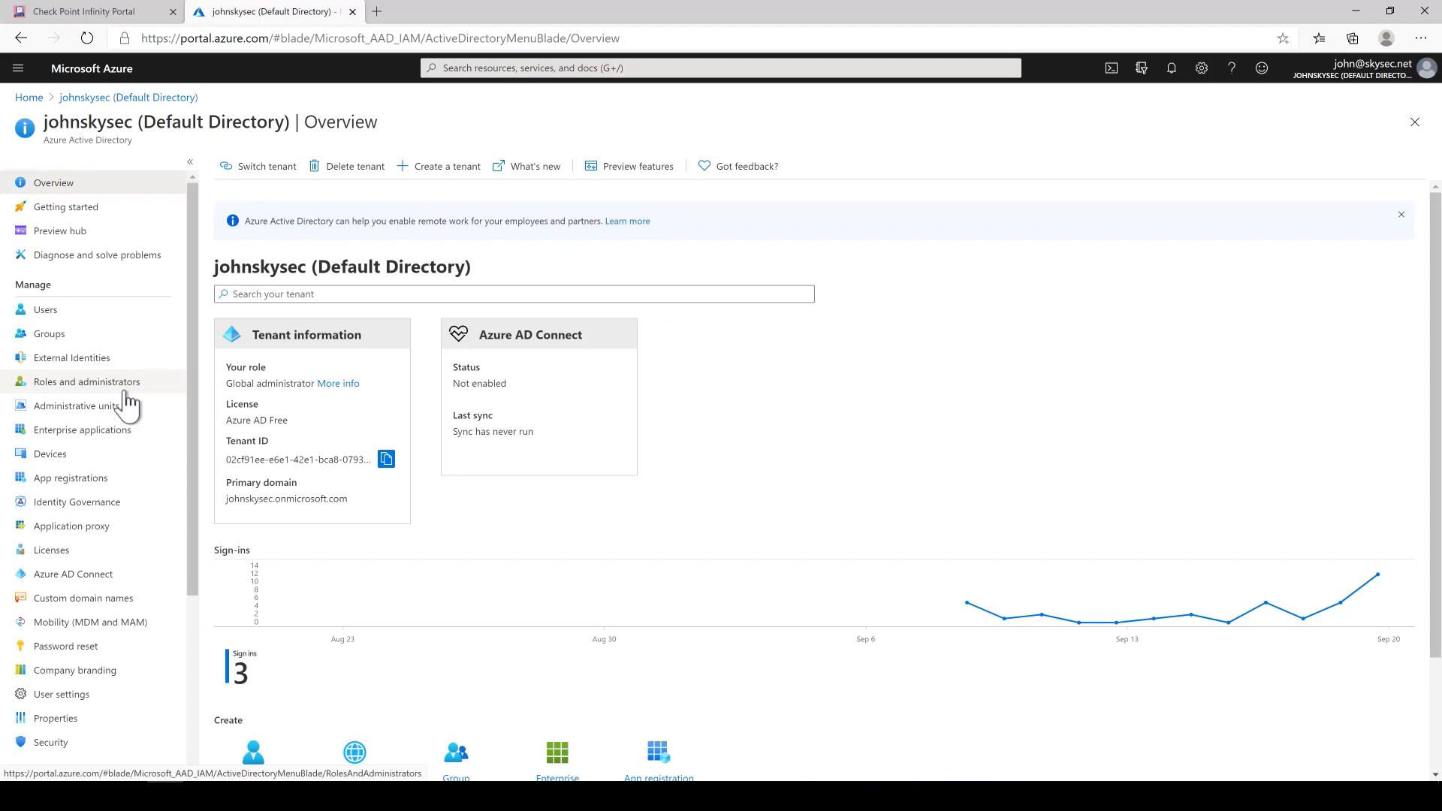
View the cg-connect-vwan app registration's client secret 'key', expiring 9/18/2021.
click(65, 490)
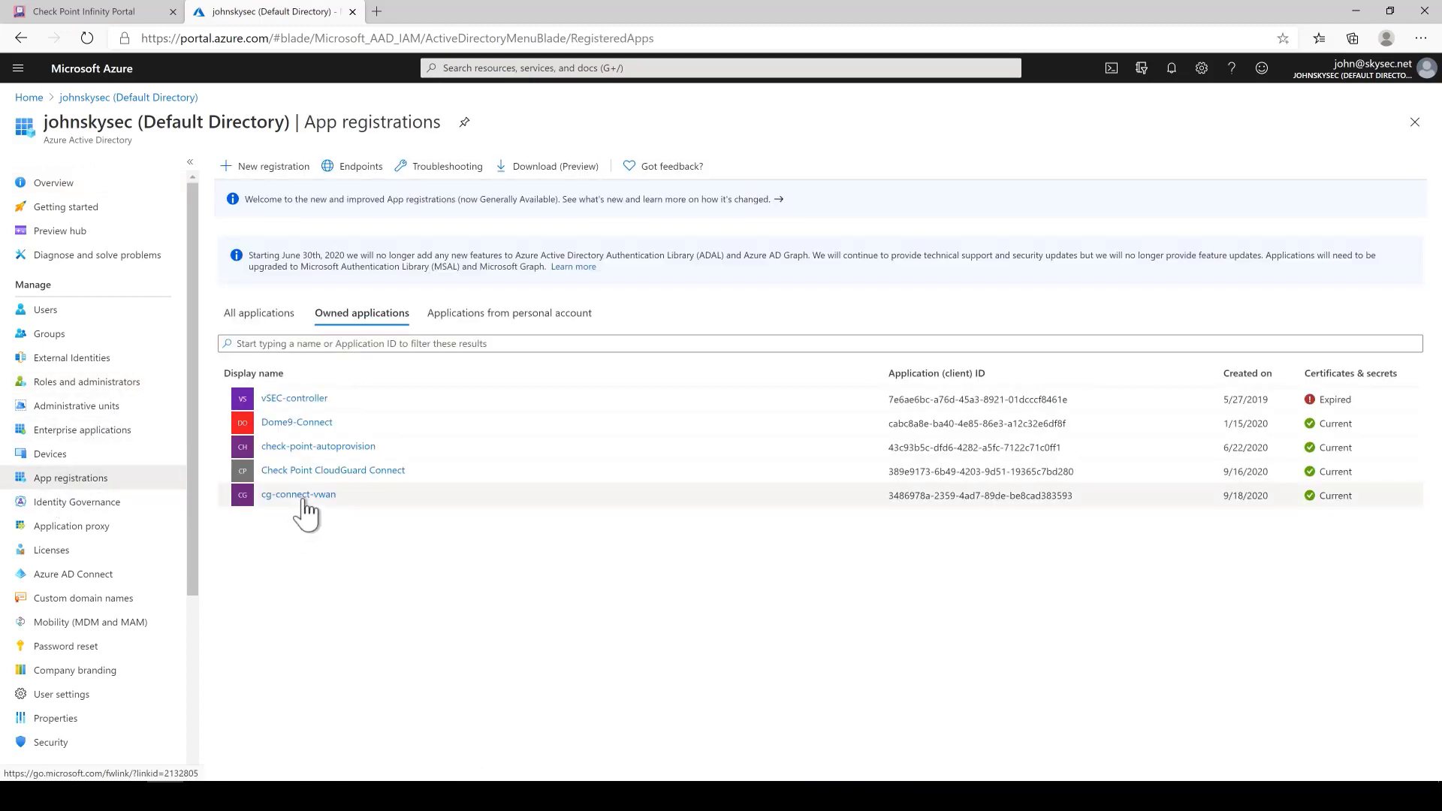
click(311, 493)
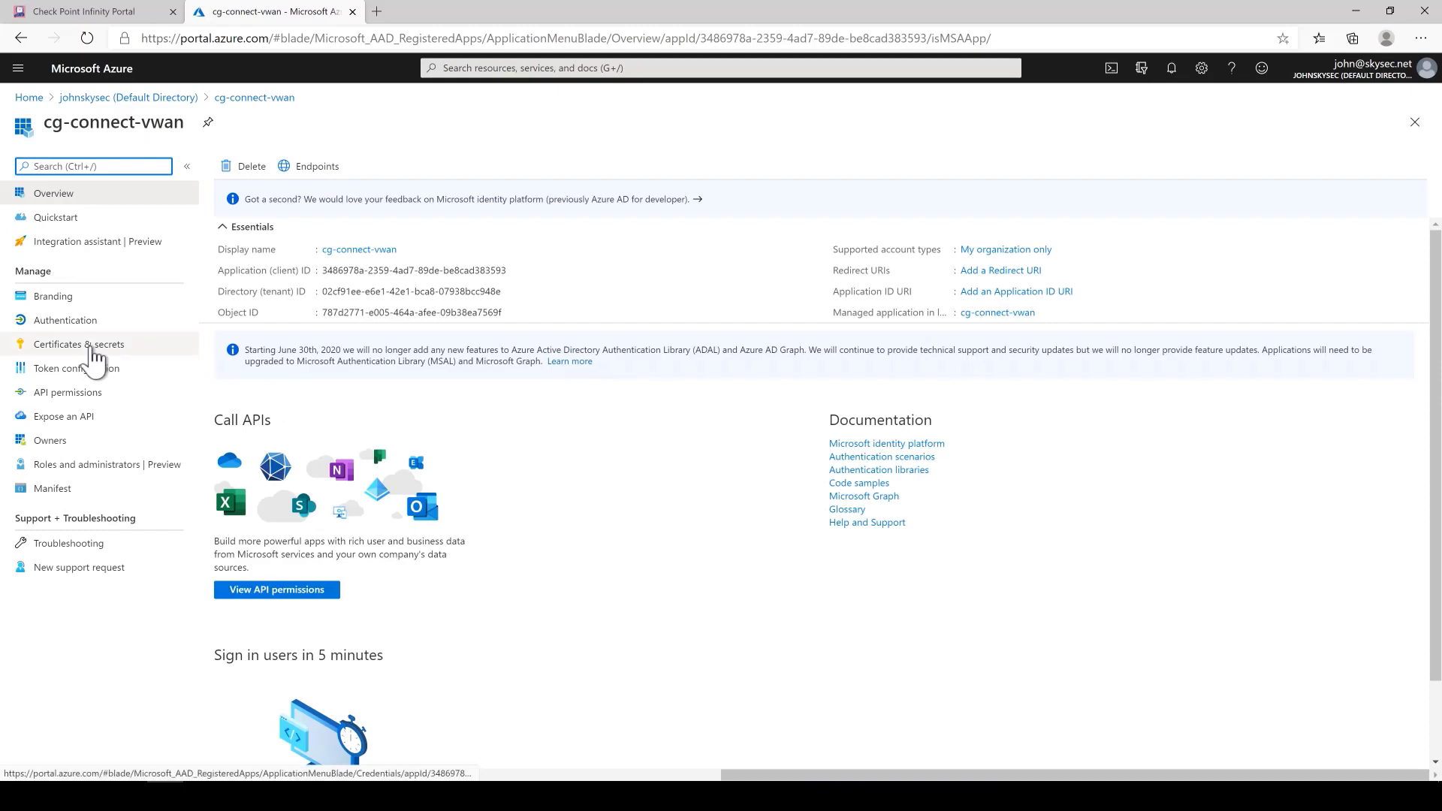
click(82, 346)
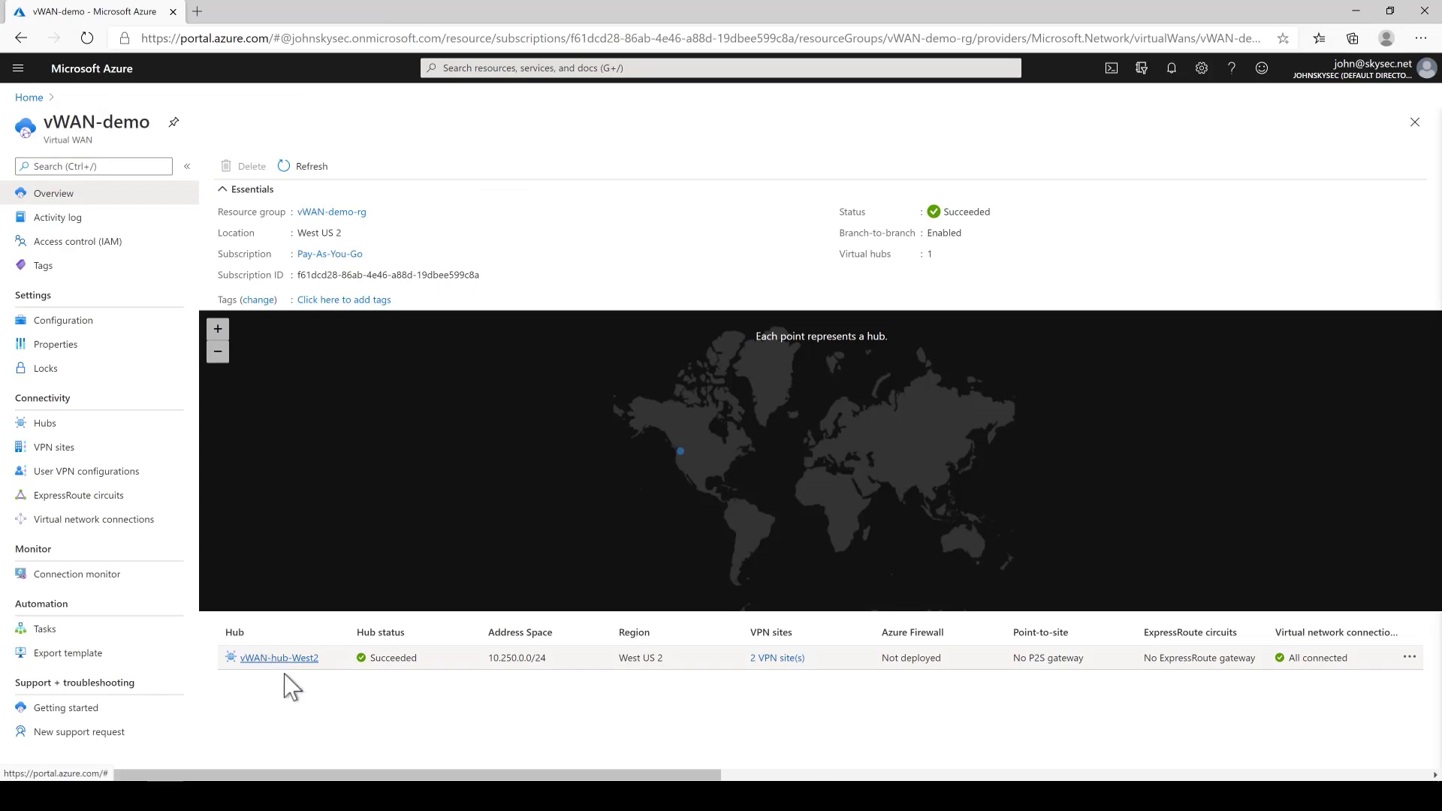
Convert vWAN-hub-West2 to a secure hub with Azure Firewall disabled and Check Point as the provider.
click(281, 661)
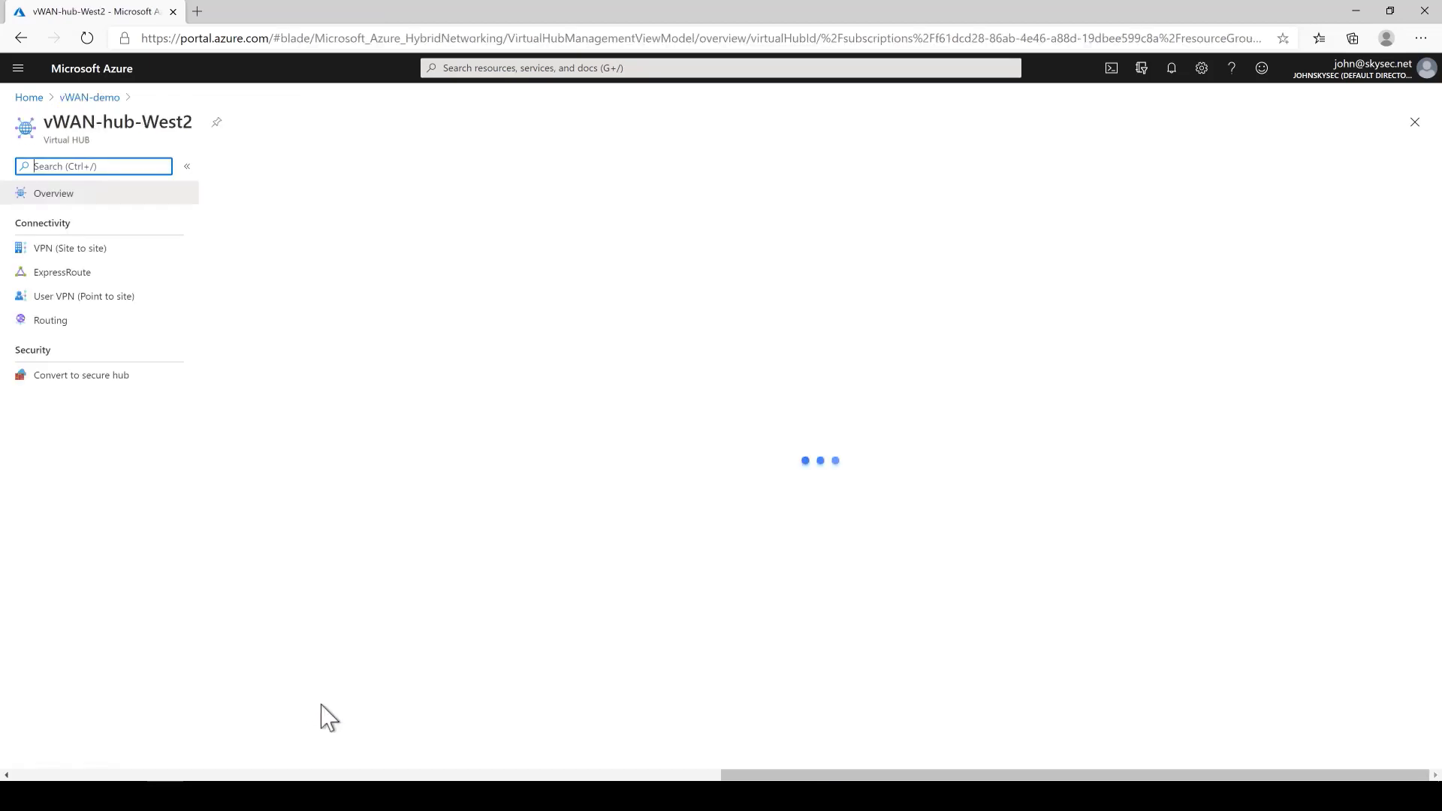
click(89, 379)
click(345, 747)
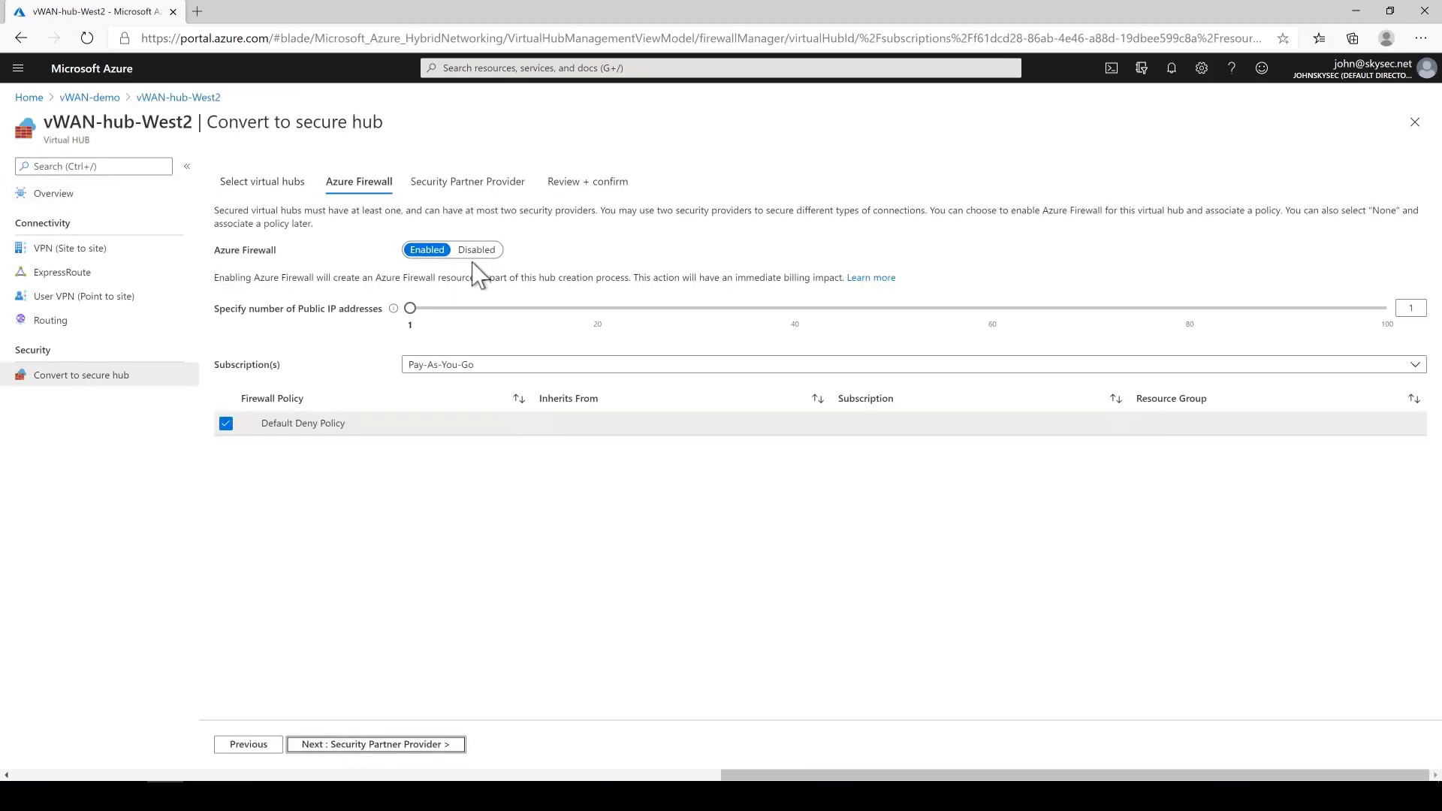
click(477, 254)
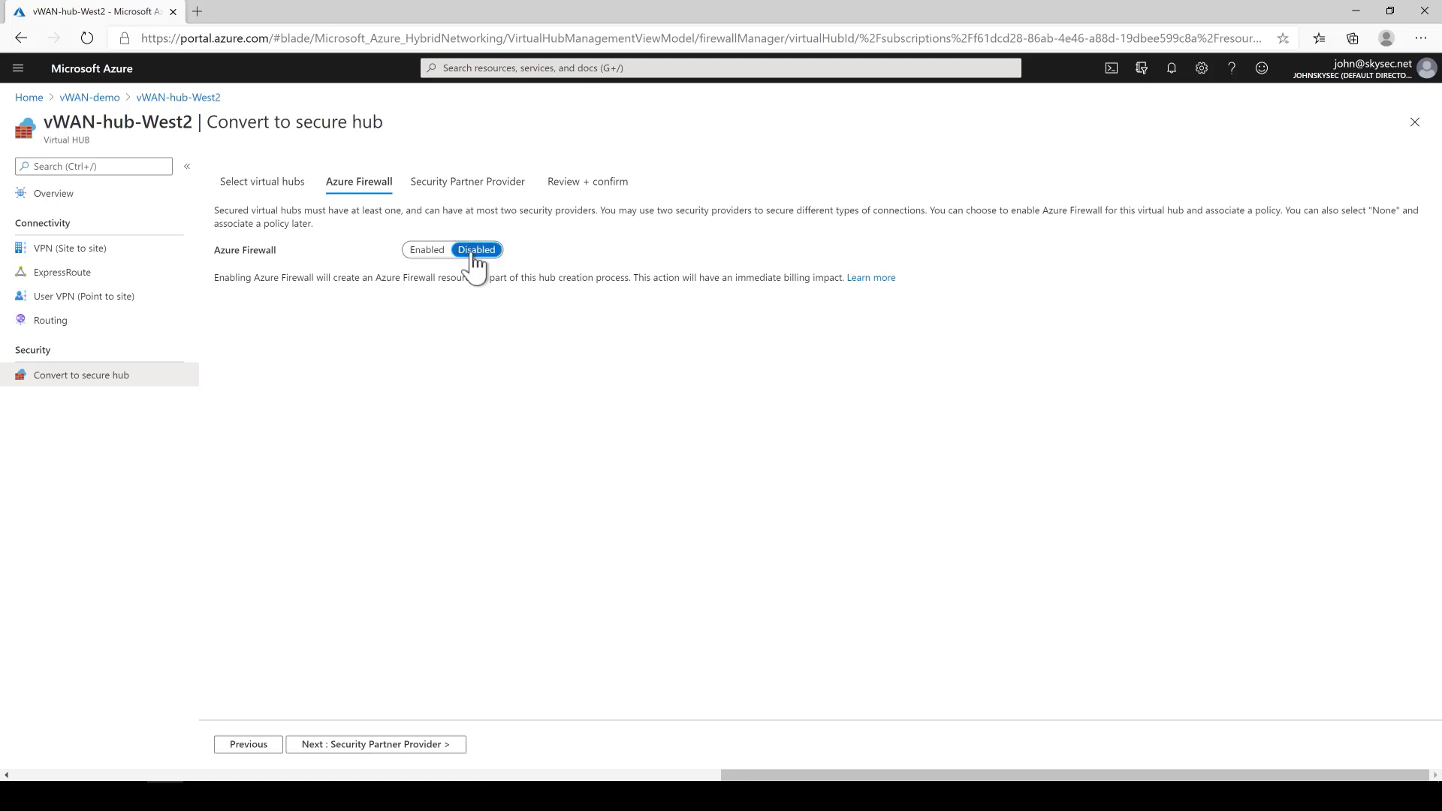
click(352, 746)
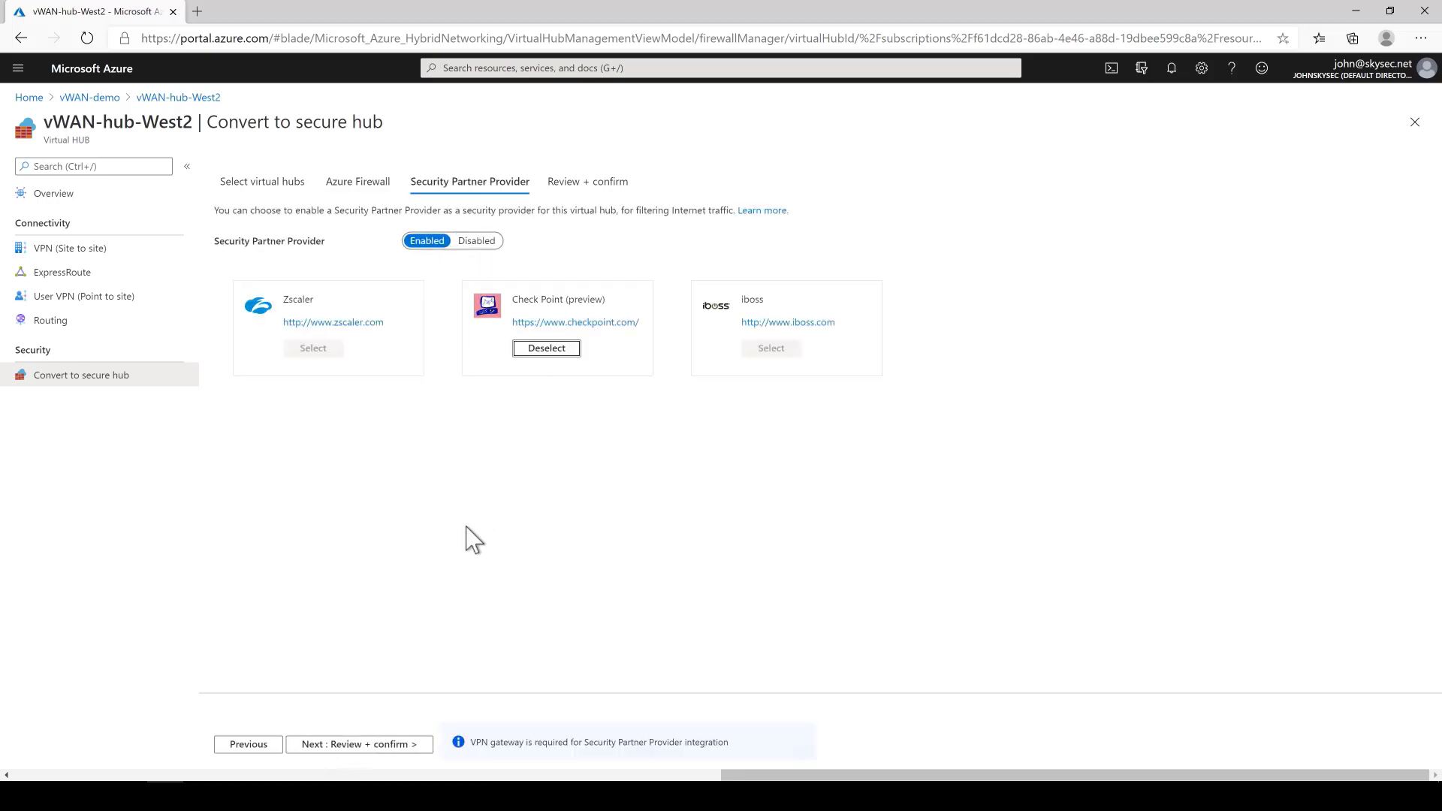
click(371, 746)
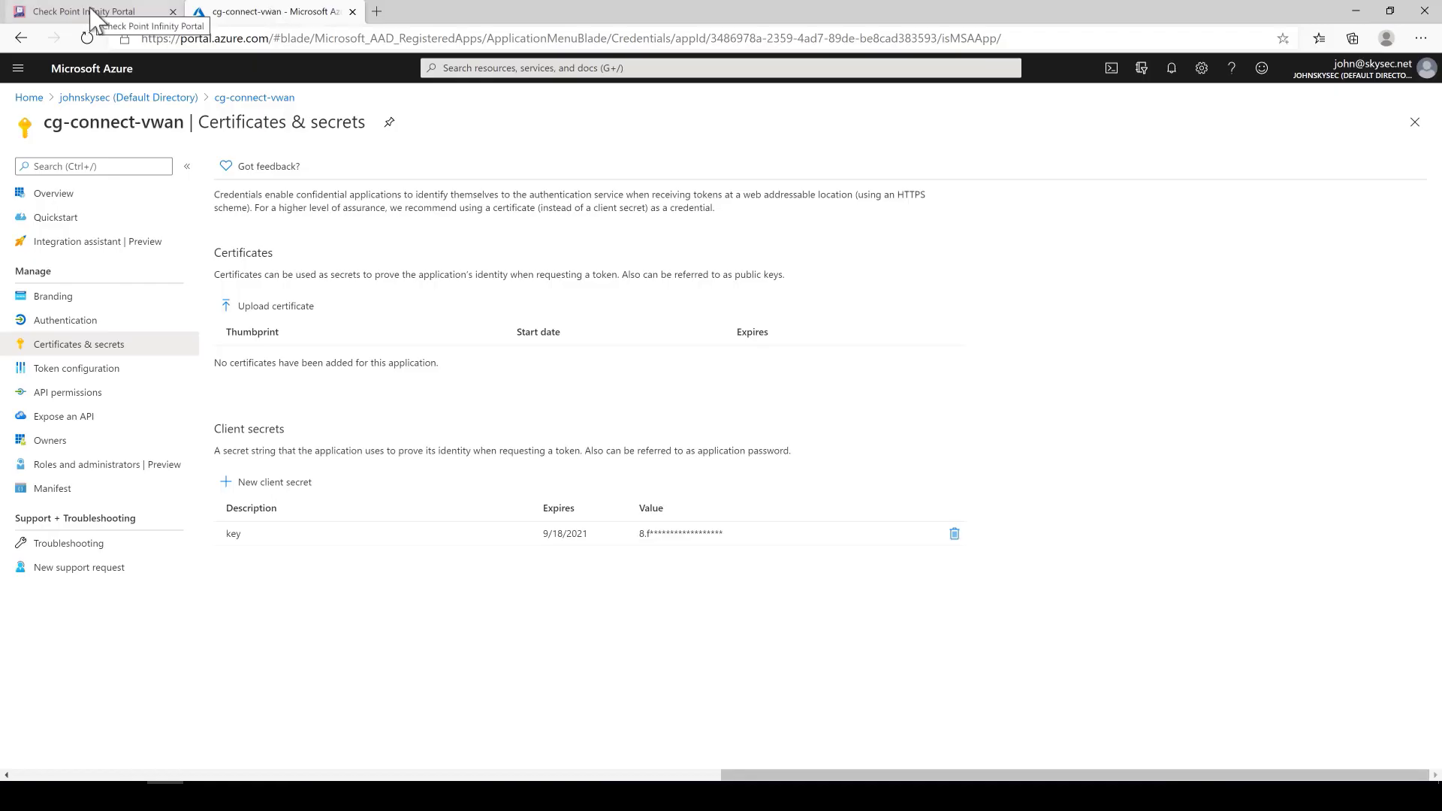
In Harmony Connect, connect Azure Virtual WAN using the service principal details.
click(91, 14)
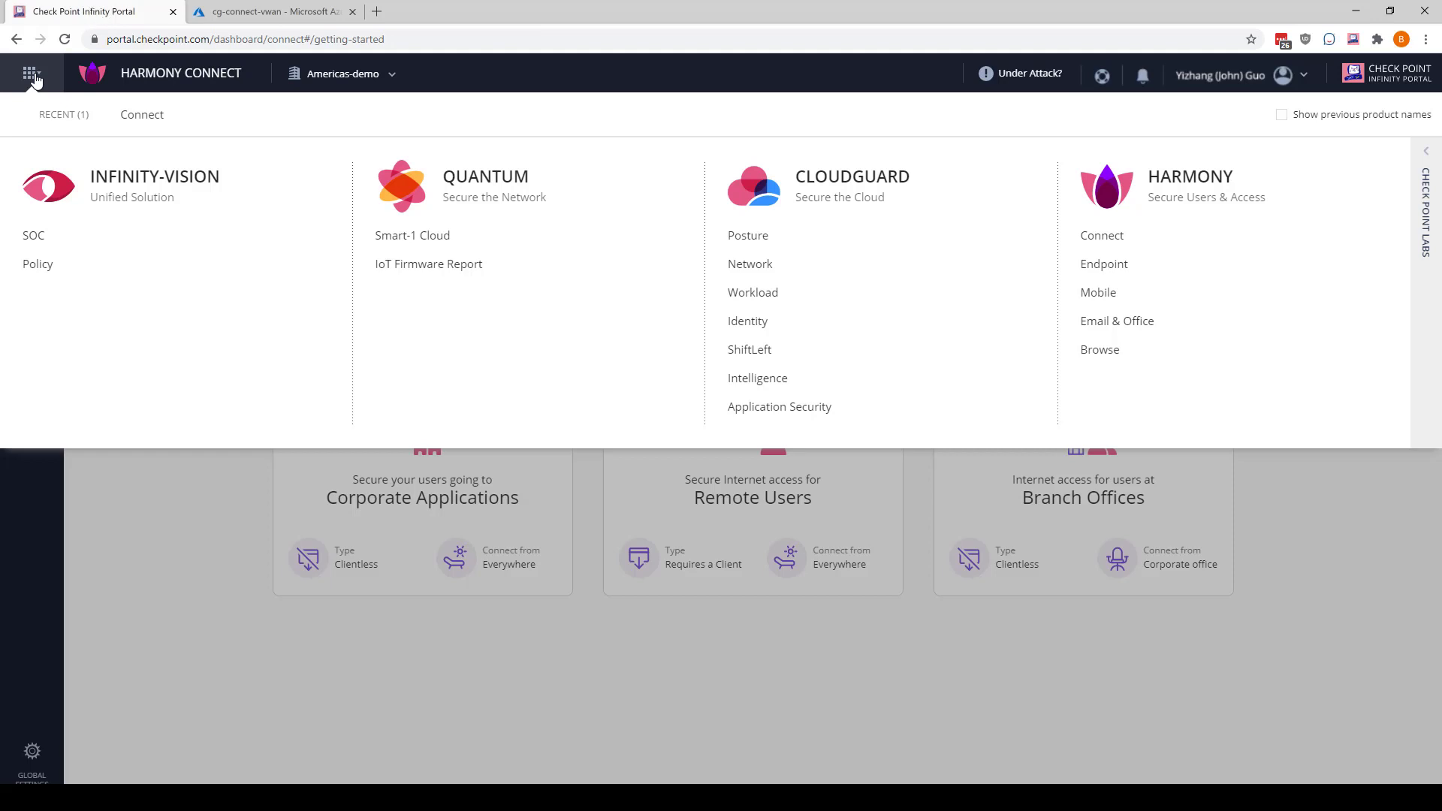
click(35, 79)
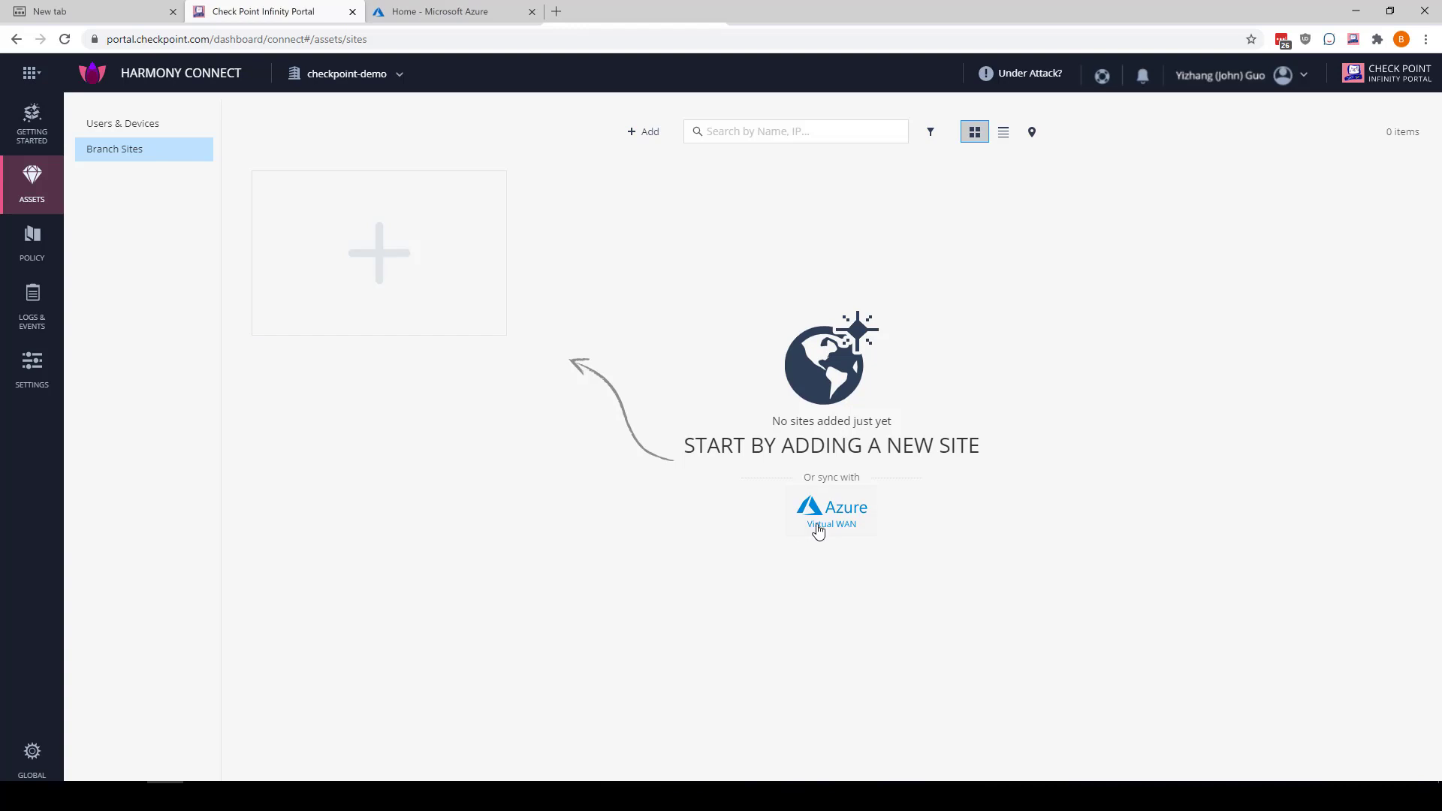
click(818, 532)
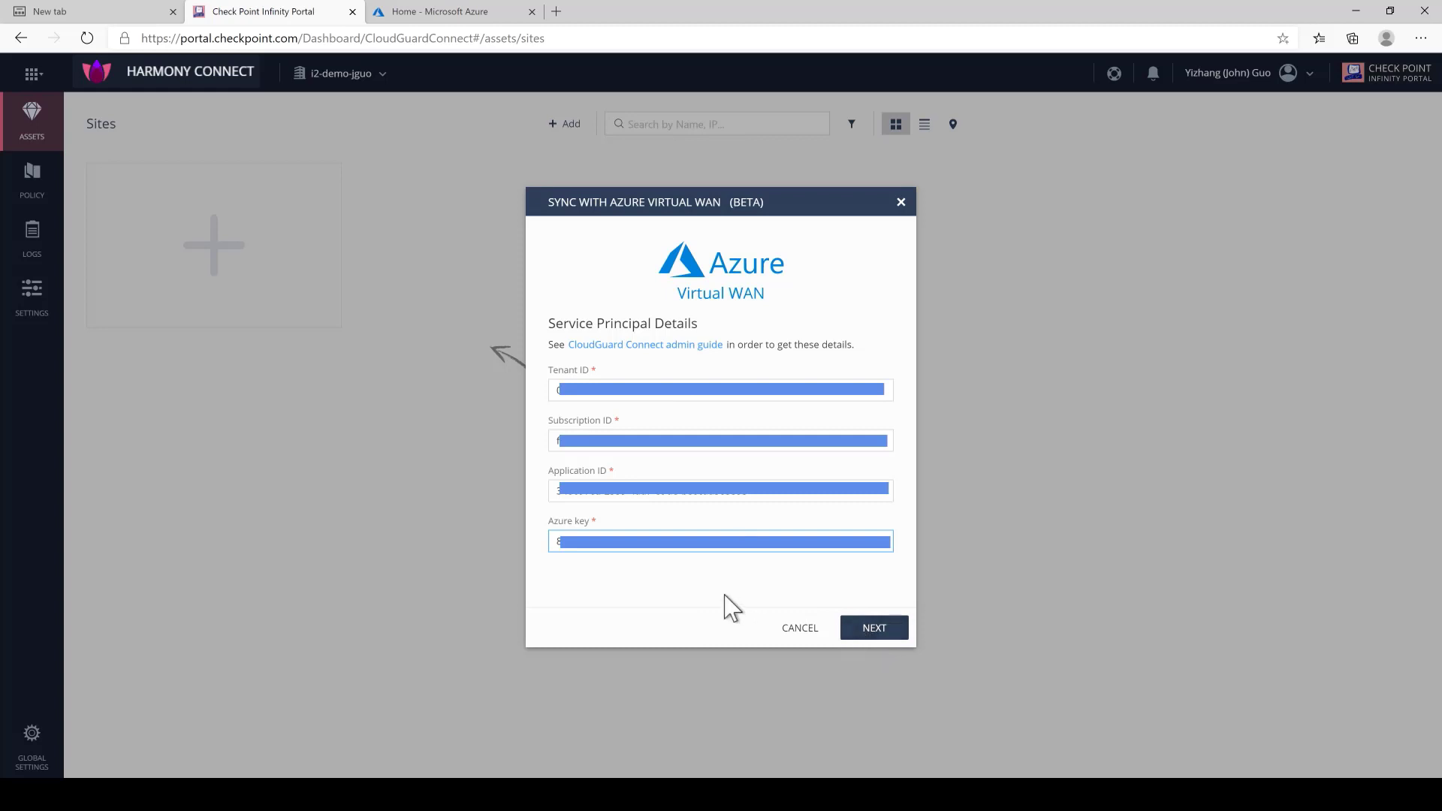
click(733, 606)
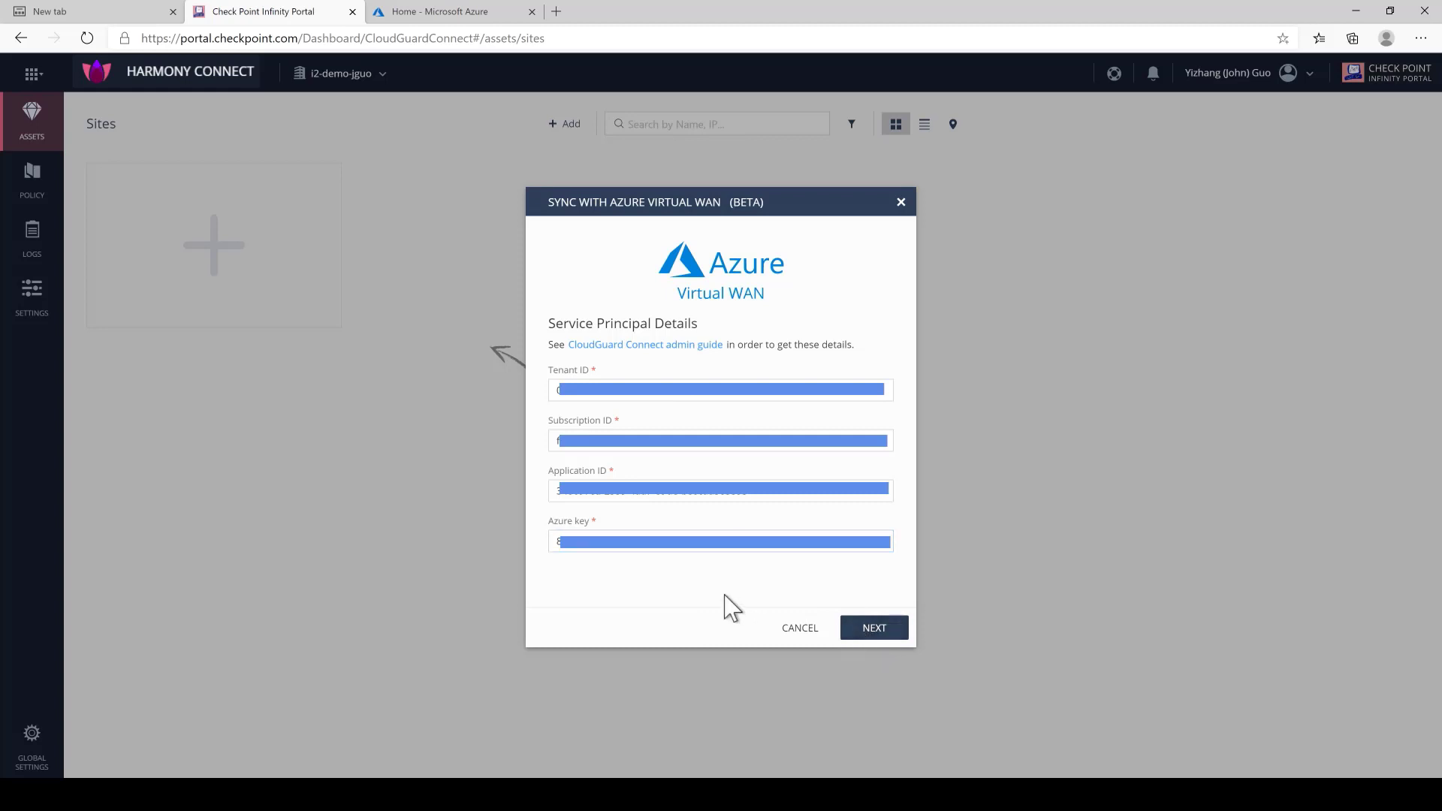
click(865, 630)
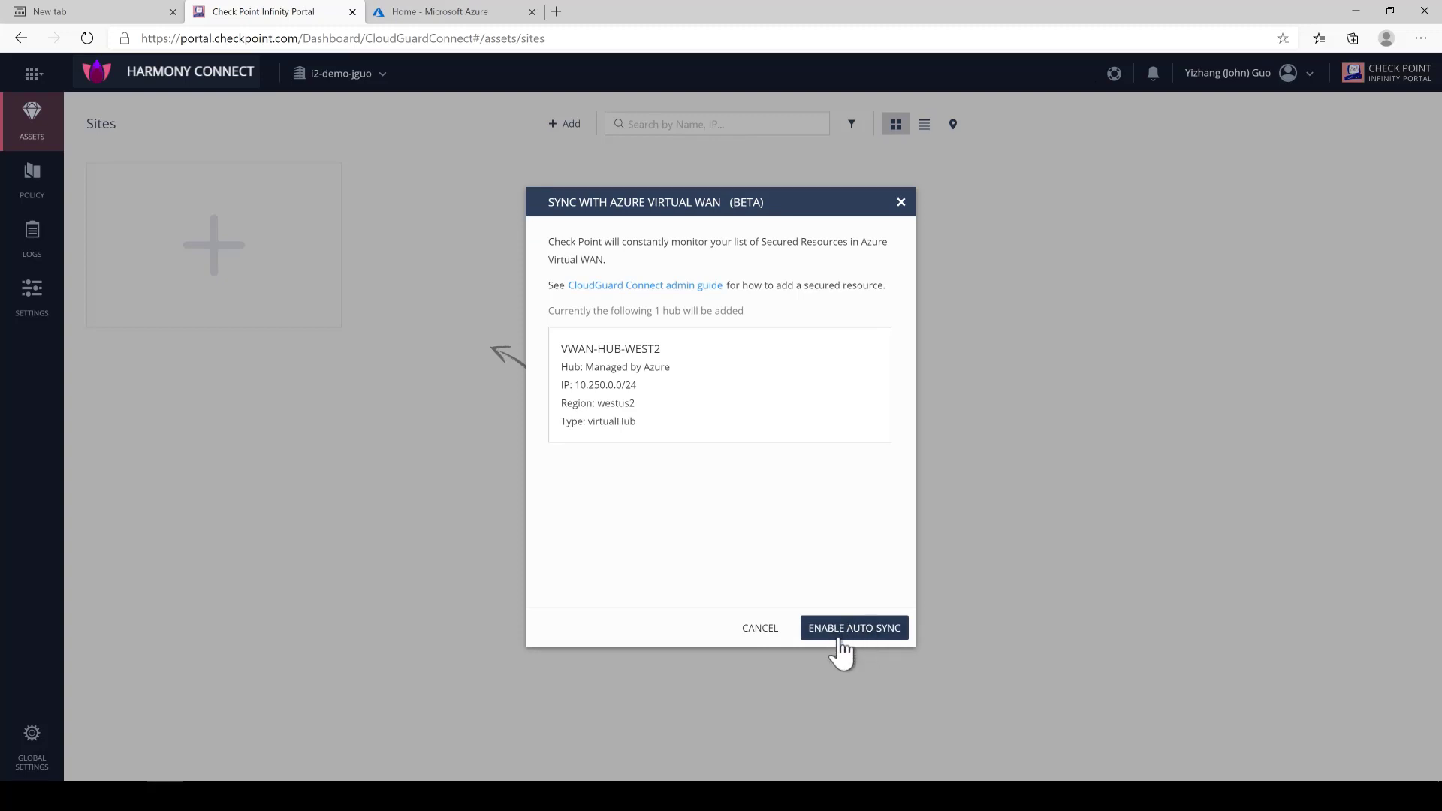
Enable Auto-Sync and check that VWAN-HUB-WEST2 in West US 2 is active.
click(856, 643)
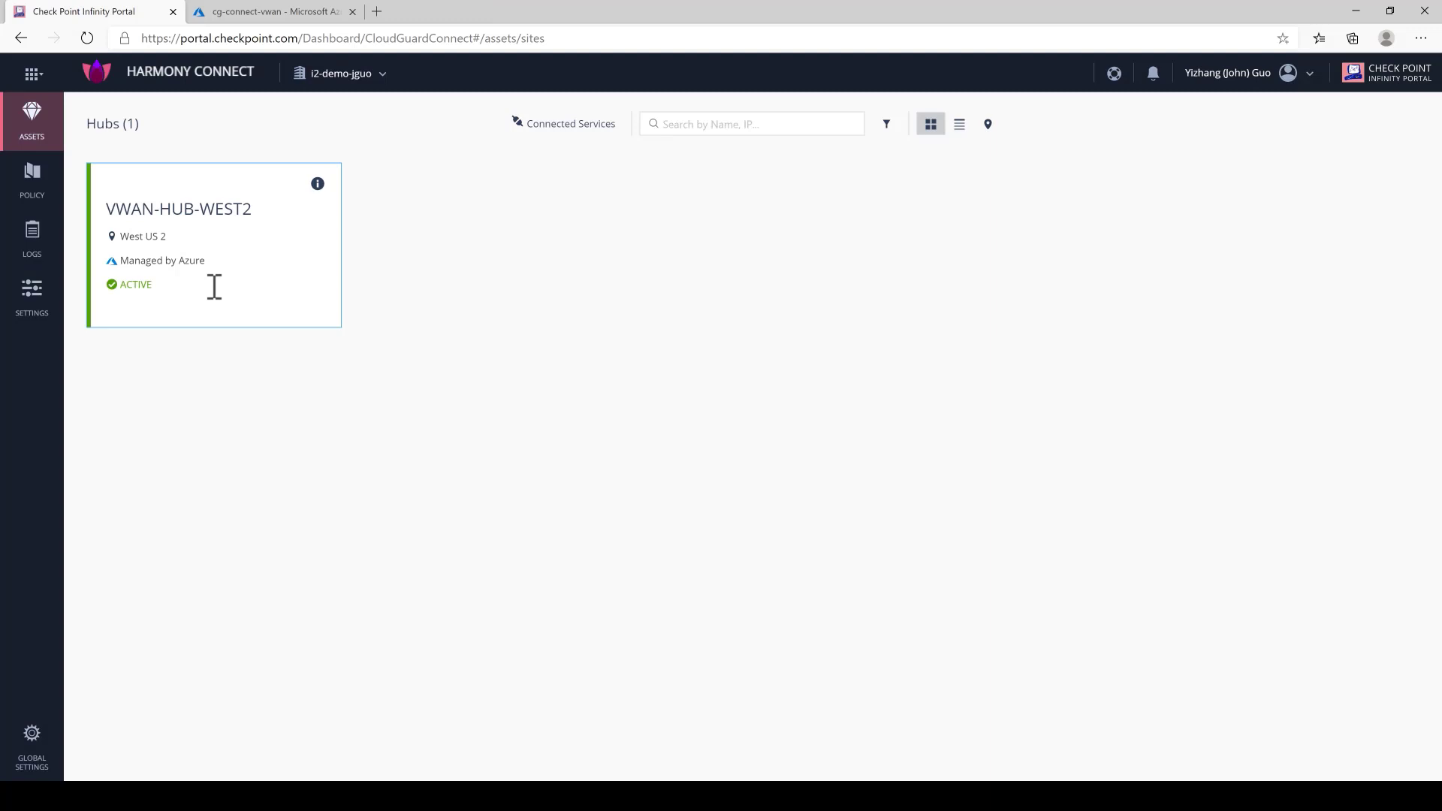
click(317, 184)
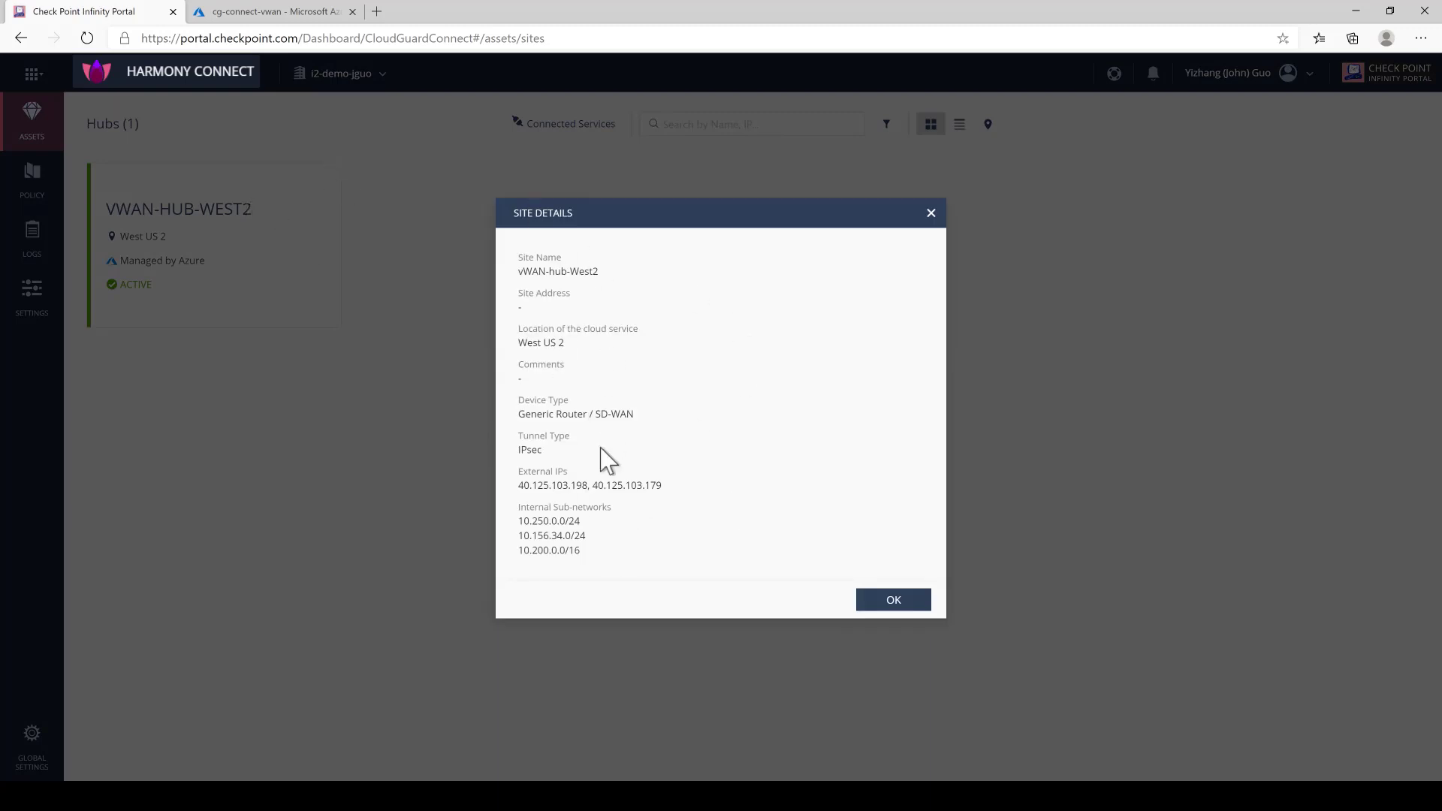
key(Return)
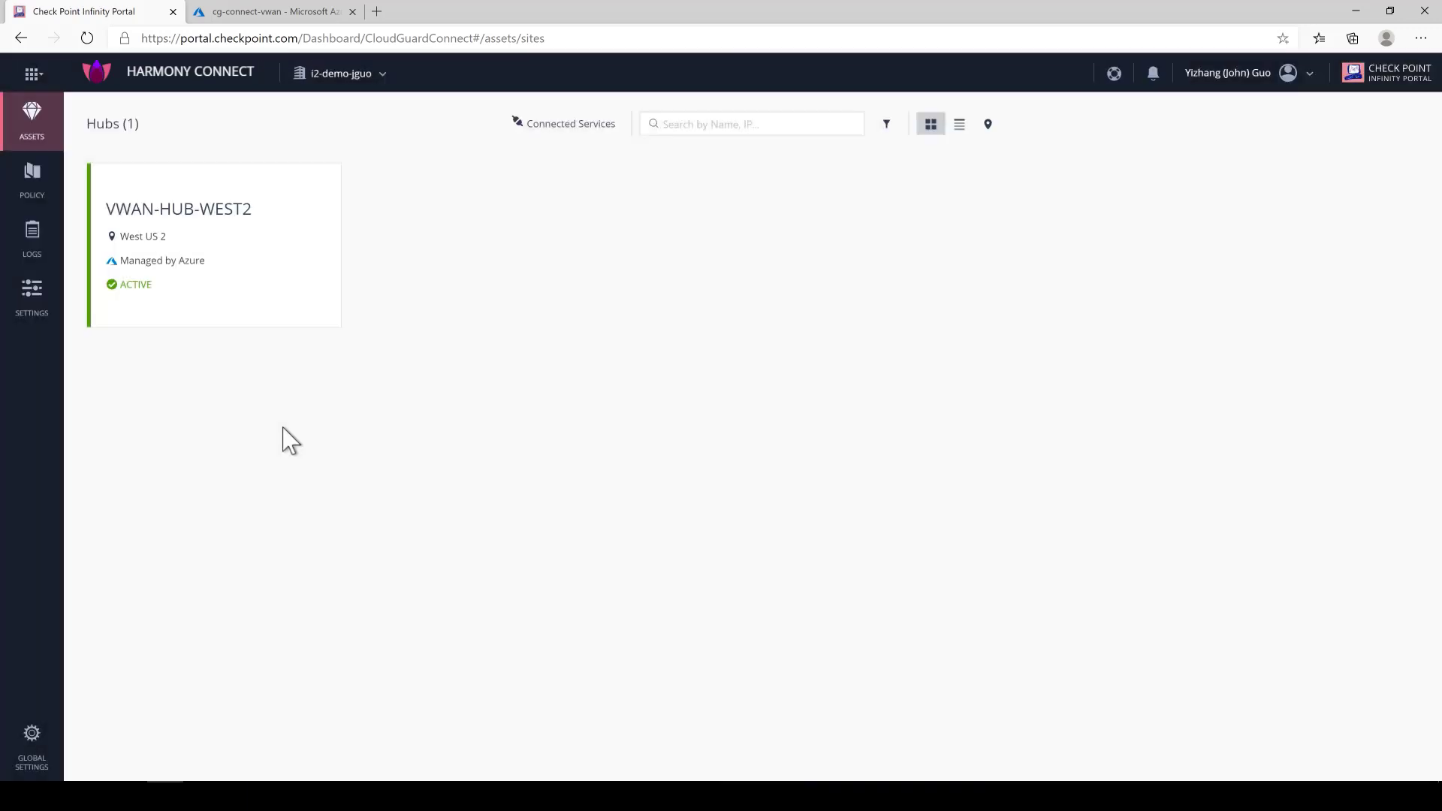
click(27, 197)
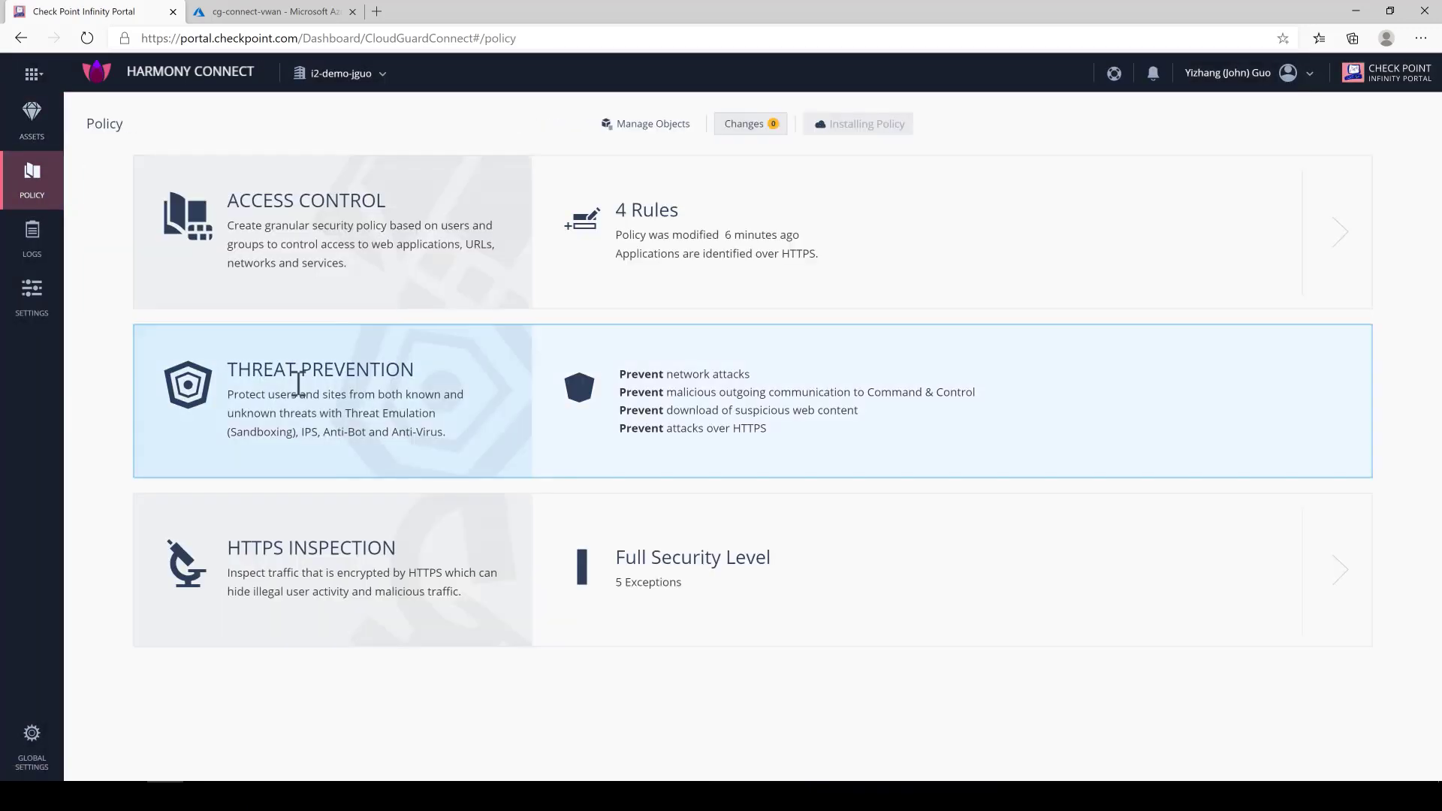
click(359, 269)
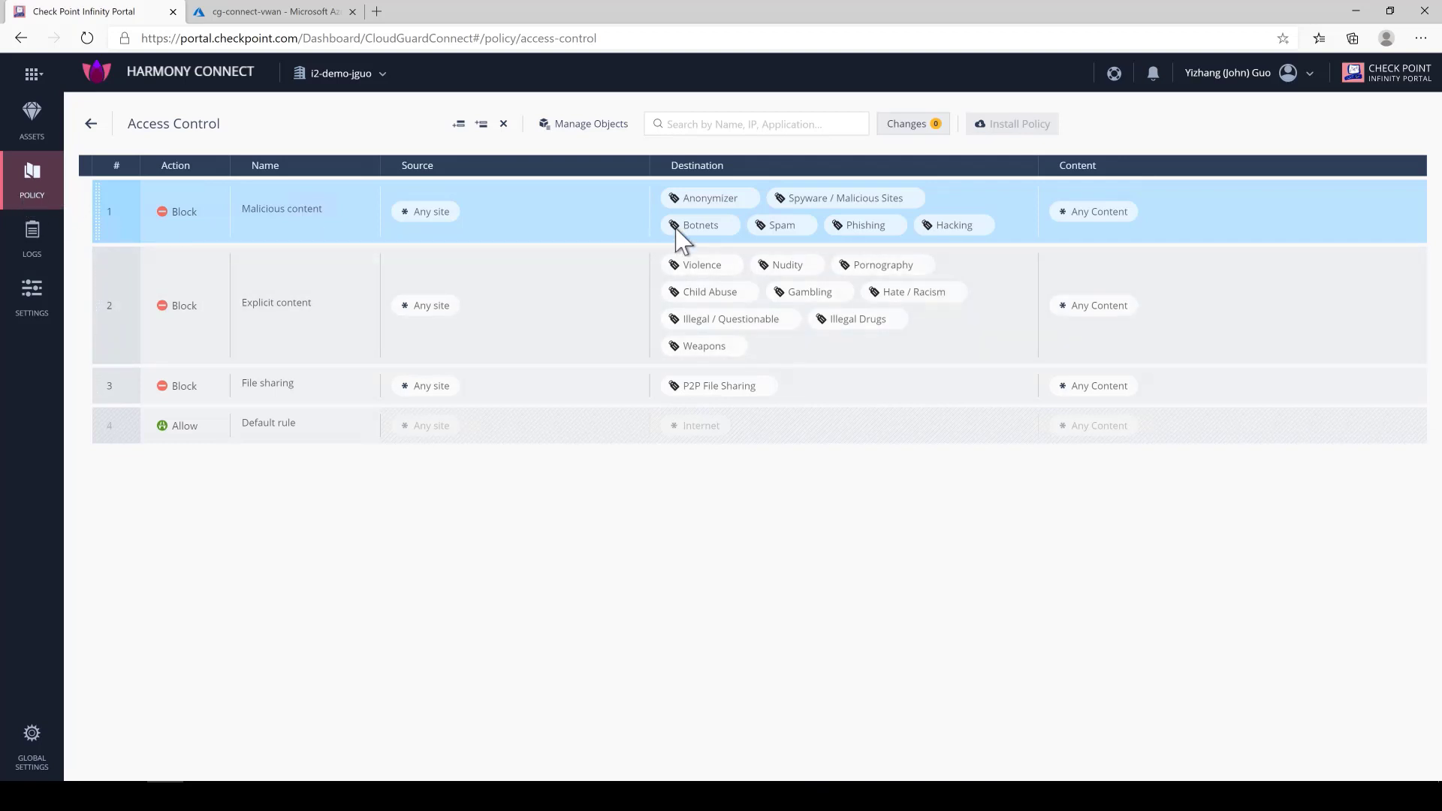
mouse_move(724, 237)
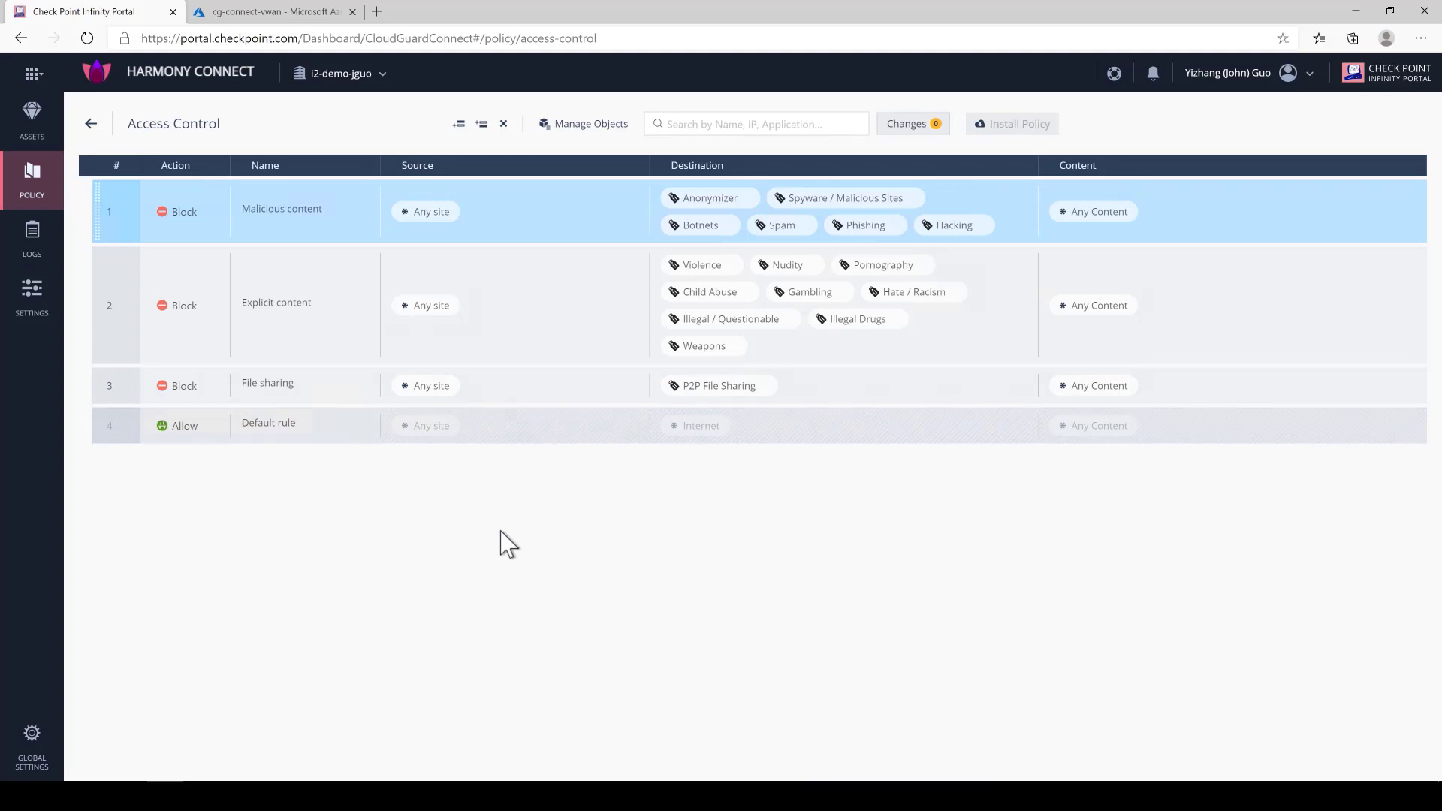
click(27, 197)
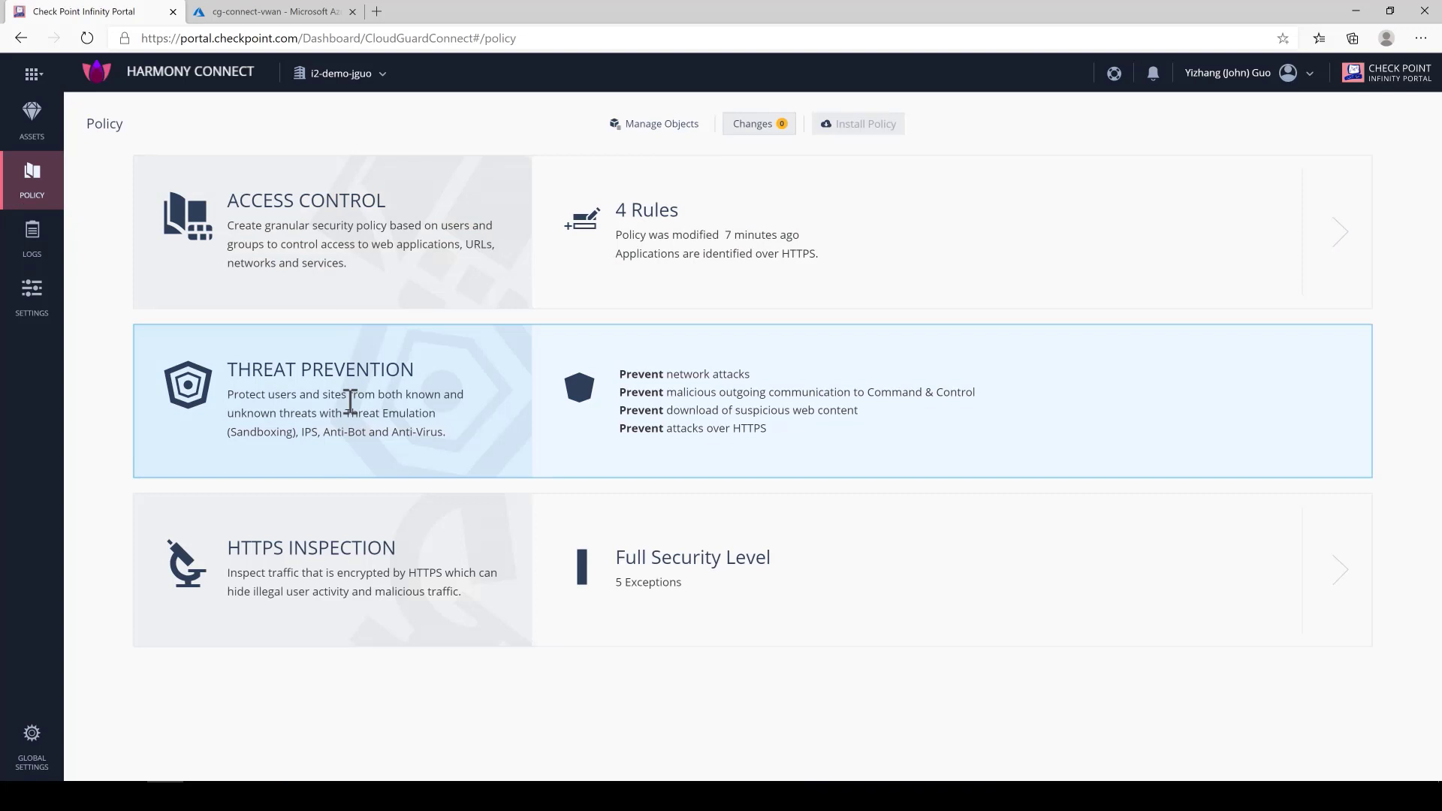
click(392, 646)
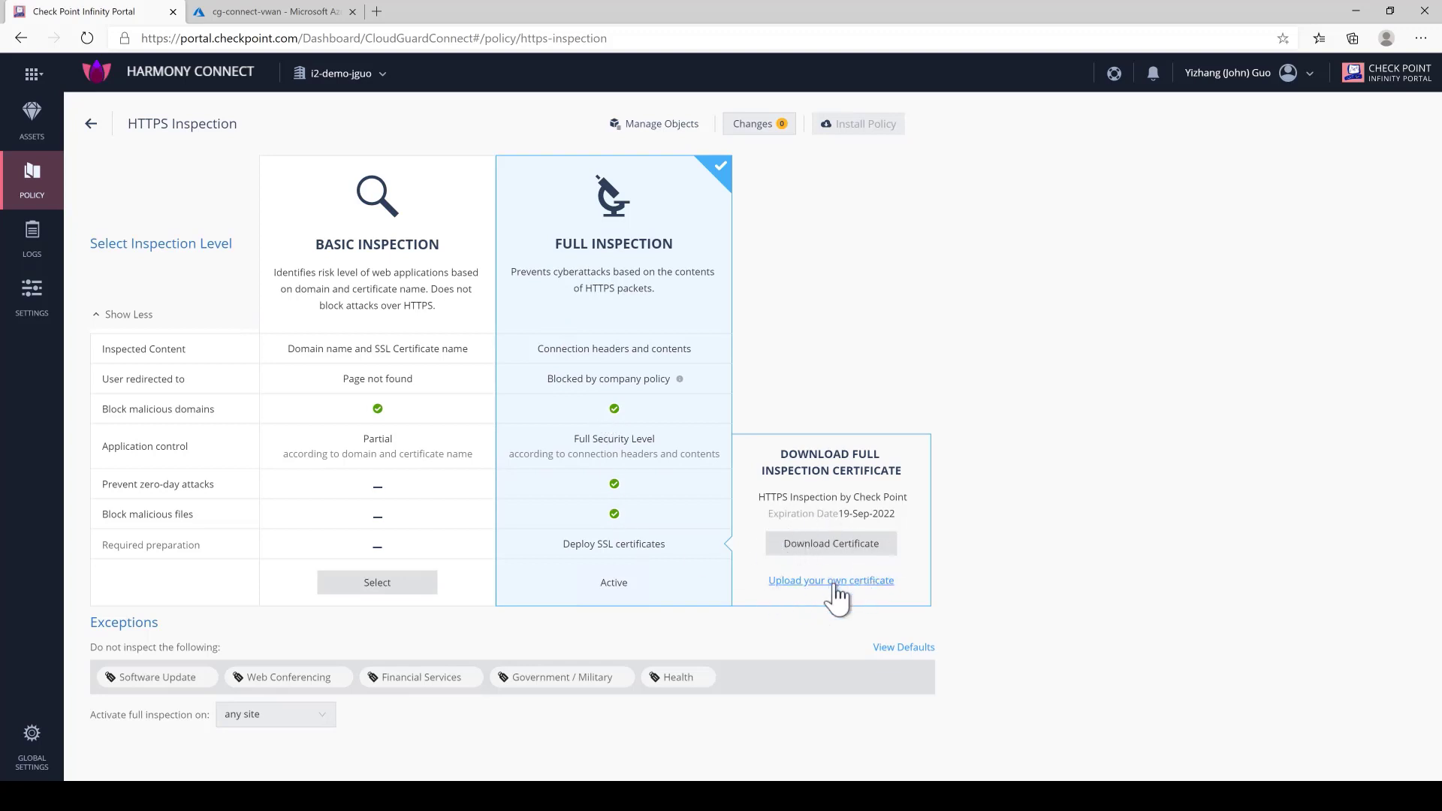
mouse_move(161, 685)
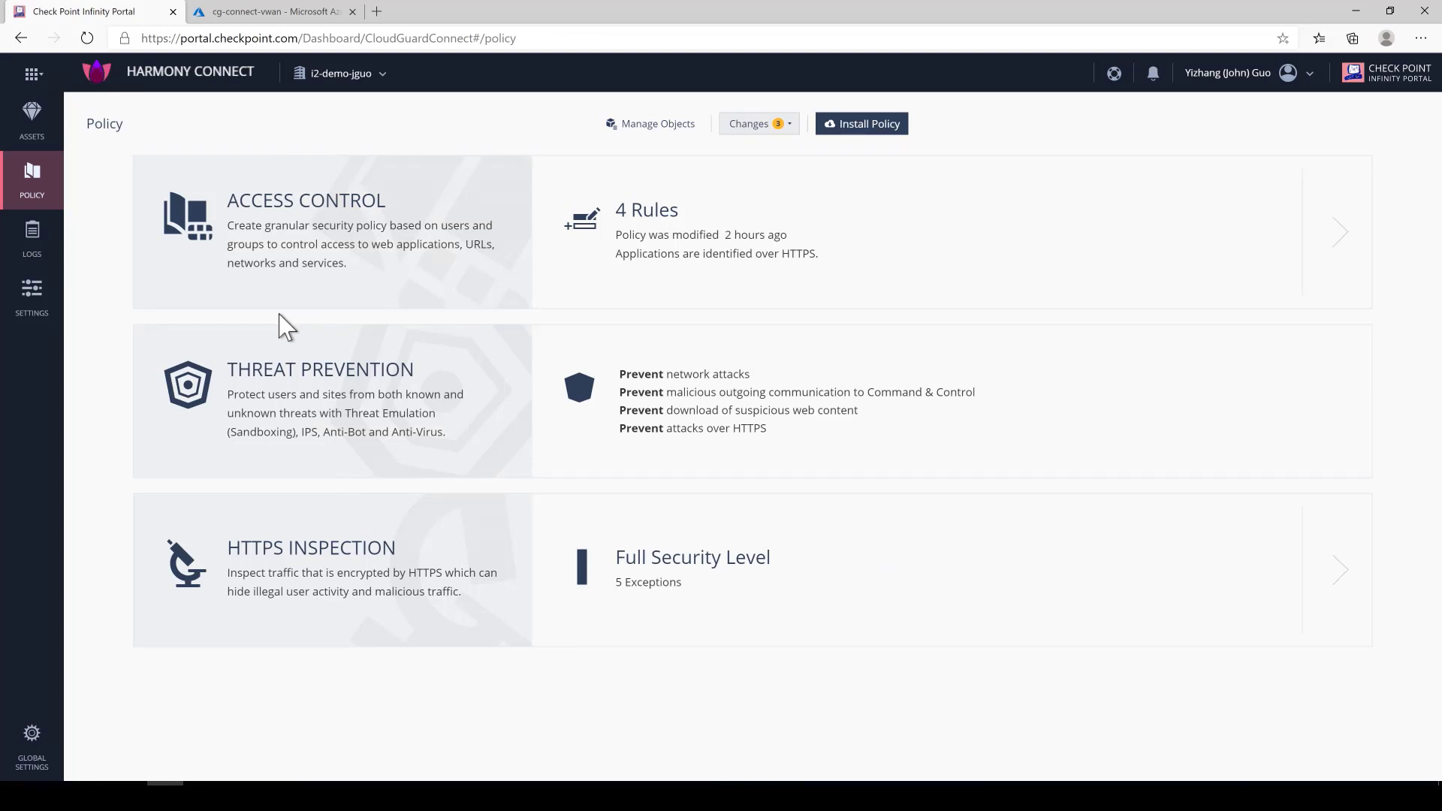
Add WhatsApp Messenger and WhatsApp Messenger-web/PC to rule 3's destinations alongside P2P File Sharing.
click(316, 278)
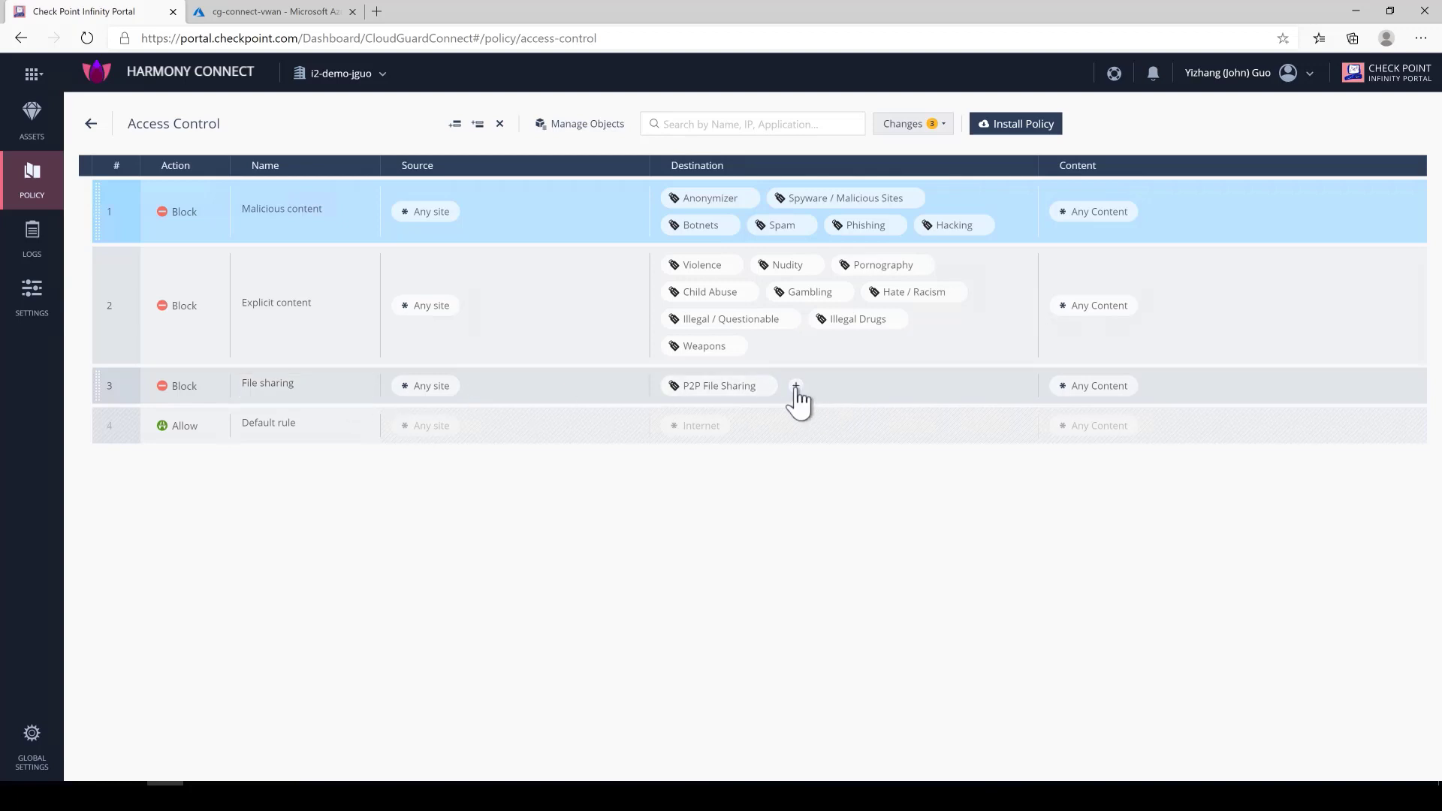
click(797, 386)
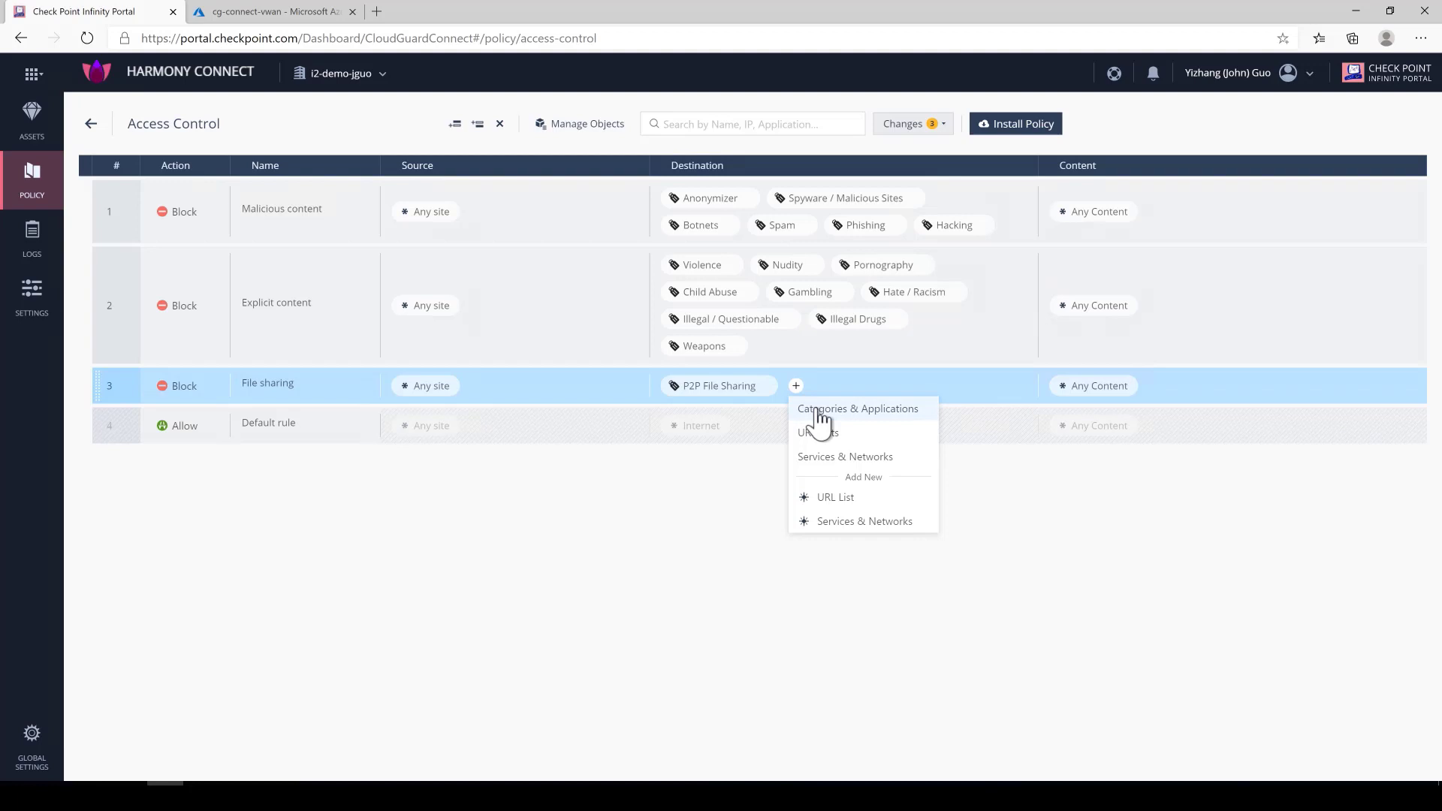
click(817, 412)
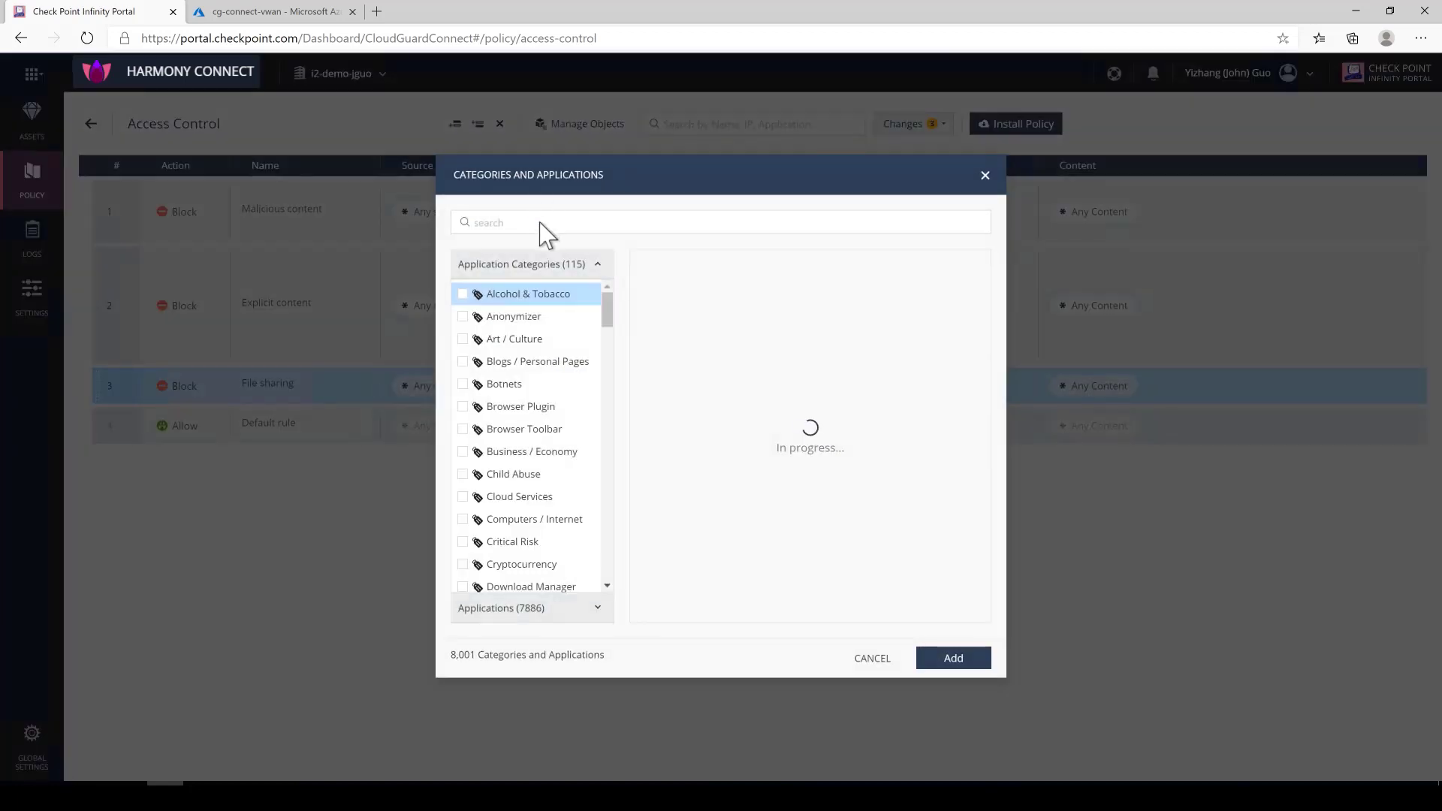
click(574, 226)
text(whats)
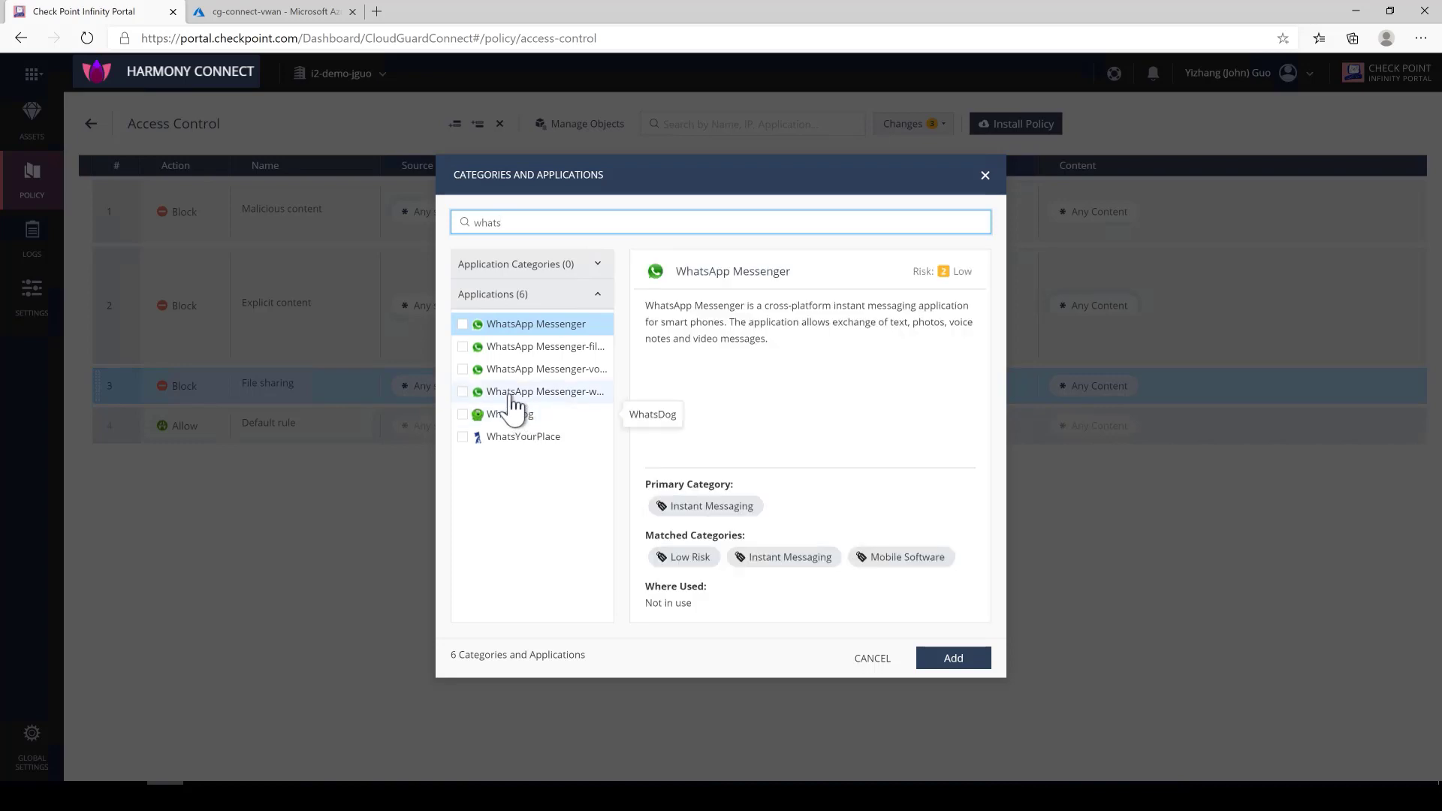
click(462, 324)
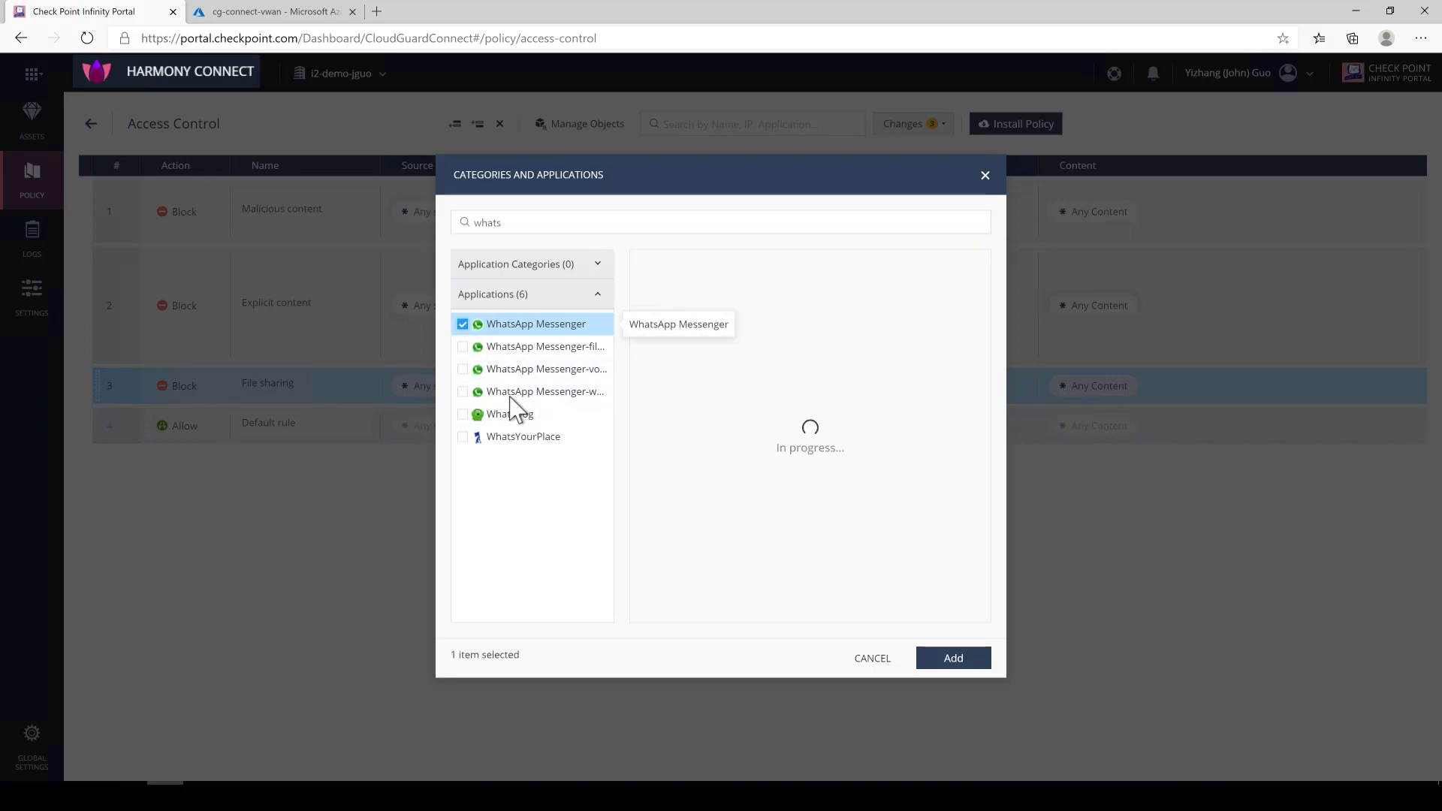
click(465, 395)
click(463, 393)
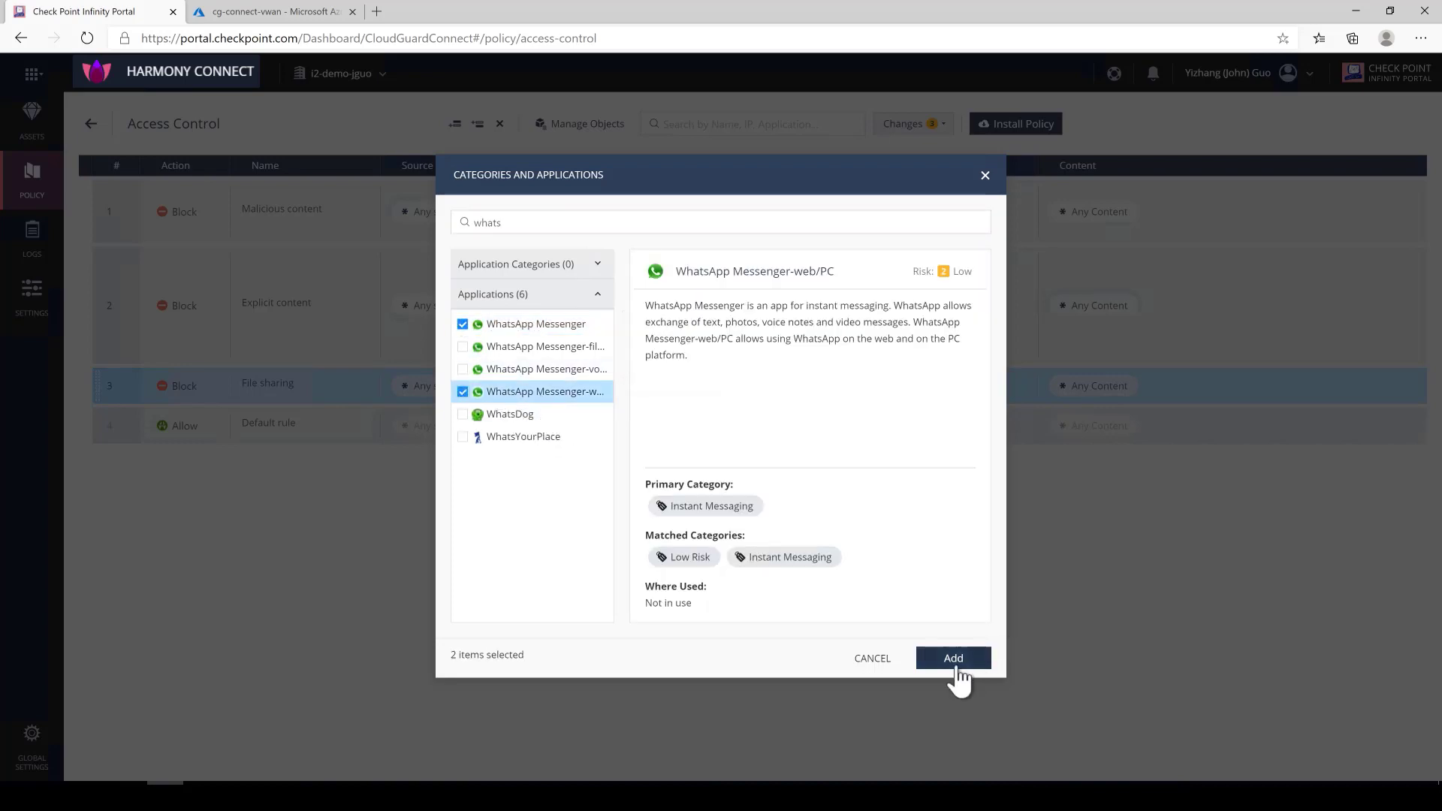
click(954, 659)
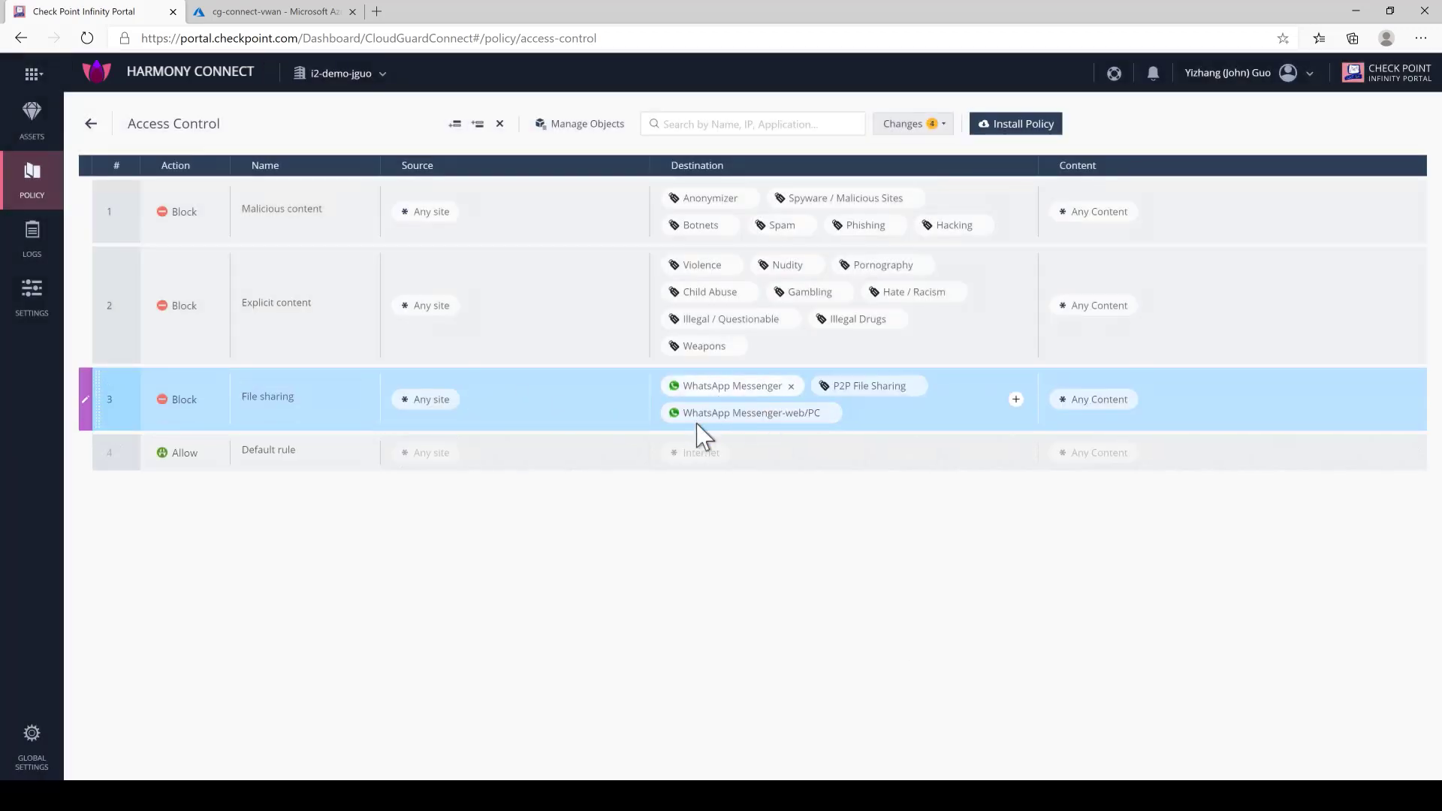
Add a new Block rule below rule 3 named Data Loss Prevention.
click(453, 125)
click(202, 453)
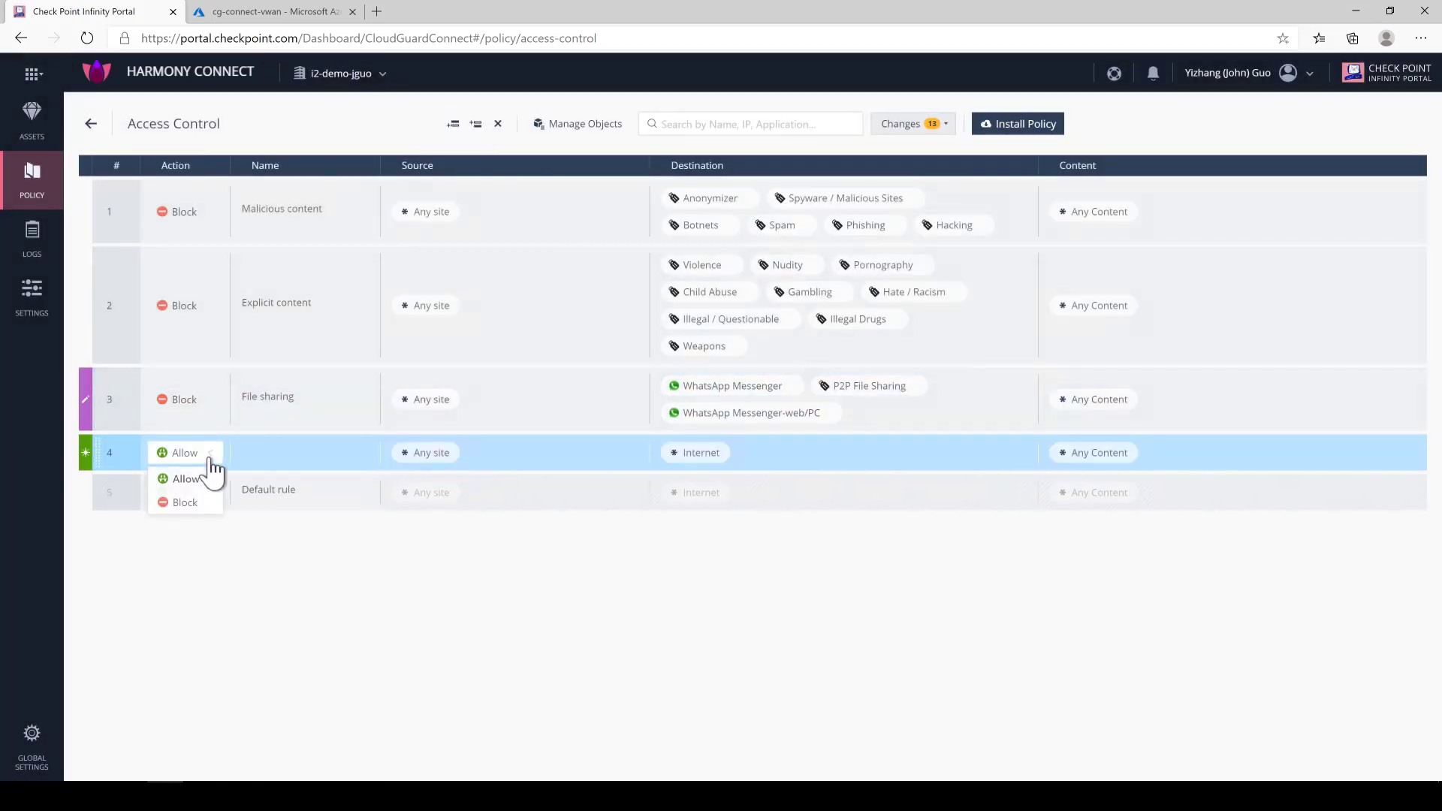
click(184, 503)
click(258, 453)
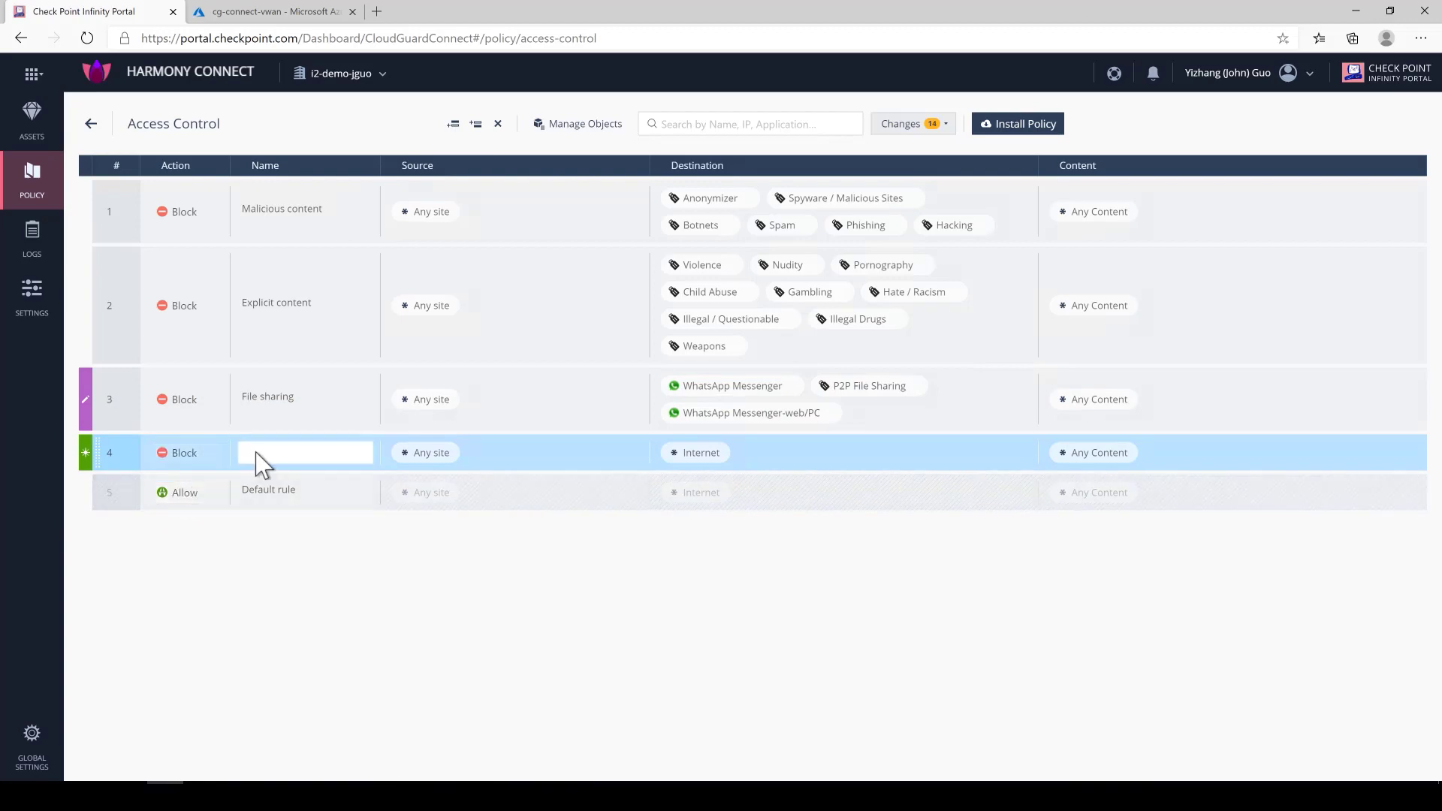
text(Data Loss Prevention)
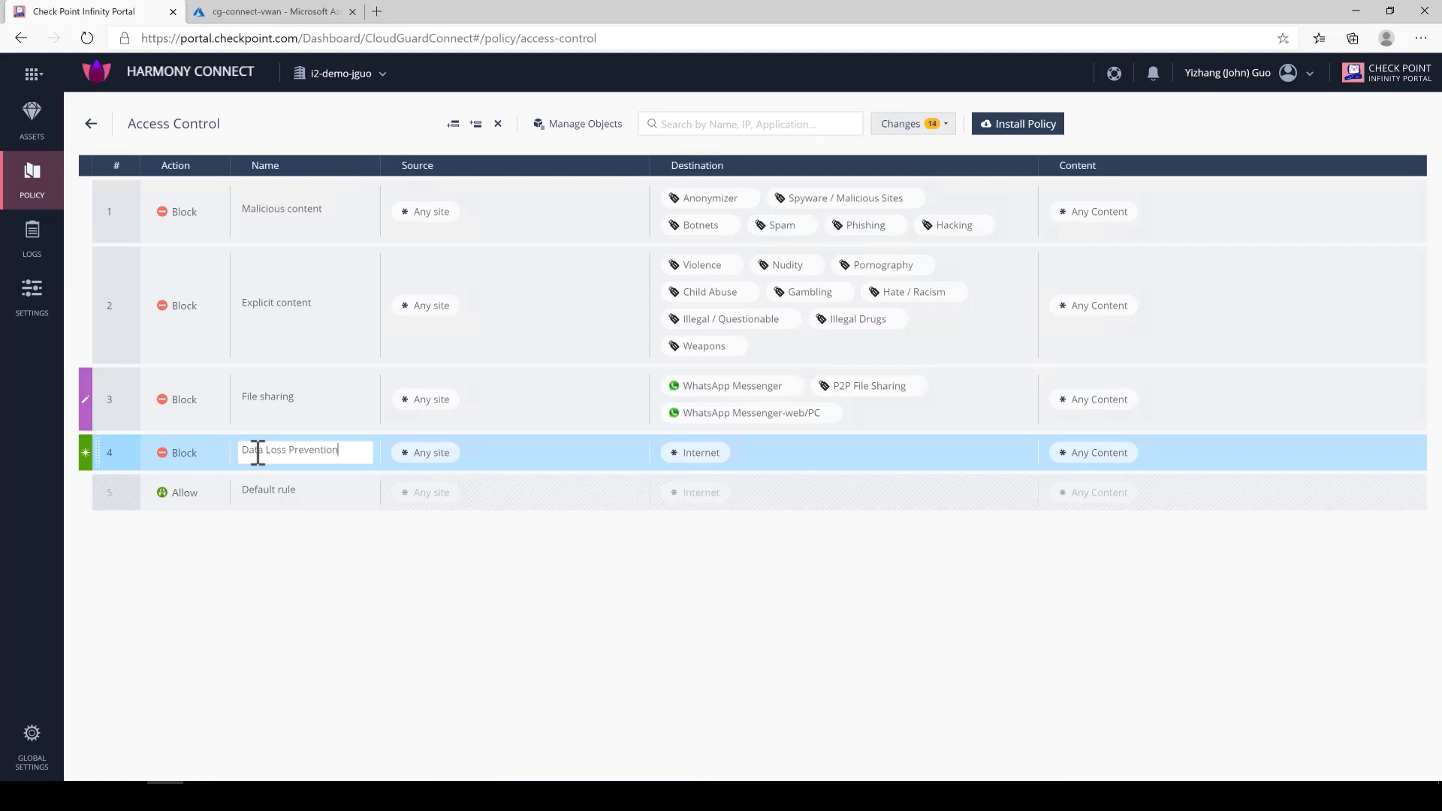
Set its content to HIPAA records, PCI card and stripe data, PGP/private keys, SSNs, and database files.
click(1155, 454)
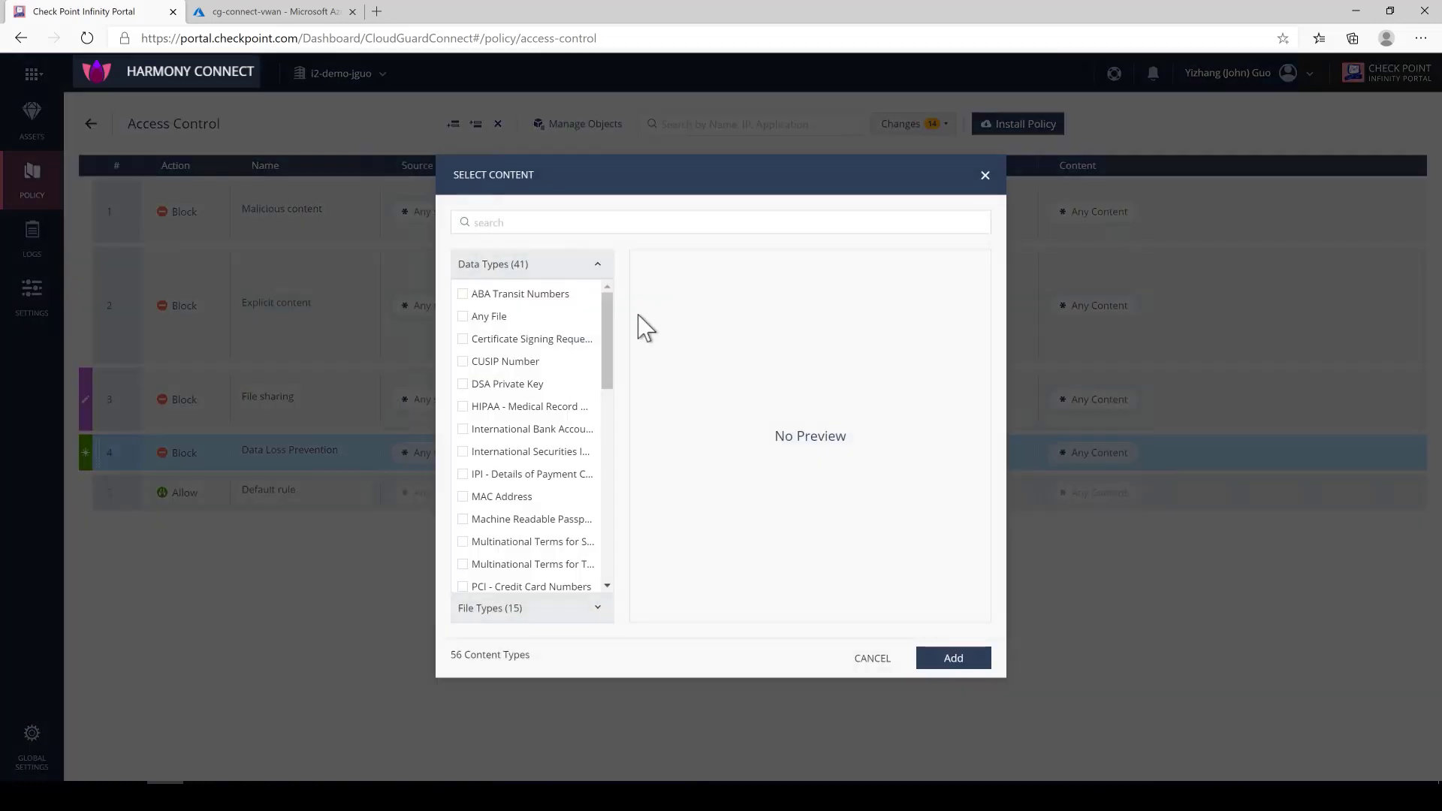
click(463, 407)
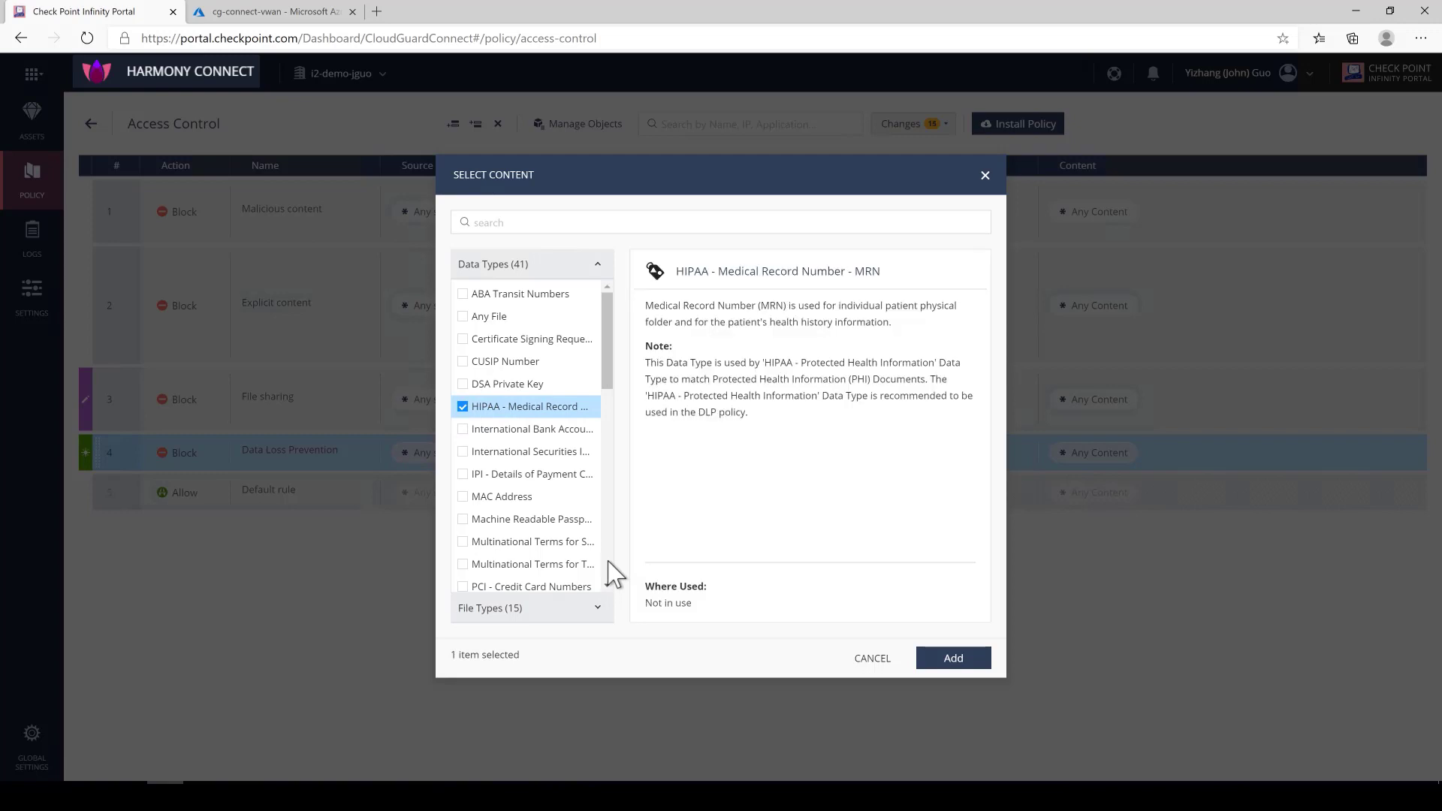
scroll(610, 564, down, 3)
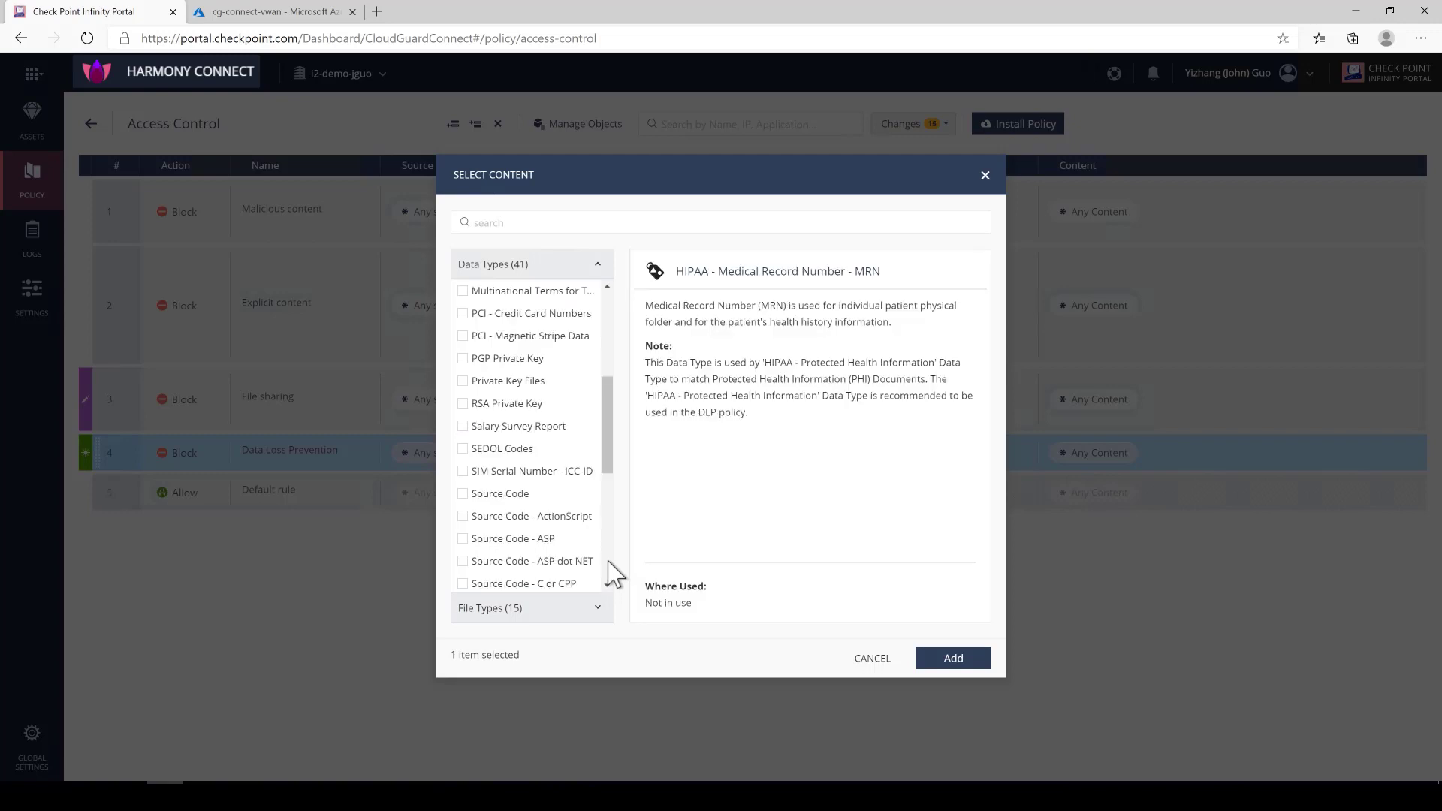
click(464, 314)
click(463, 337)
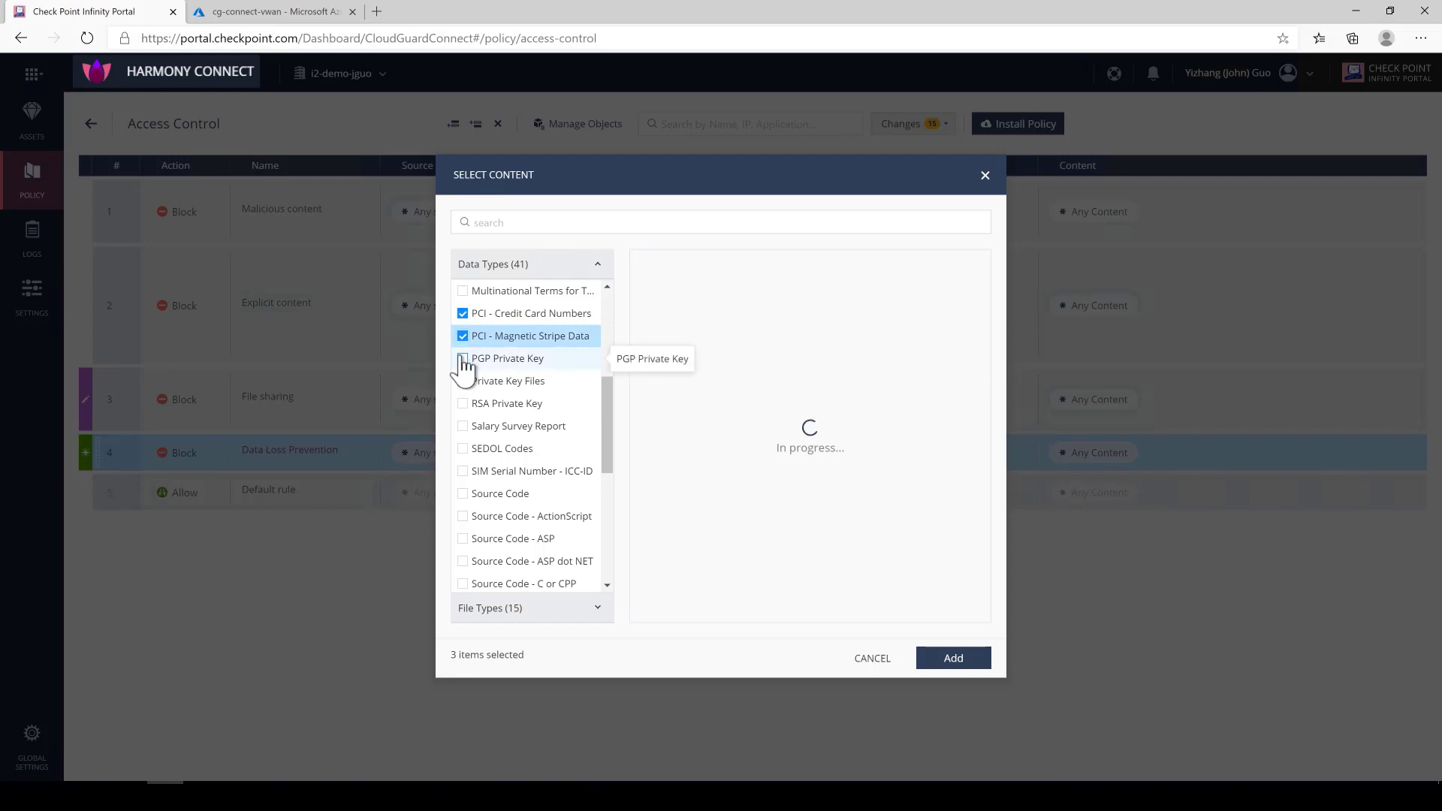
click(463, 359)
click(462, 381)
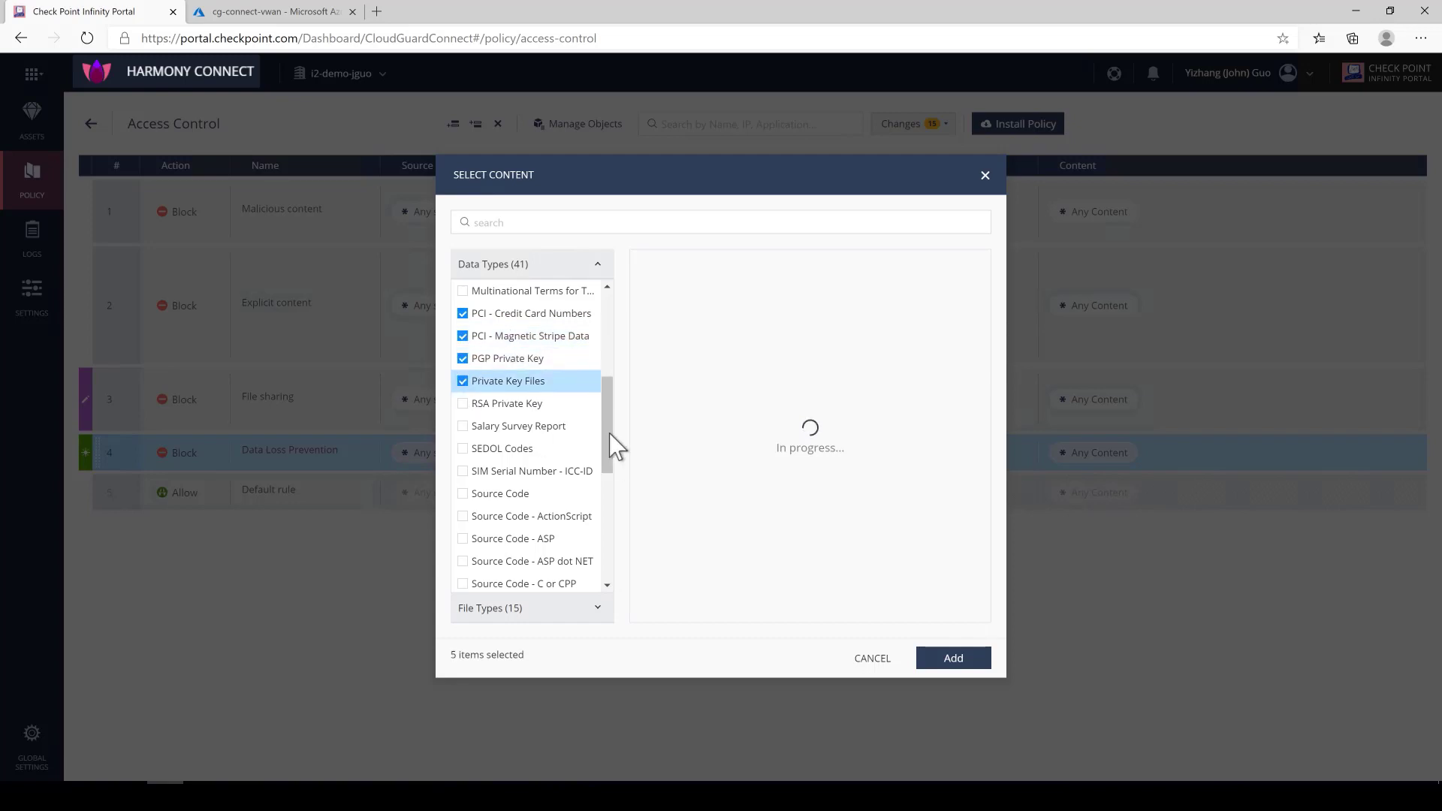
drag(612, 427, 612, 553)
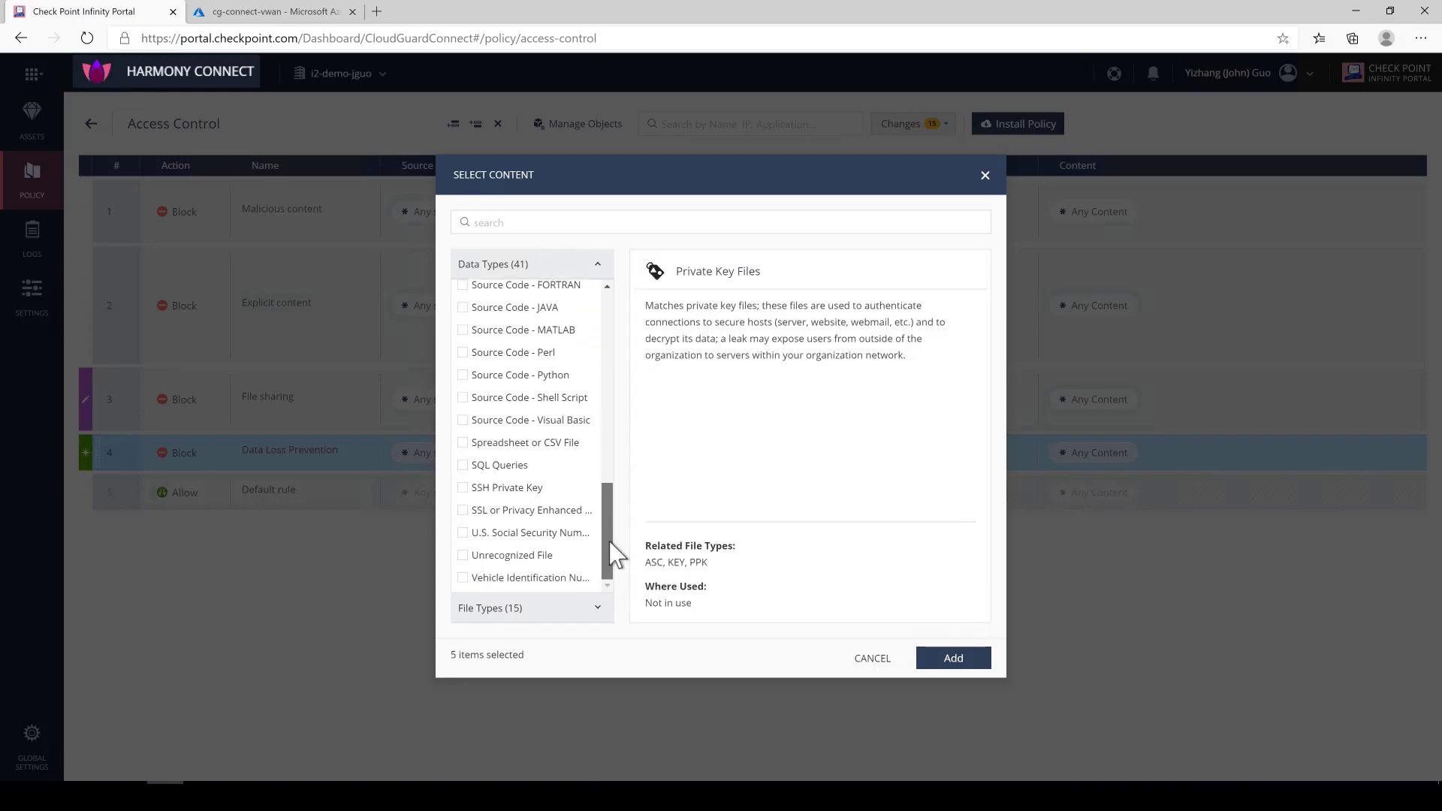
click(463, 532)
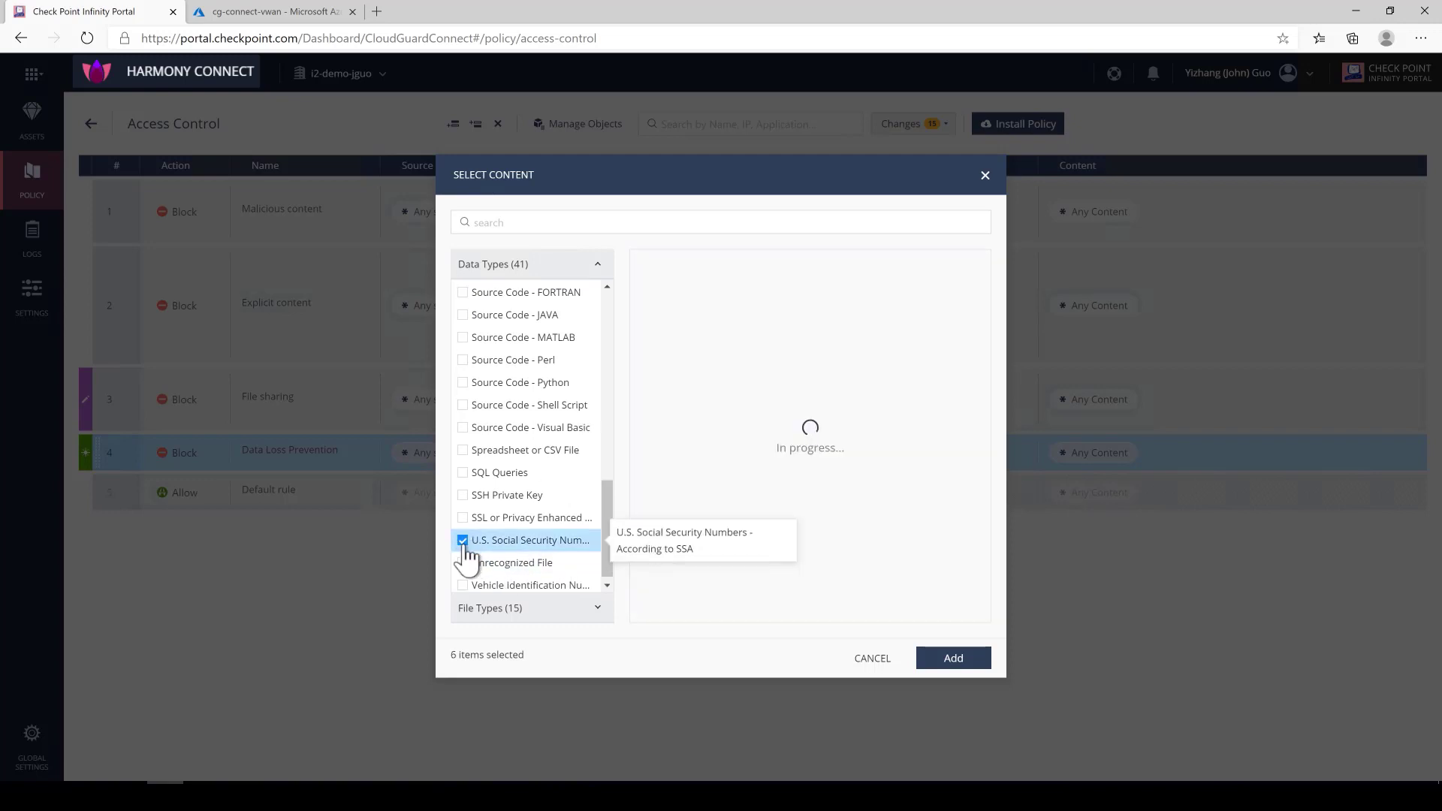
click(599, 610)
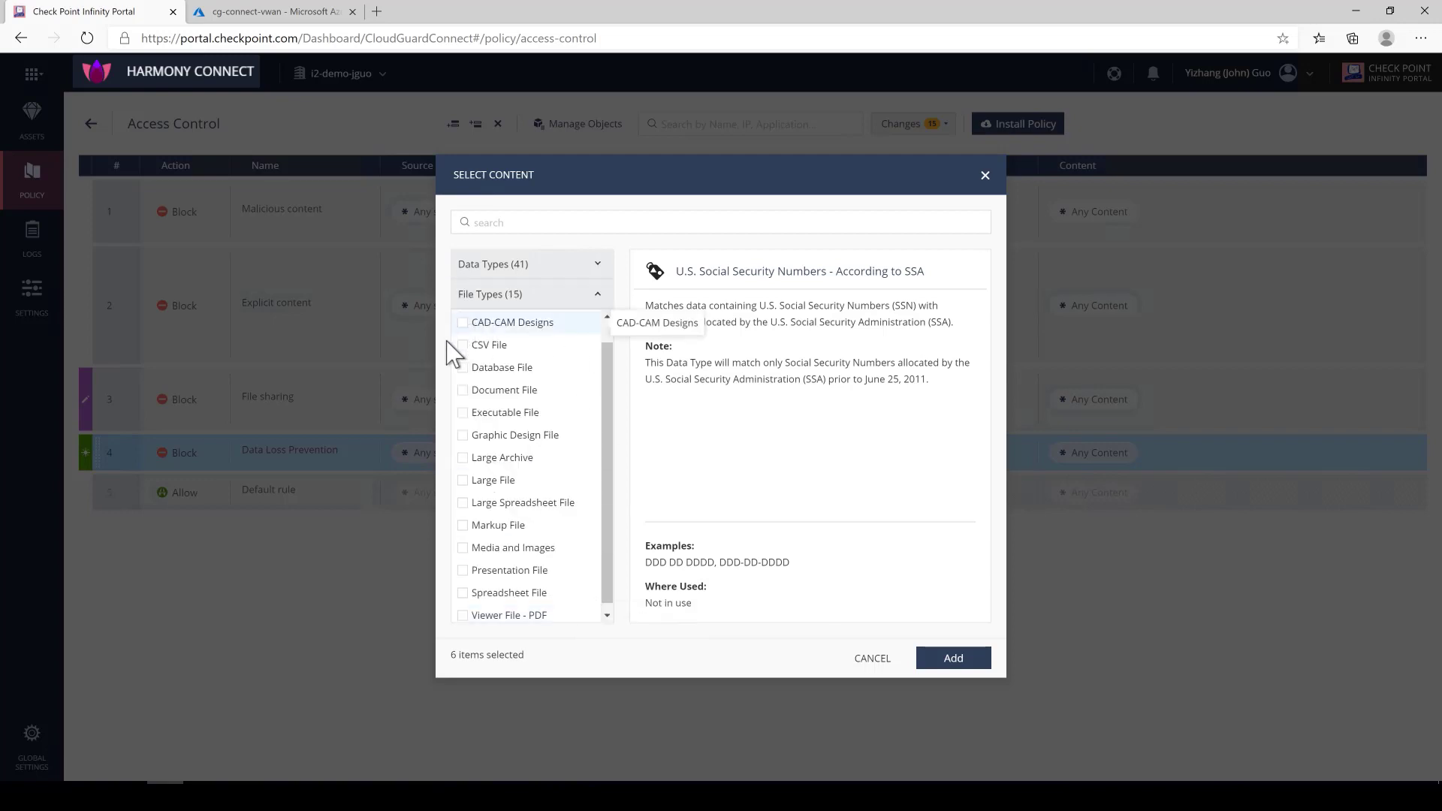
click(464, 370)
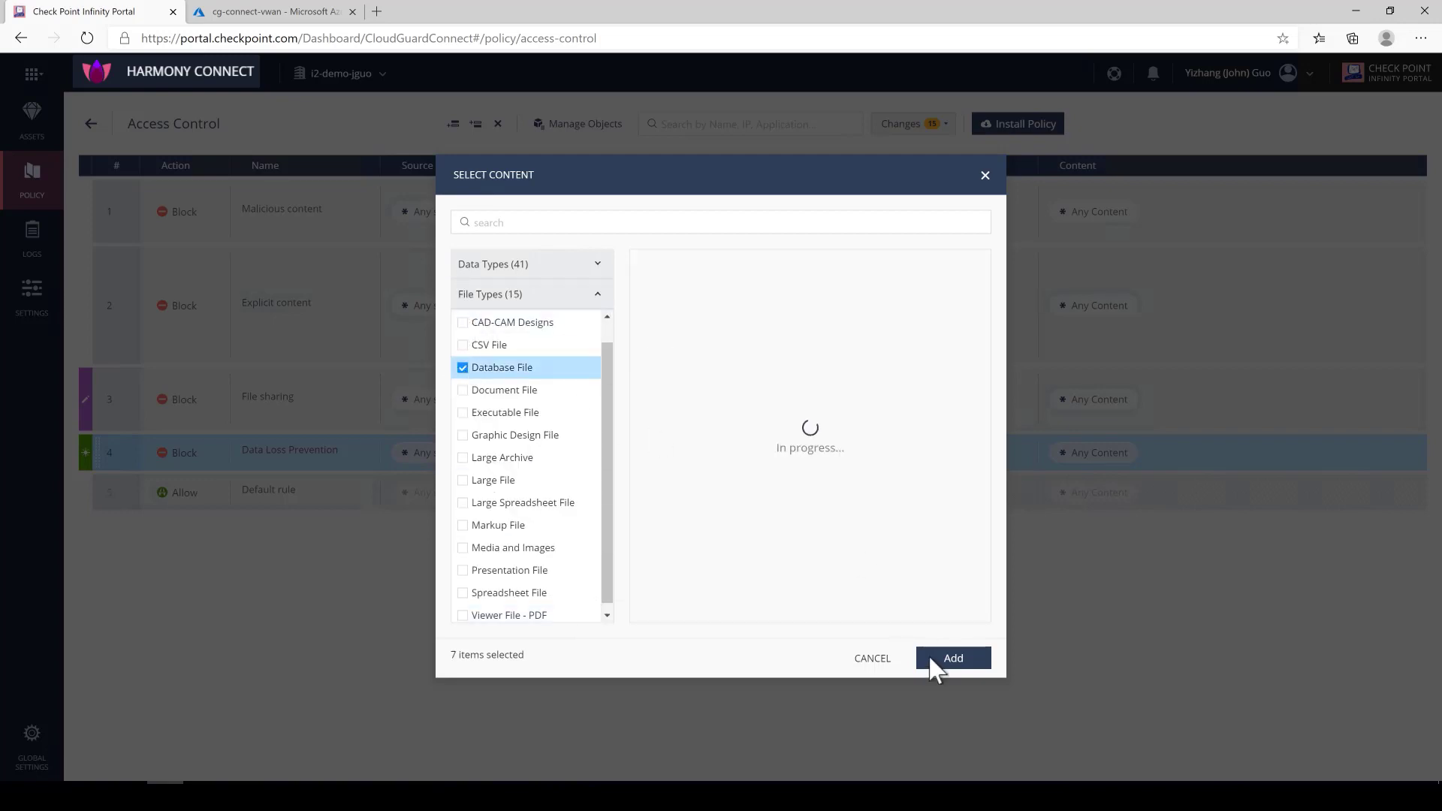
click(948, 659)
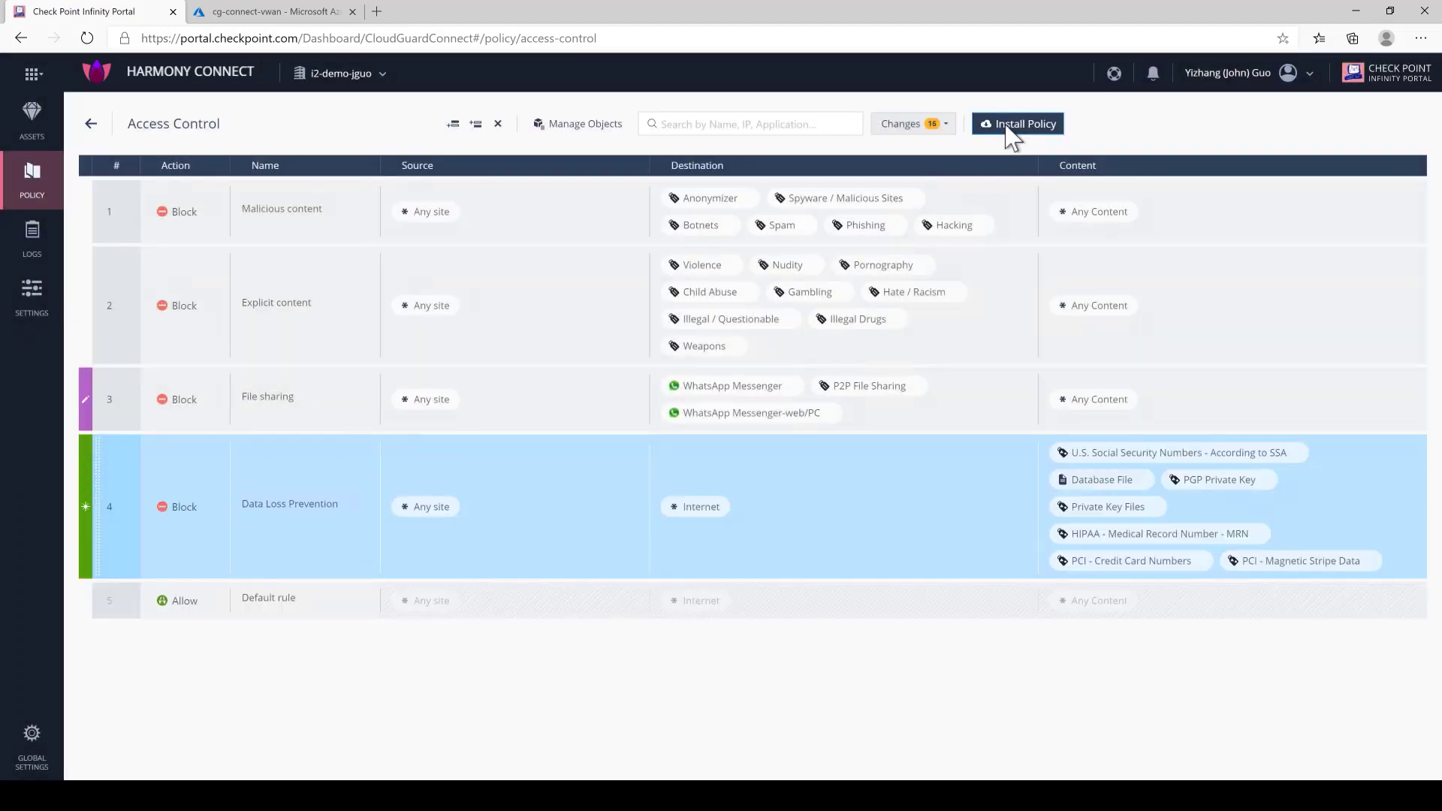
Install the policy with its 16 pending changes.
click(1011, 127)
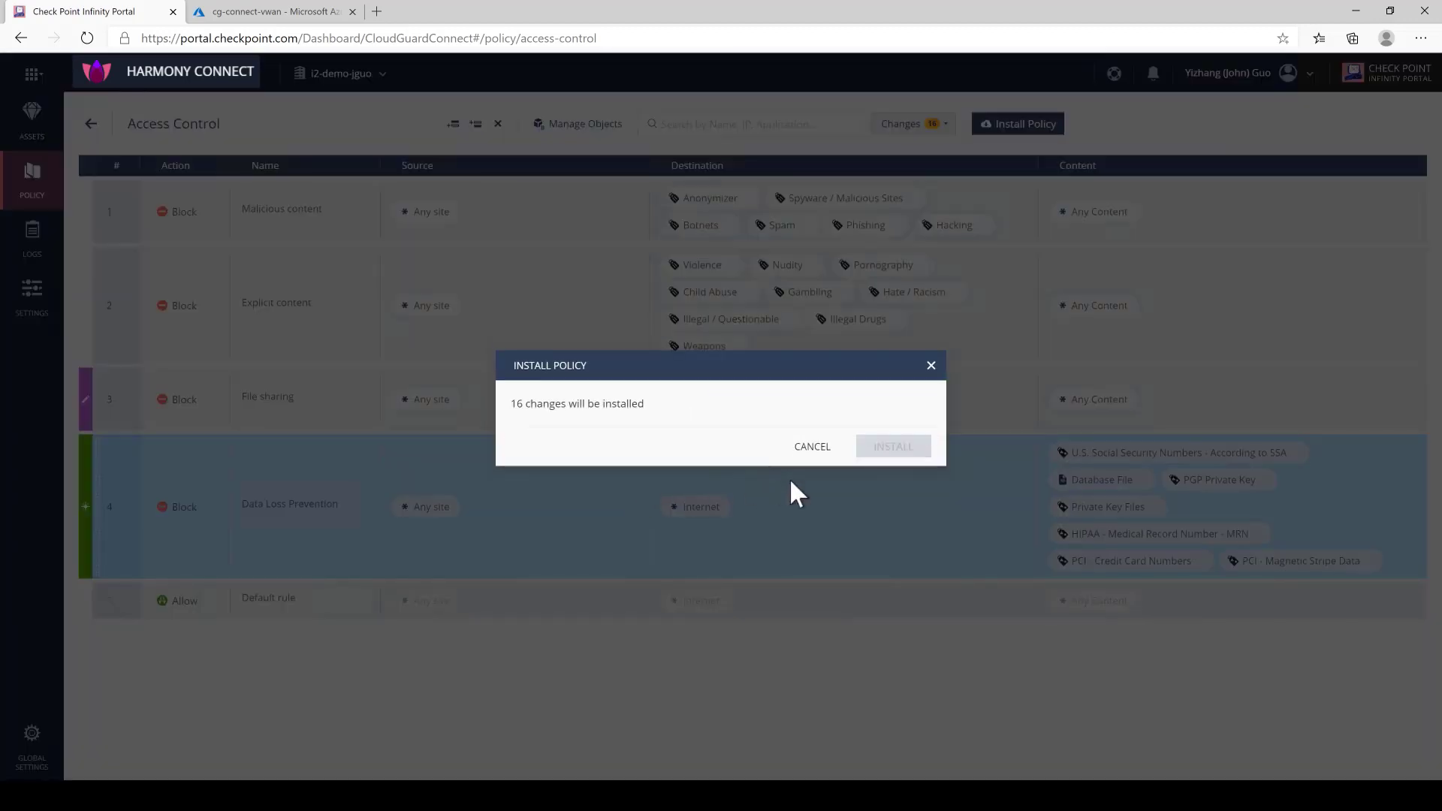
click(887, 453)
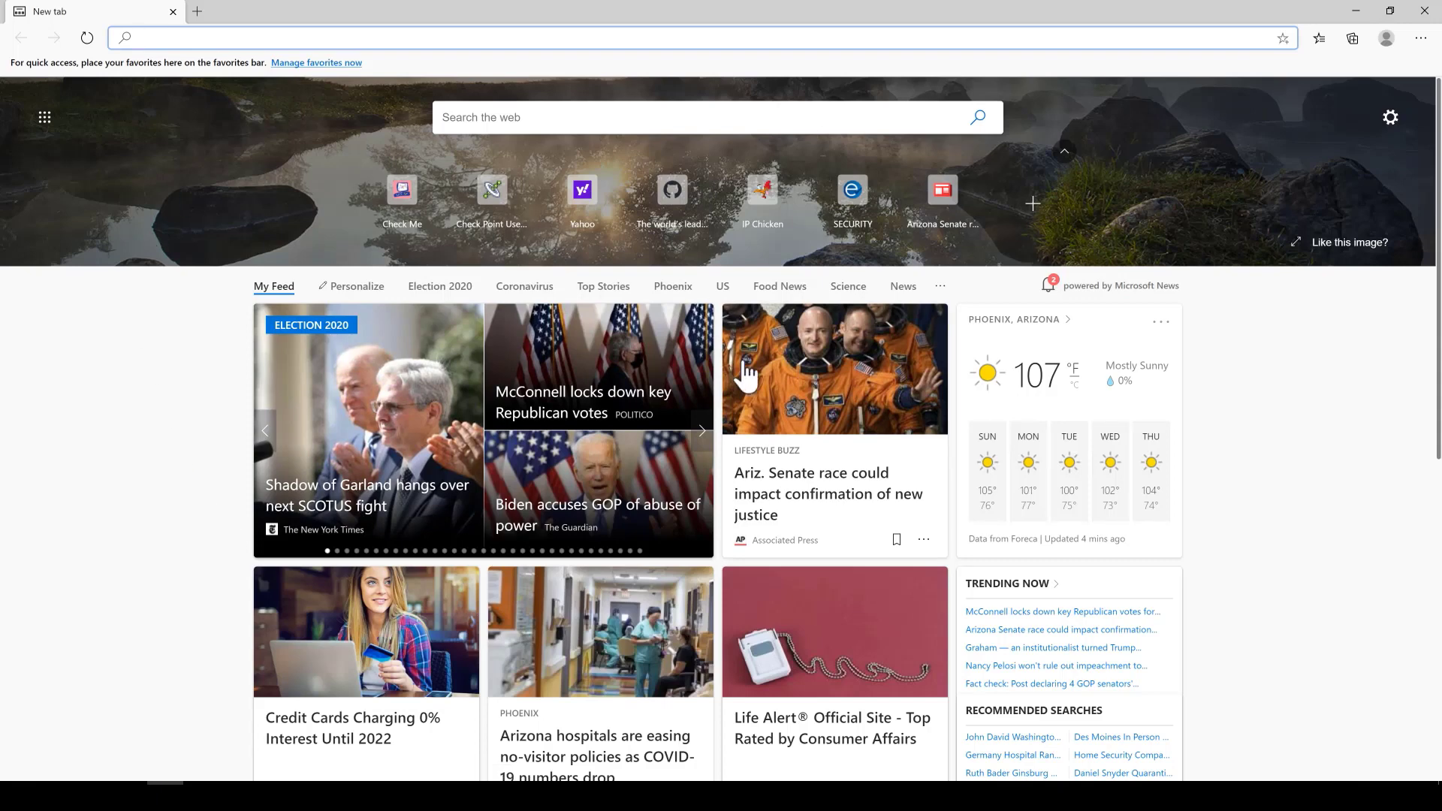
click(800, 405)
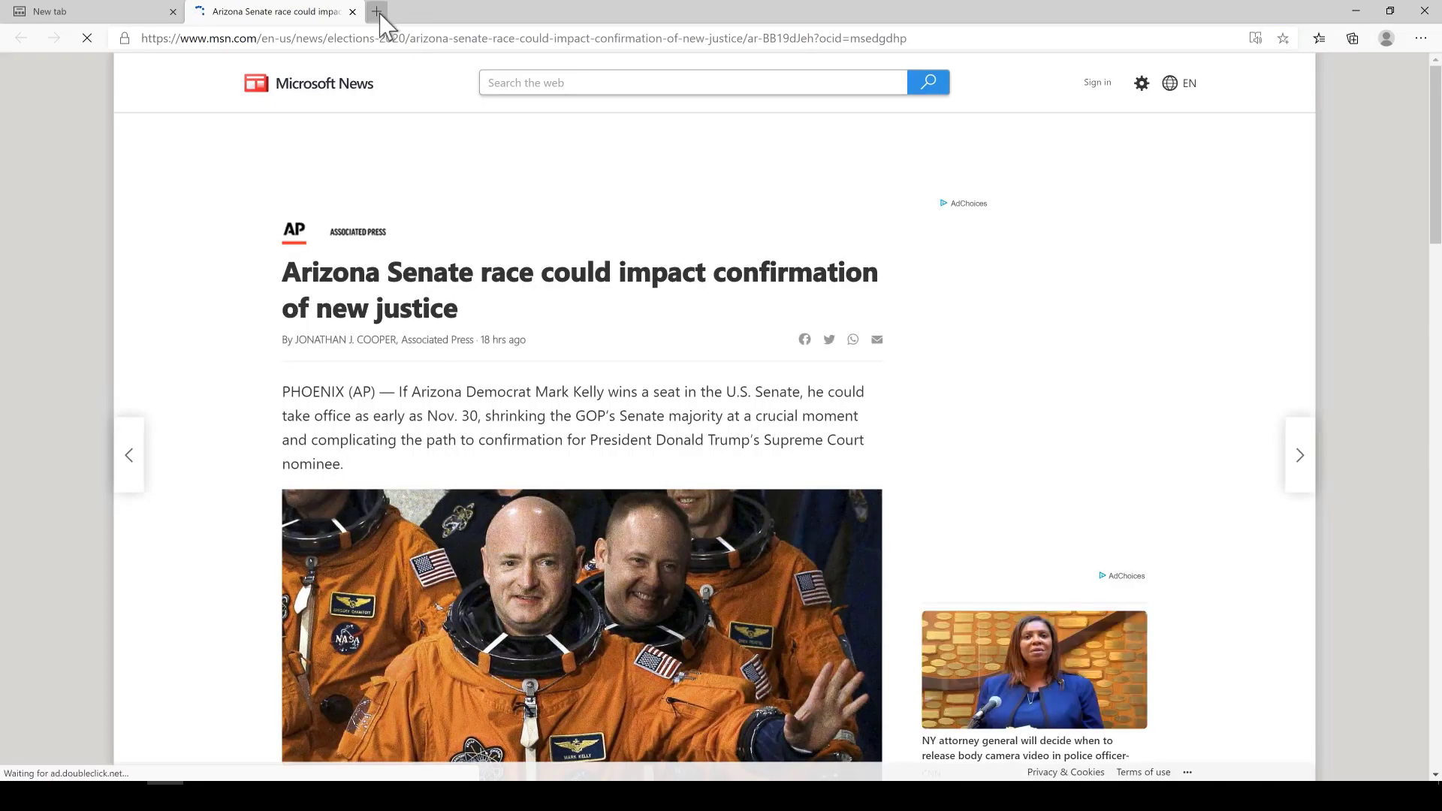
click(377, 12)
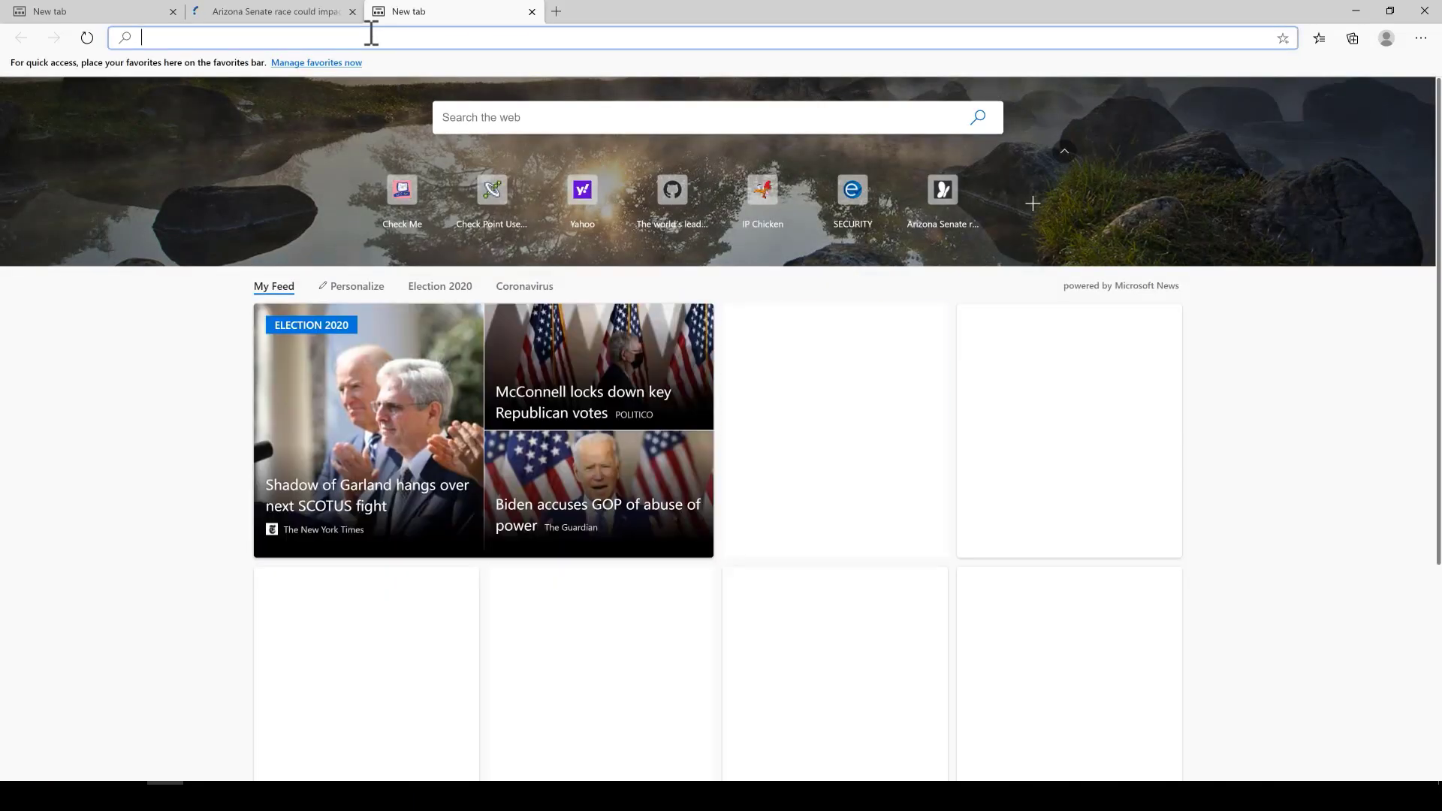
text(www.)
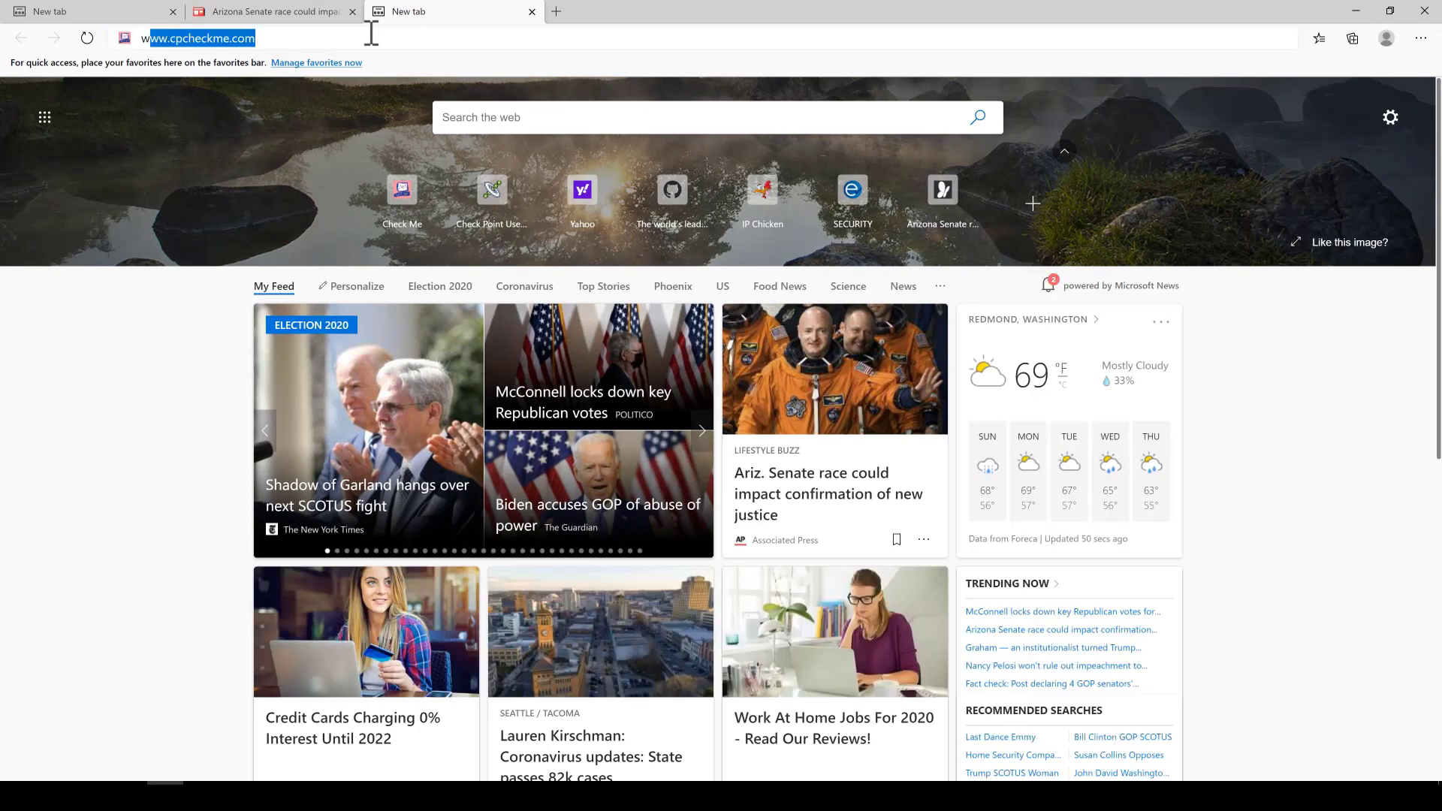
text(guns.com)
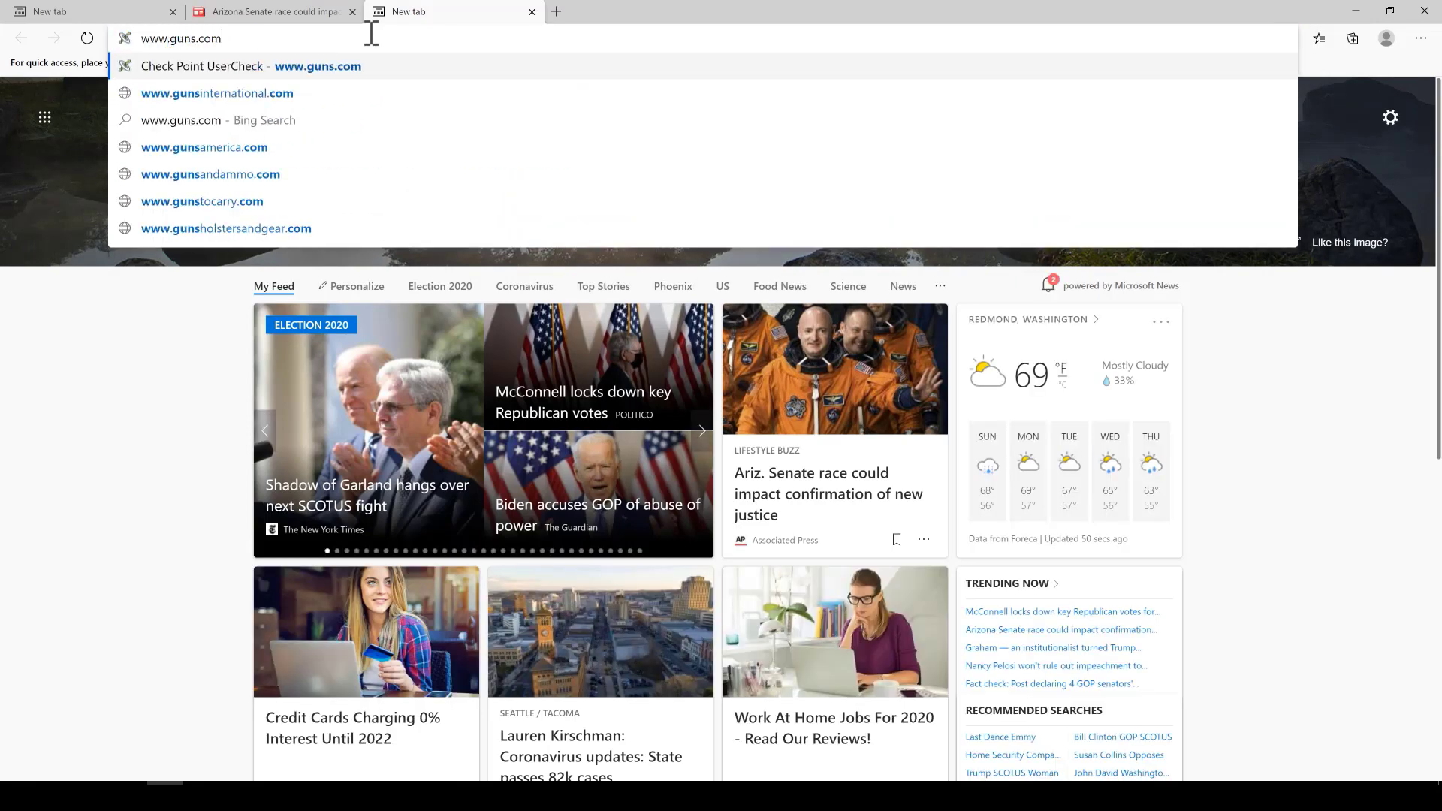
key(Return)
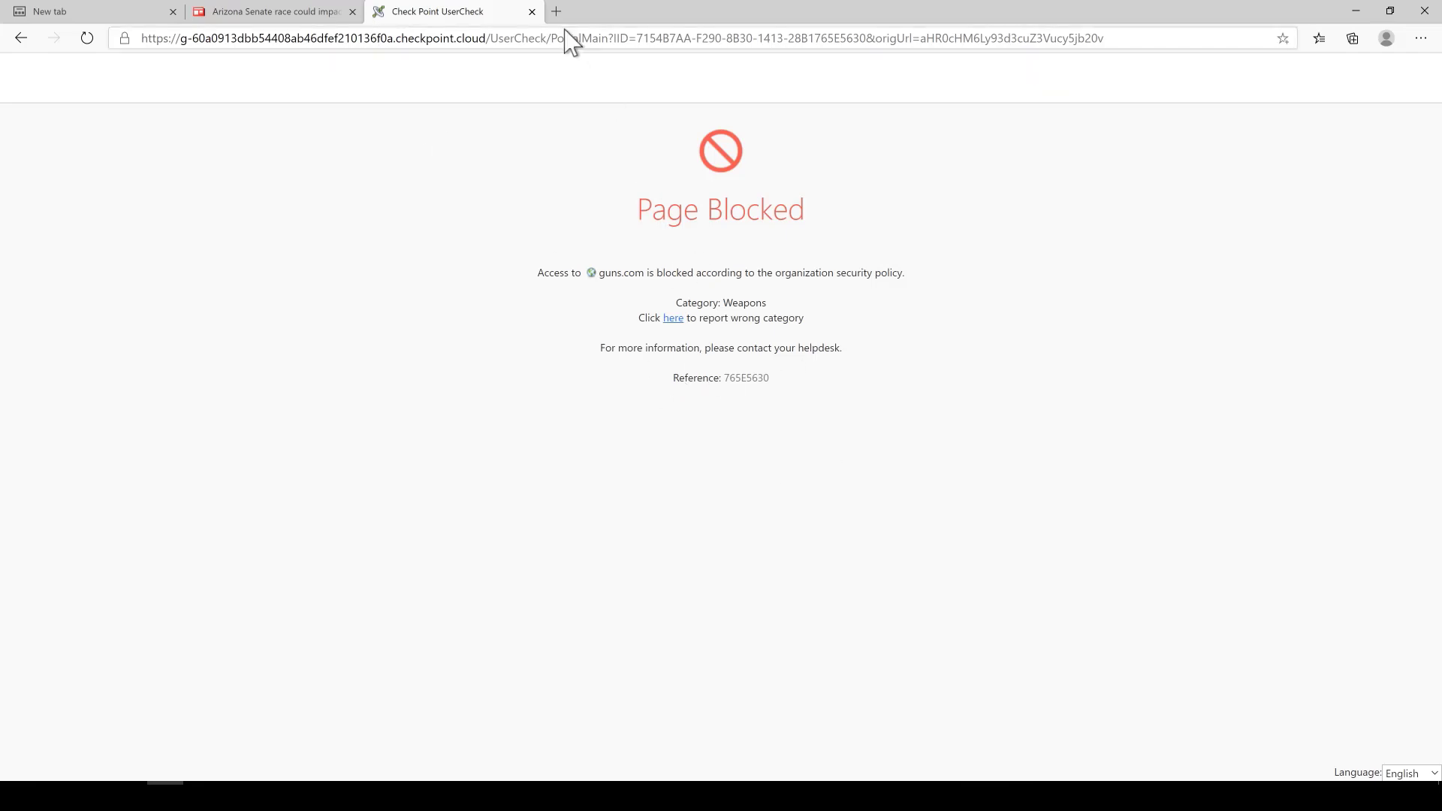
key(ctrl+t)
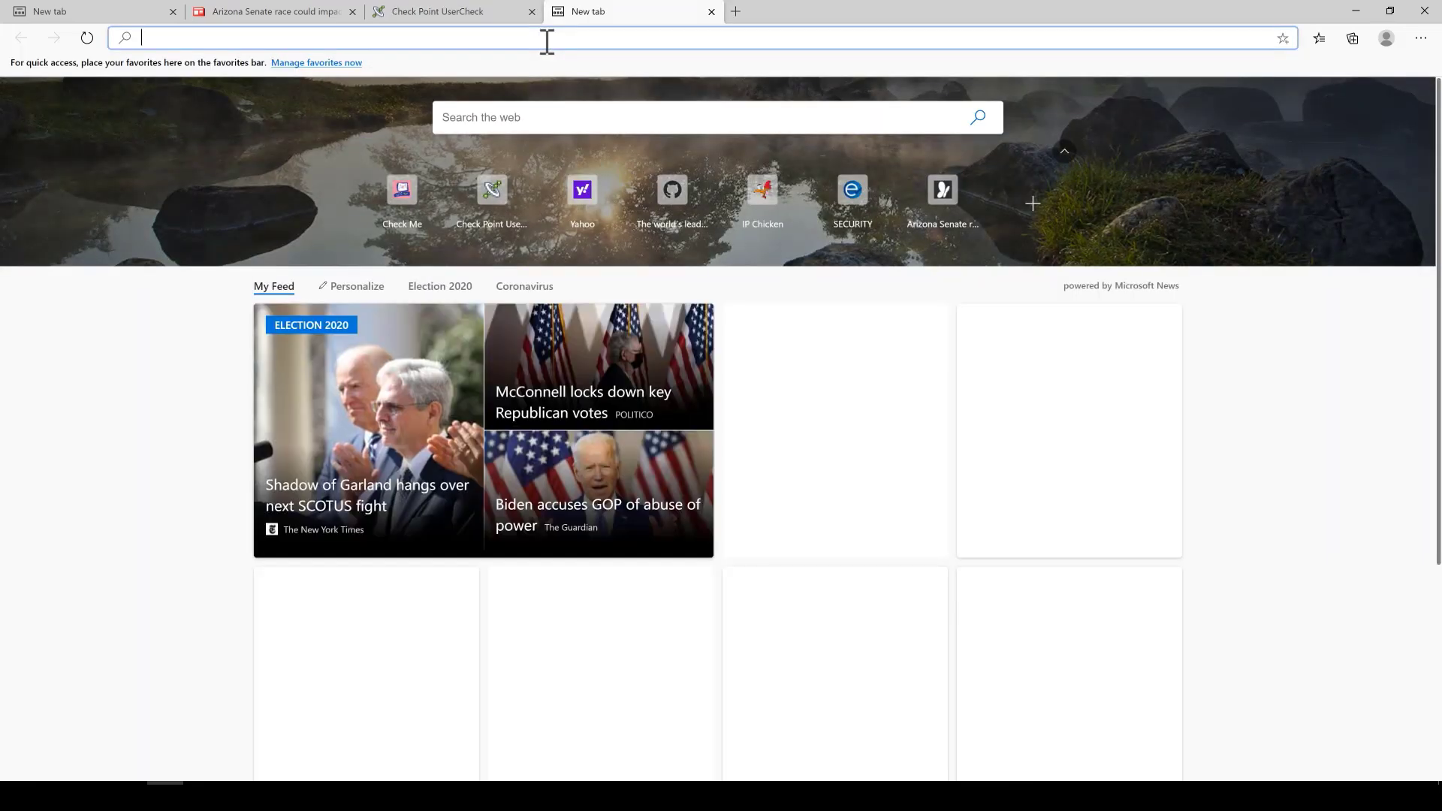
text(eicar.org)
key(Return)
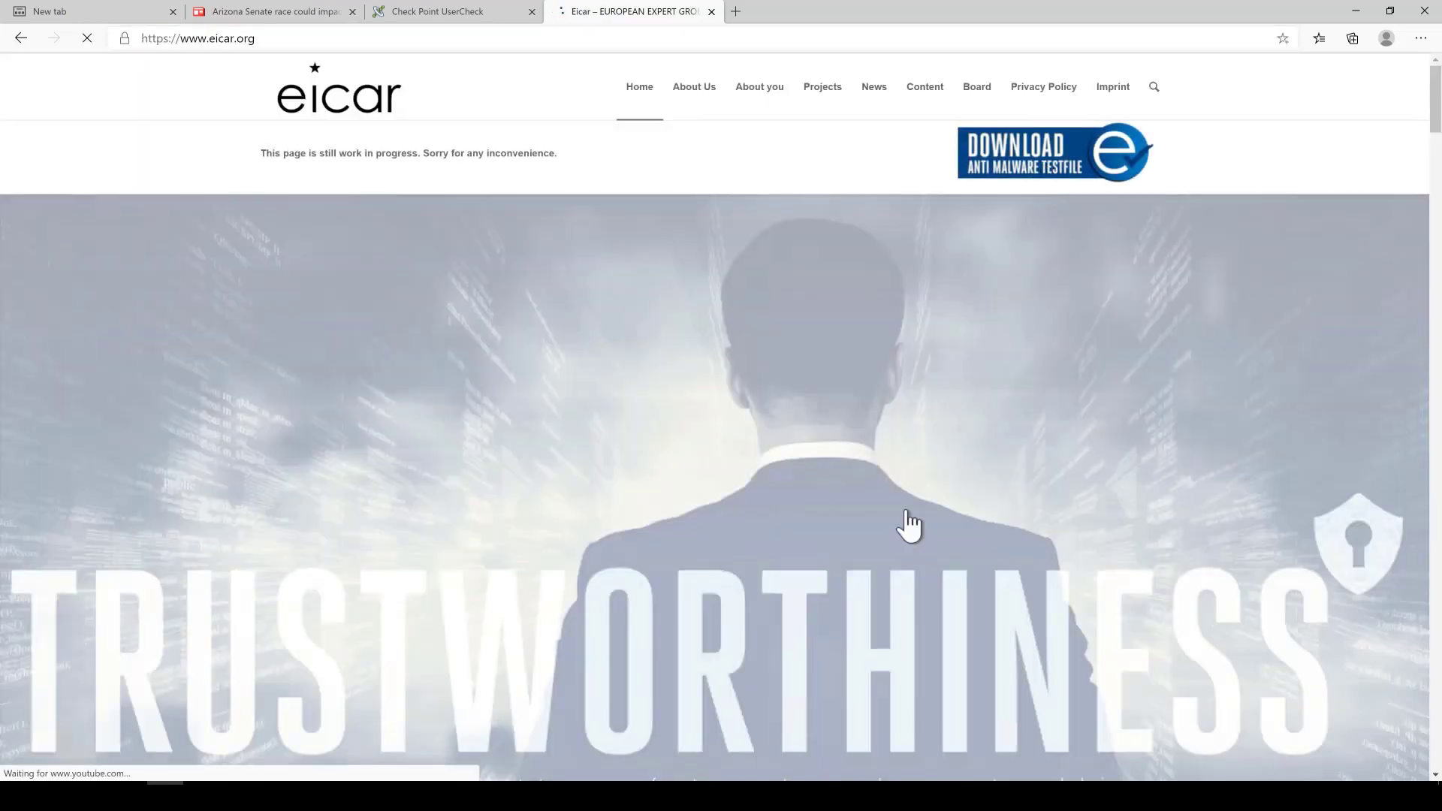
click(908, 513)
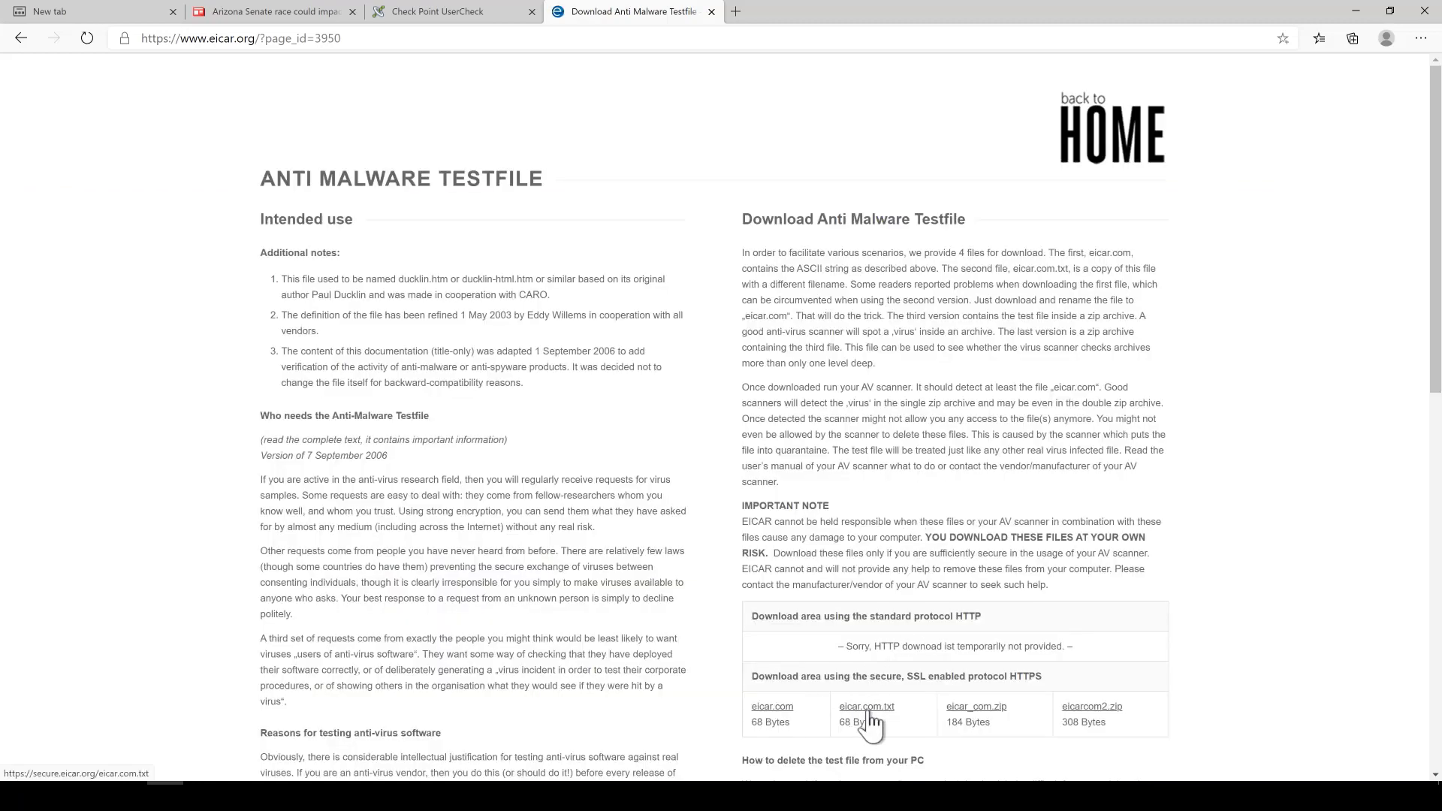
click(997, 709)
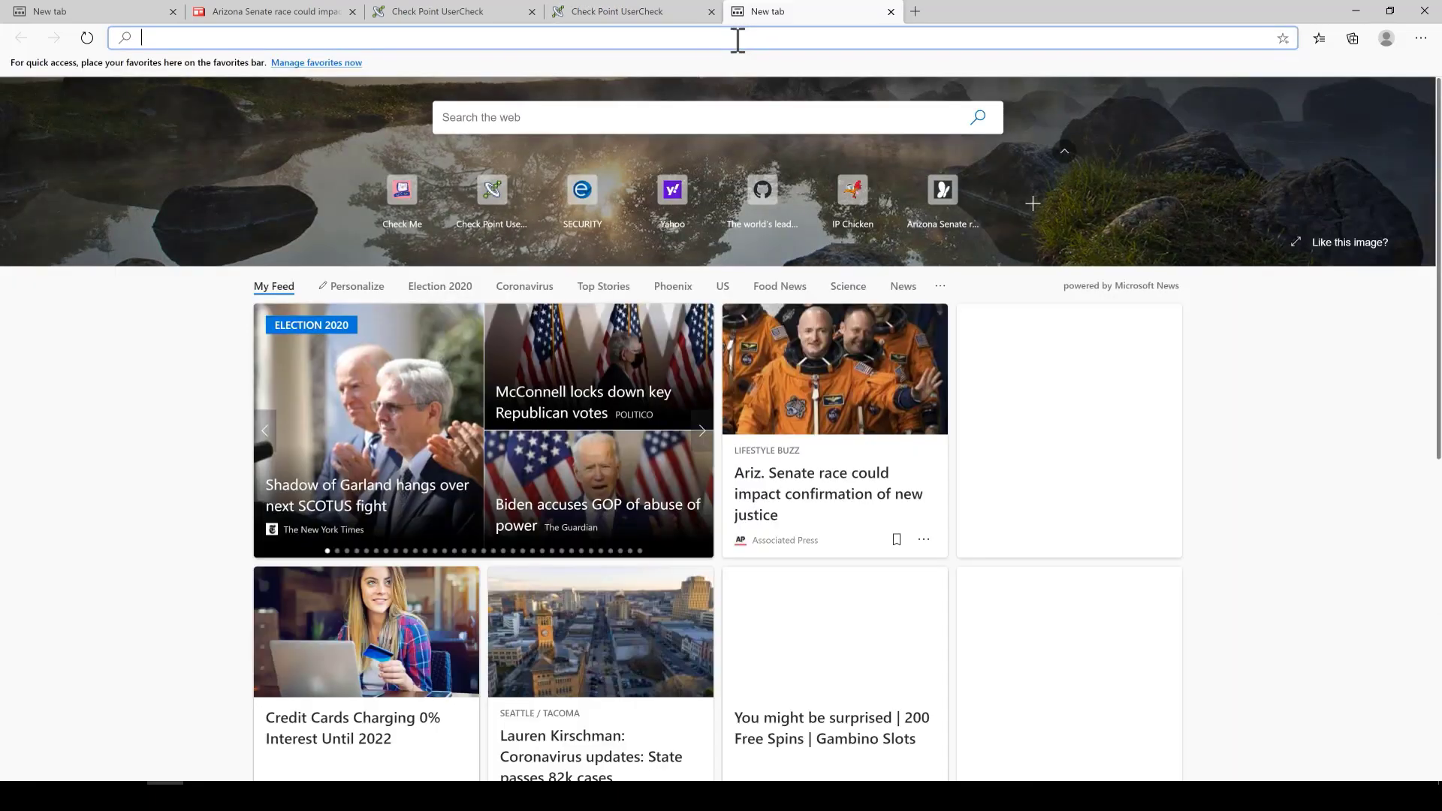
text(www.cp)
key(Return)
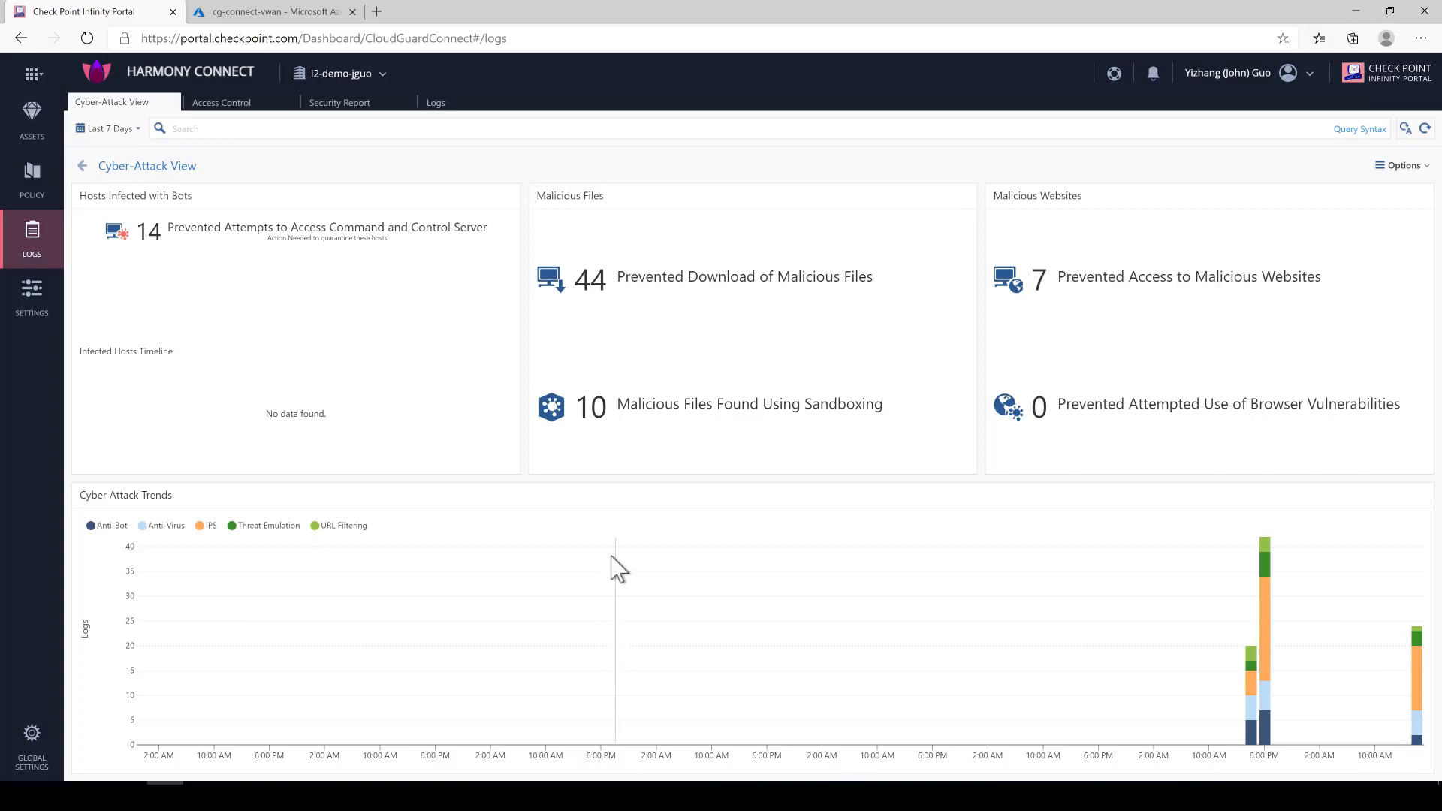
Review Malicious Files Found Using Sandboxing, then the Access Control log overview showing 986.1MB traffic.
click(637, 430)
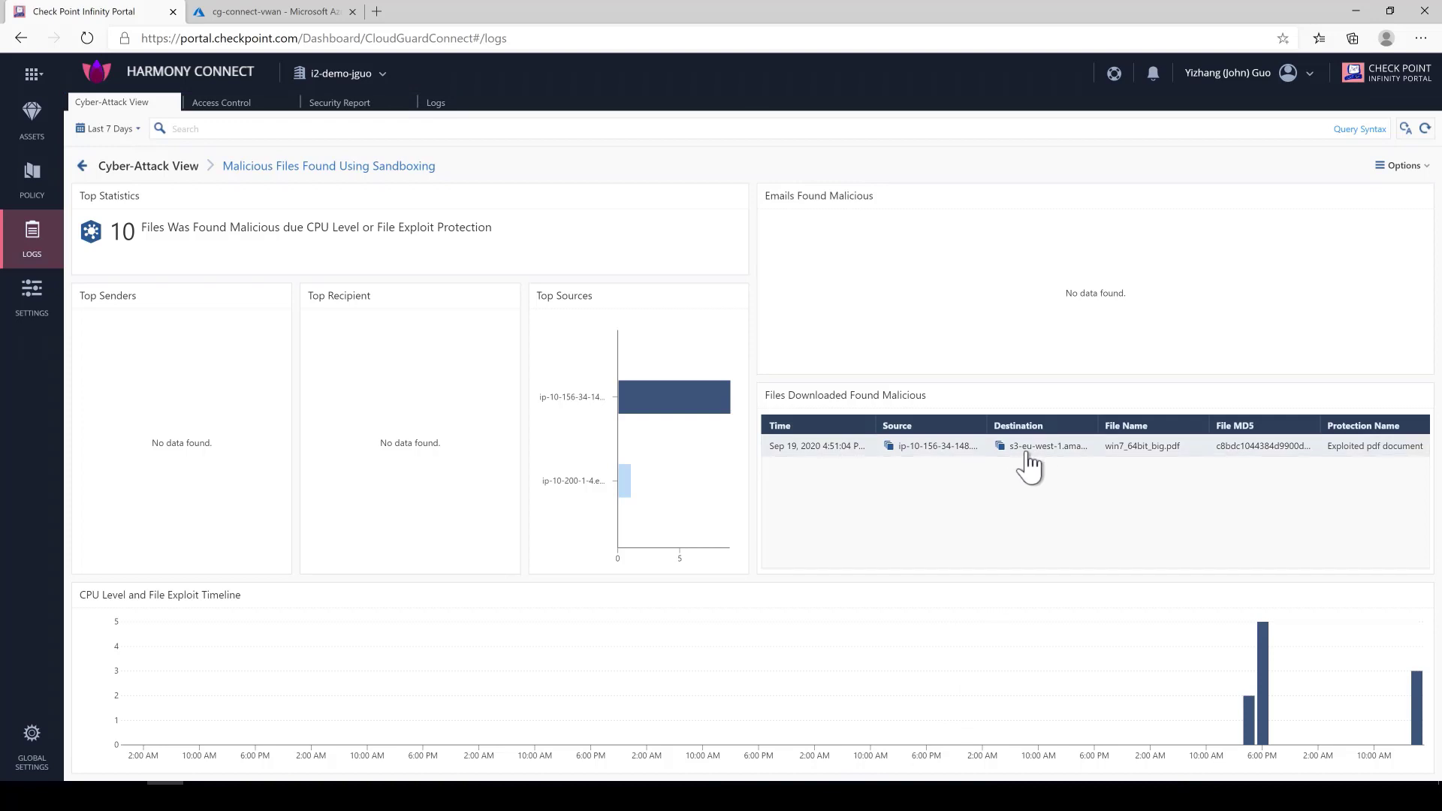
click(221, 103)
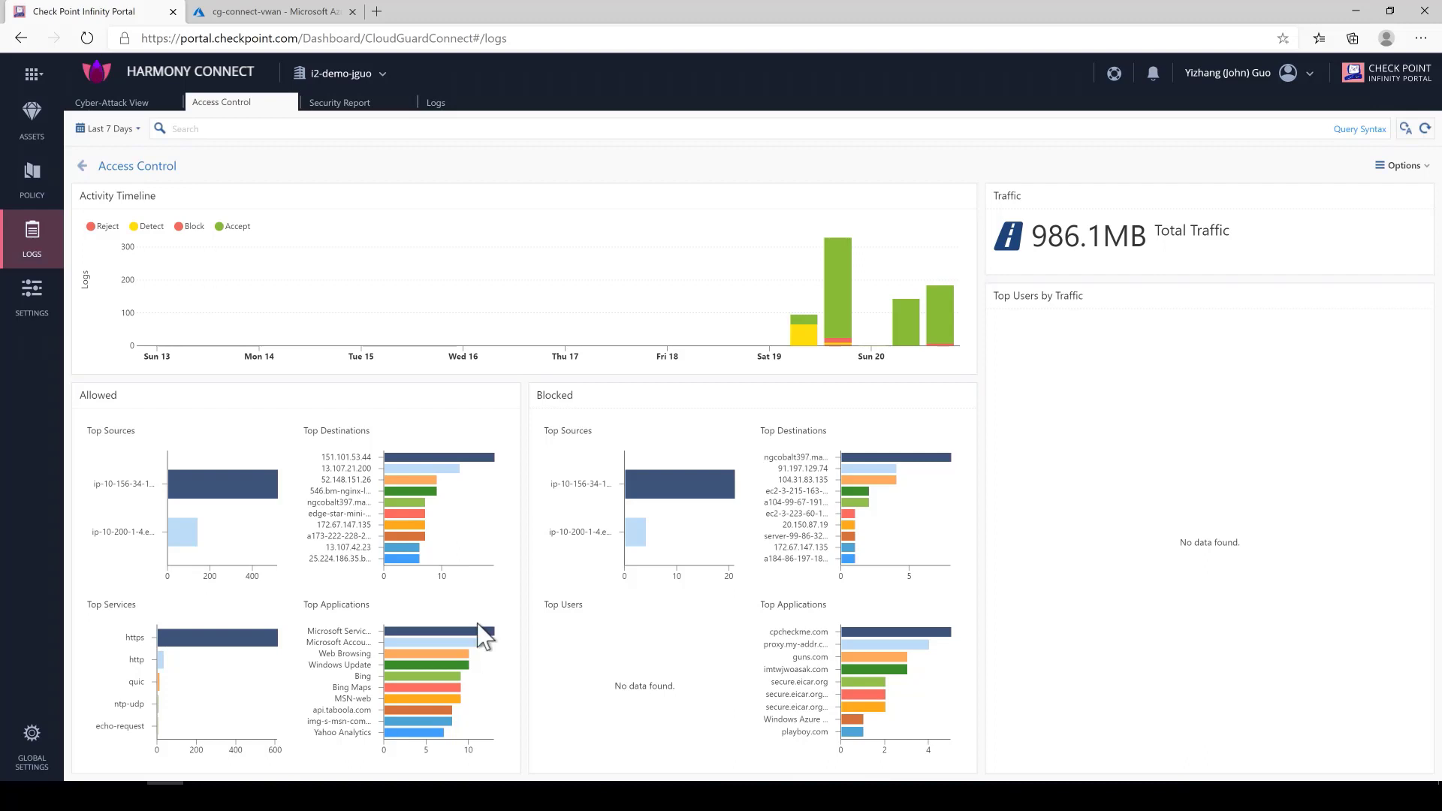
Review the CloudGuard Connect Security Report, then list the individual session log entries.
click(350, 106)
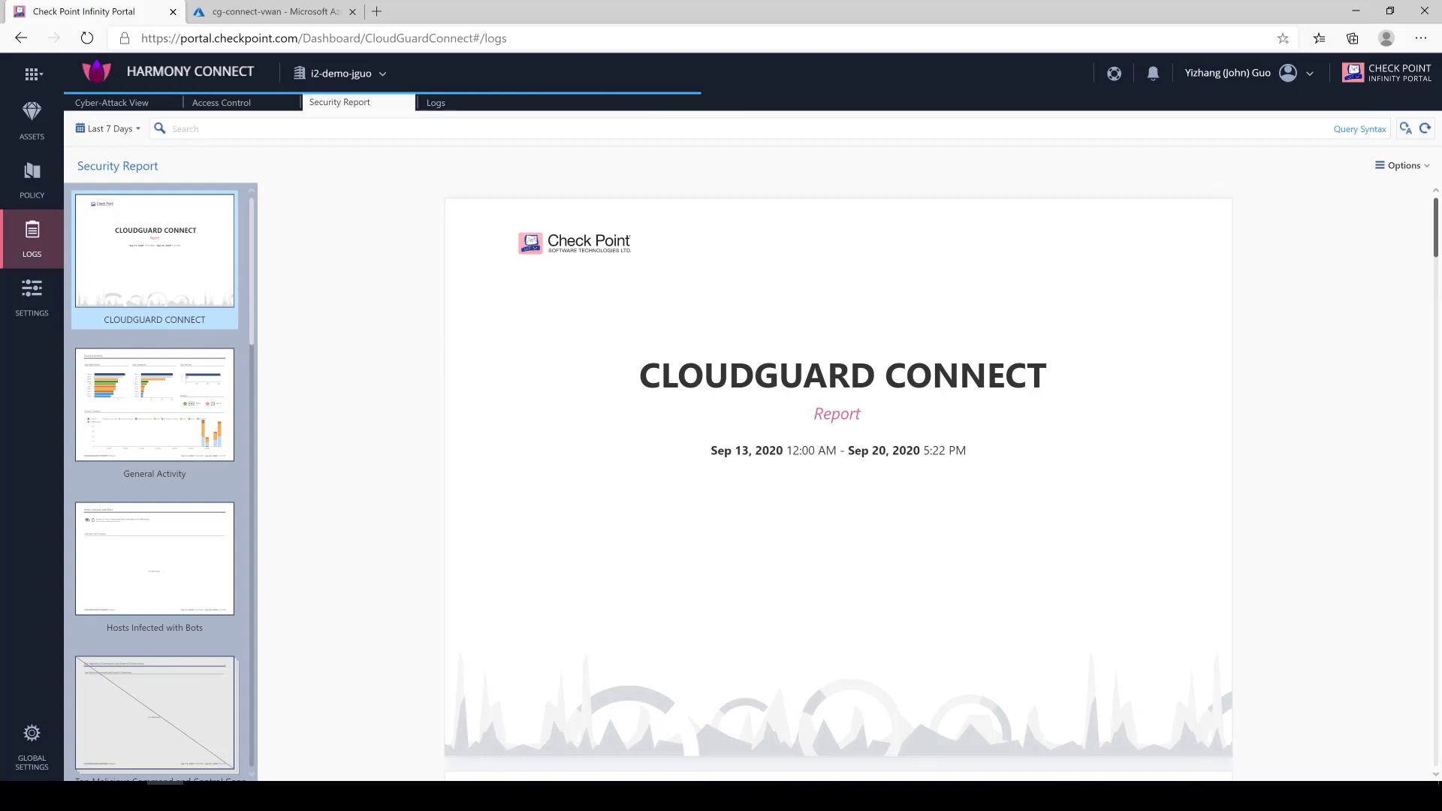
click(433, 105)
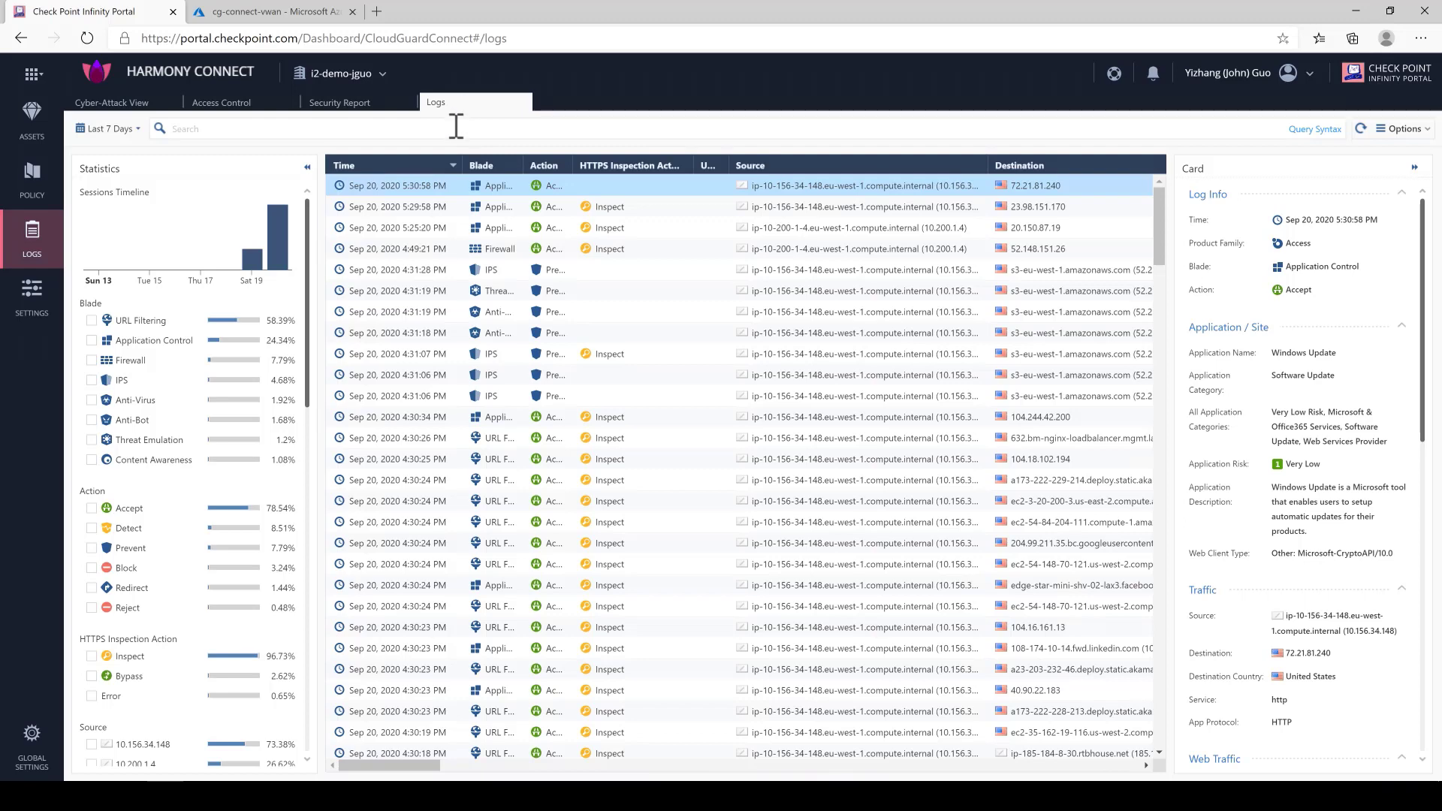
Filter the logs to source 10.156.34.148 and the Anti-Bot blade, leaving 7 Trojan.Win32.BoA.A entries.
click(455, 129)
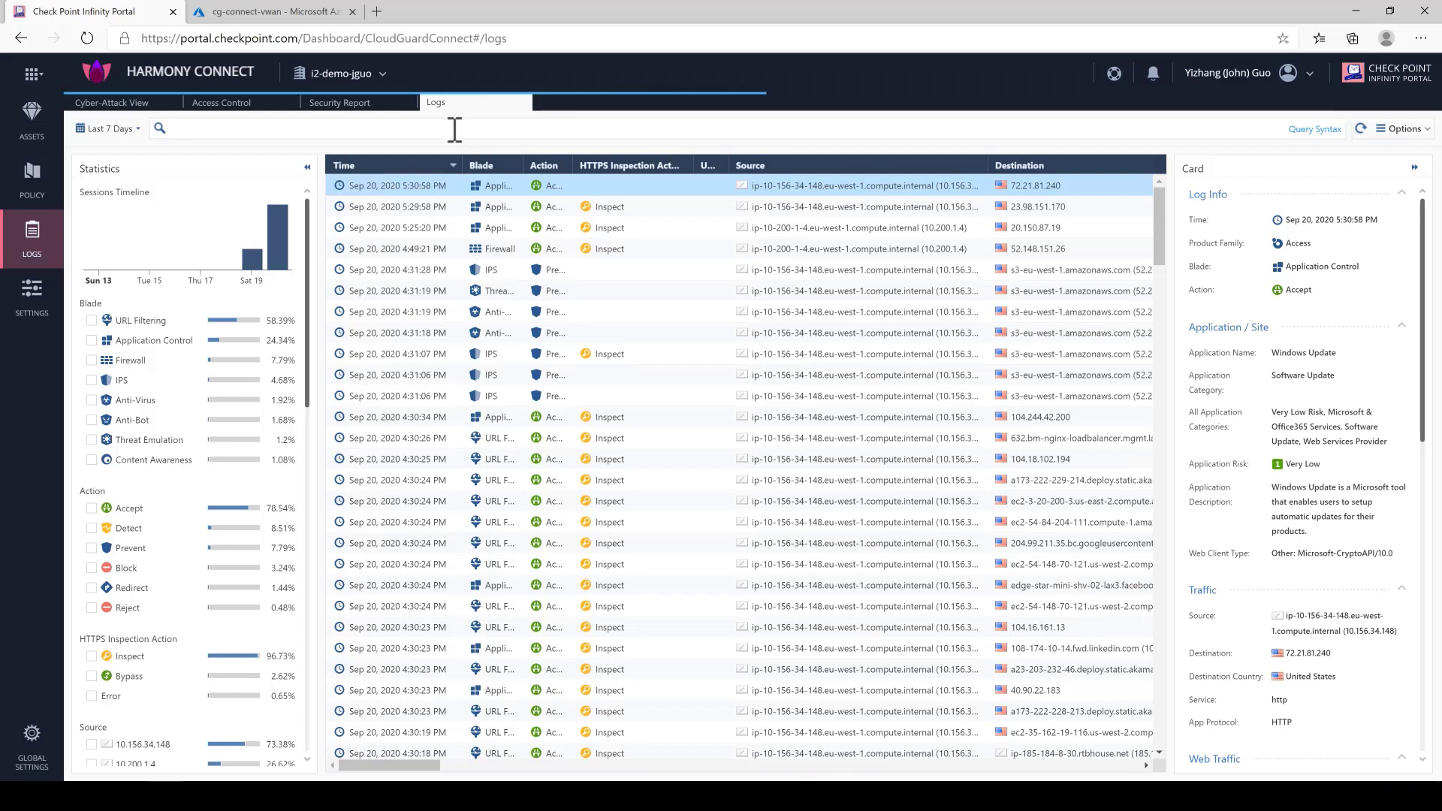
text(src:)
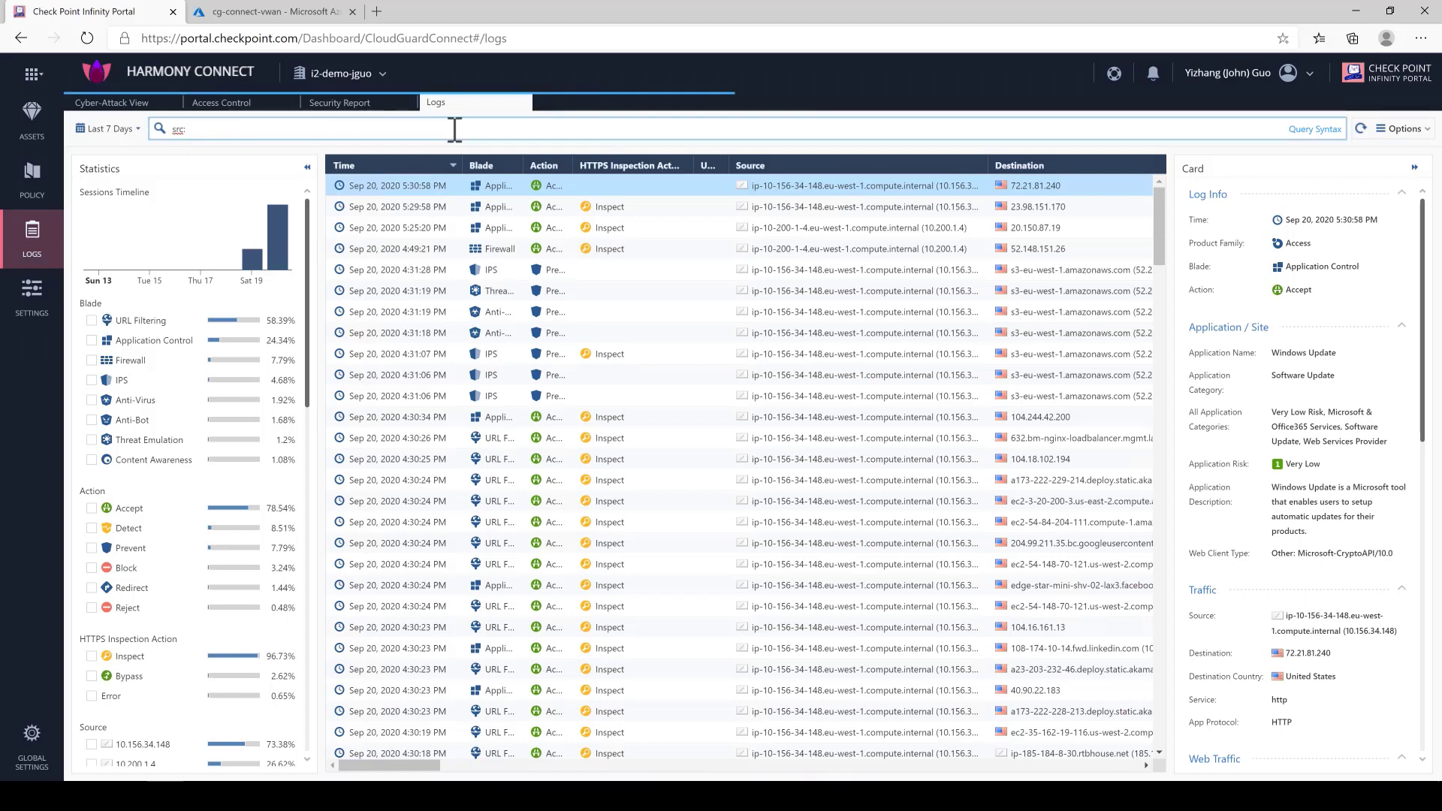
text( 10.156.34.148)
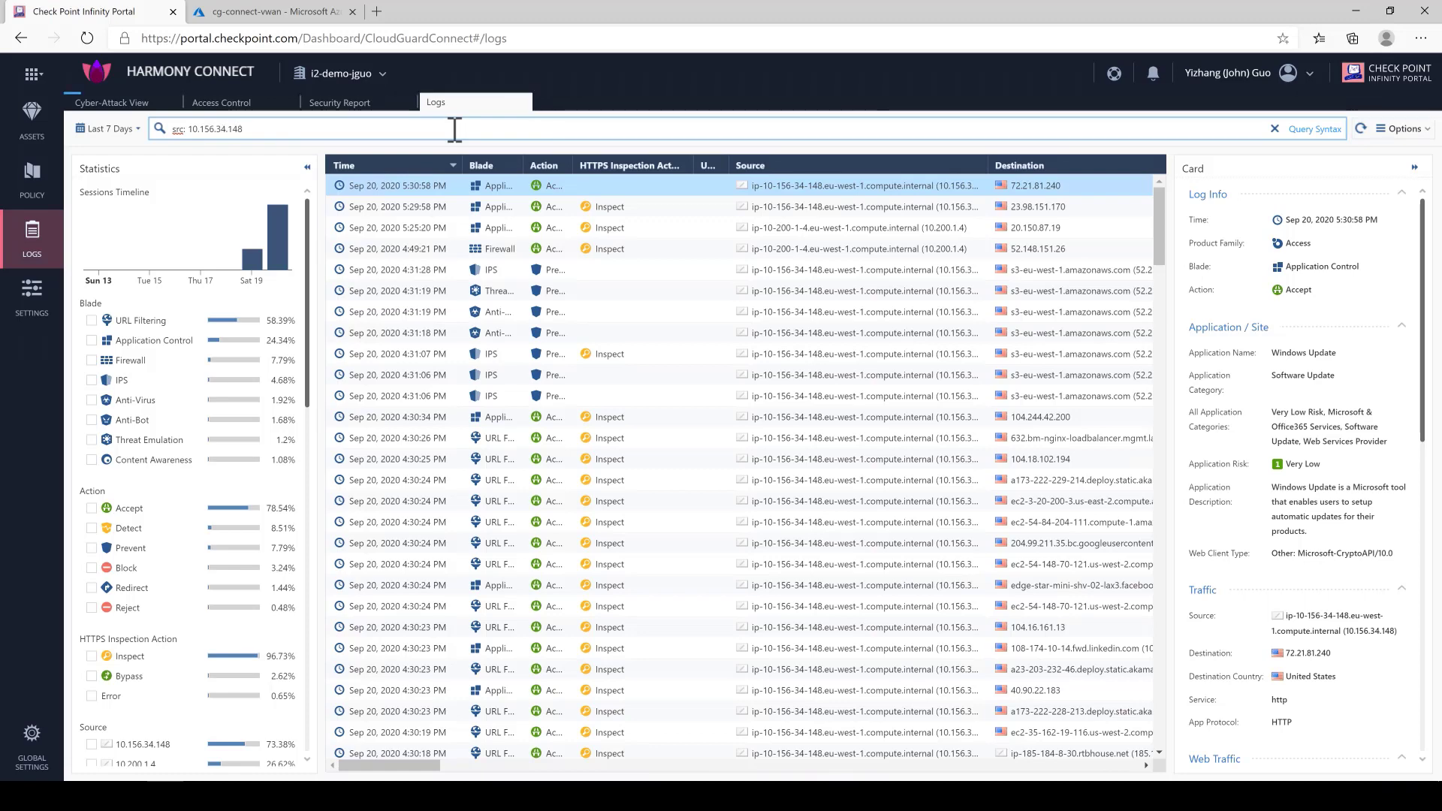
key(Return)
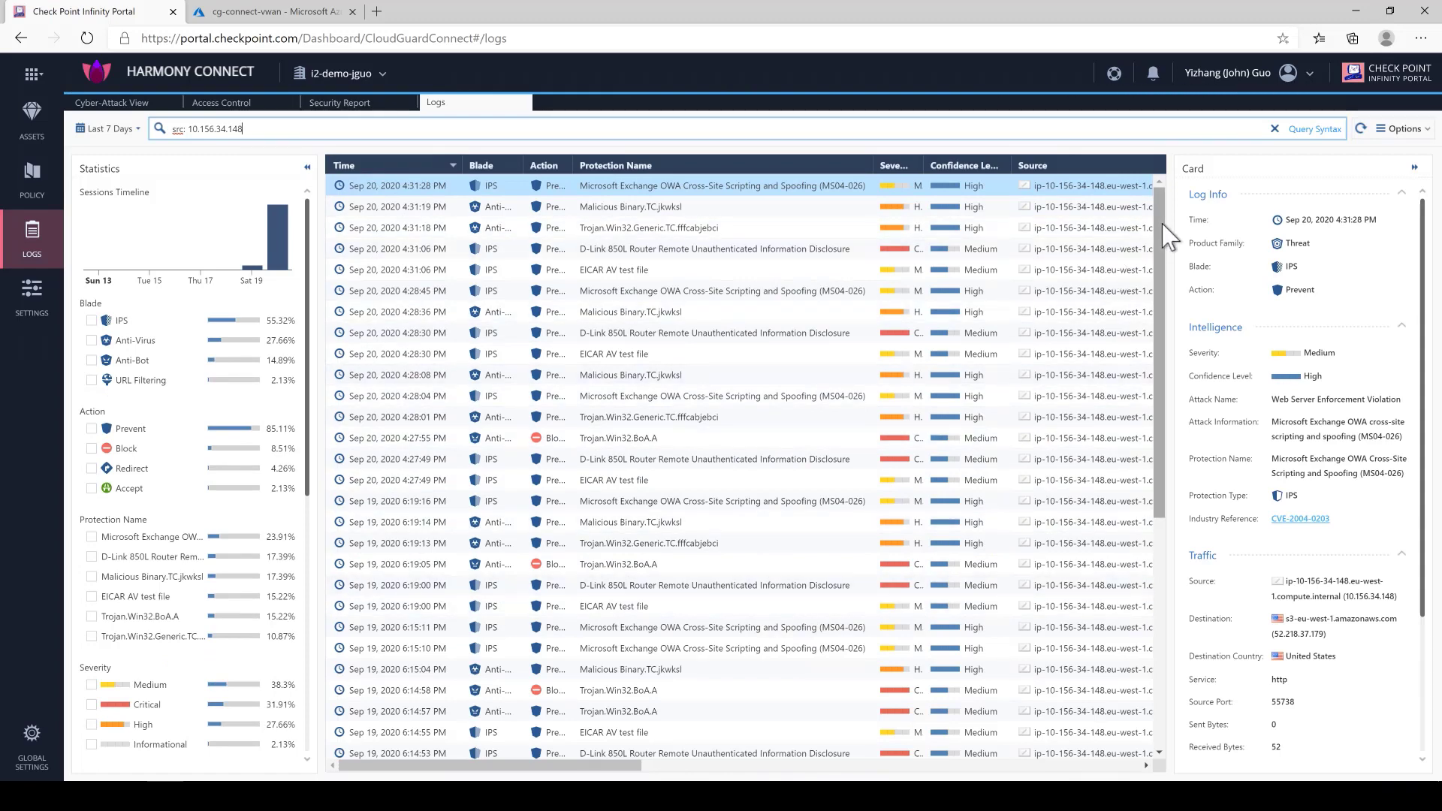
click(91, 361)
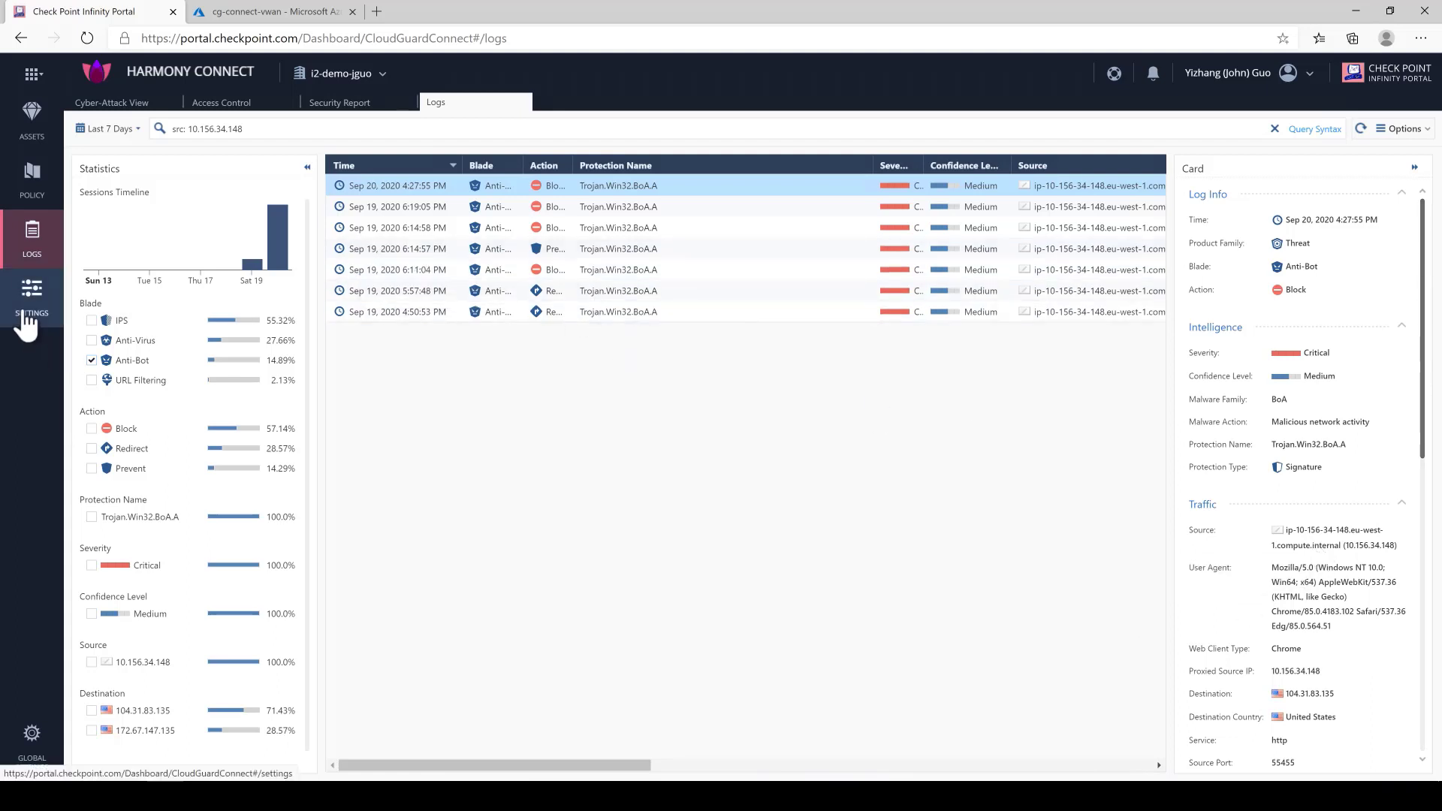
Through Settings > On-Prem Management, open the VWAN-HUB-WEST2 asset's Site Details.
click(26, 323)
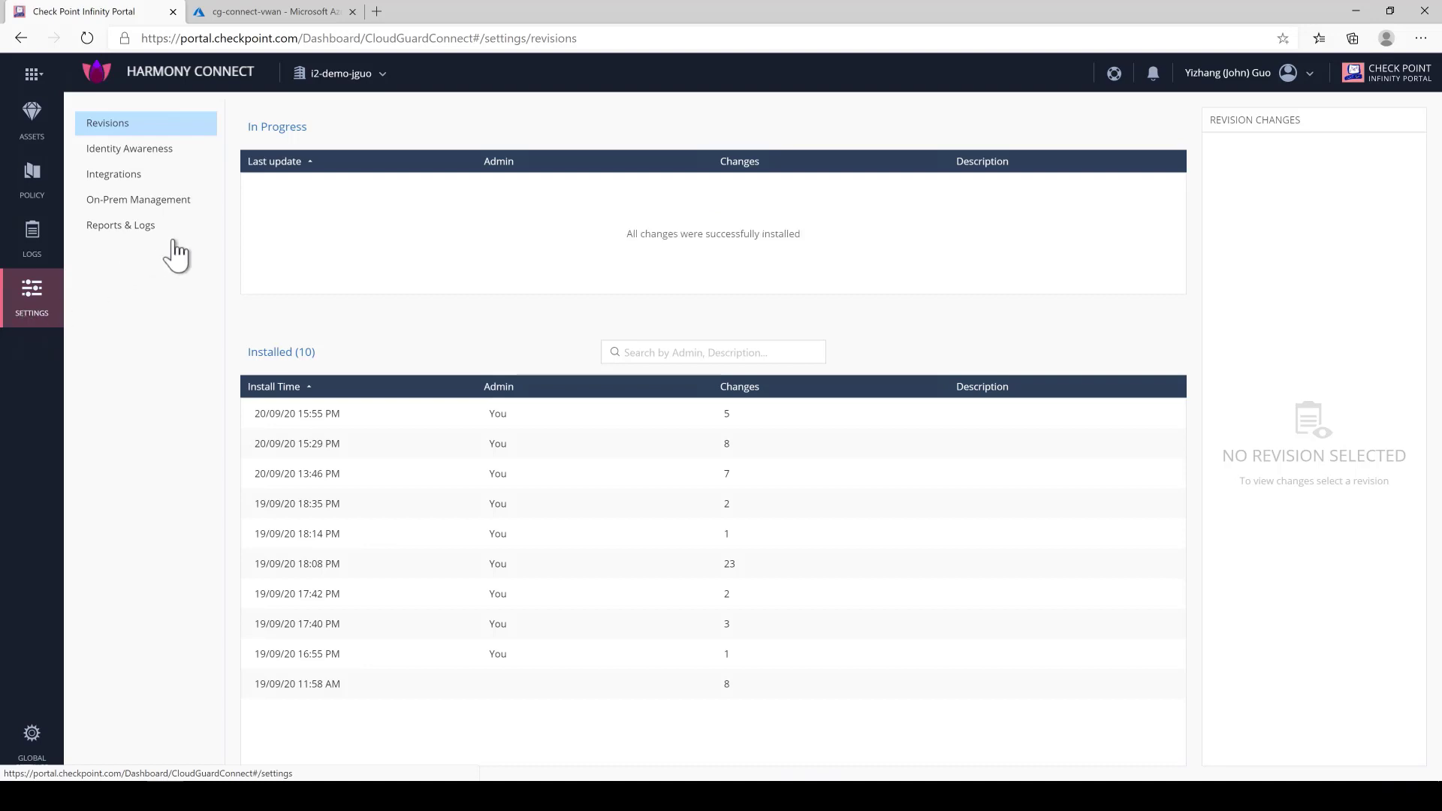
click(159, 201)
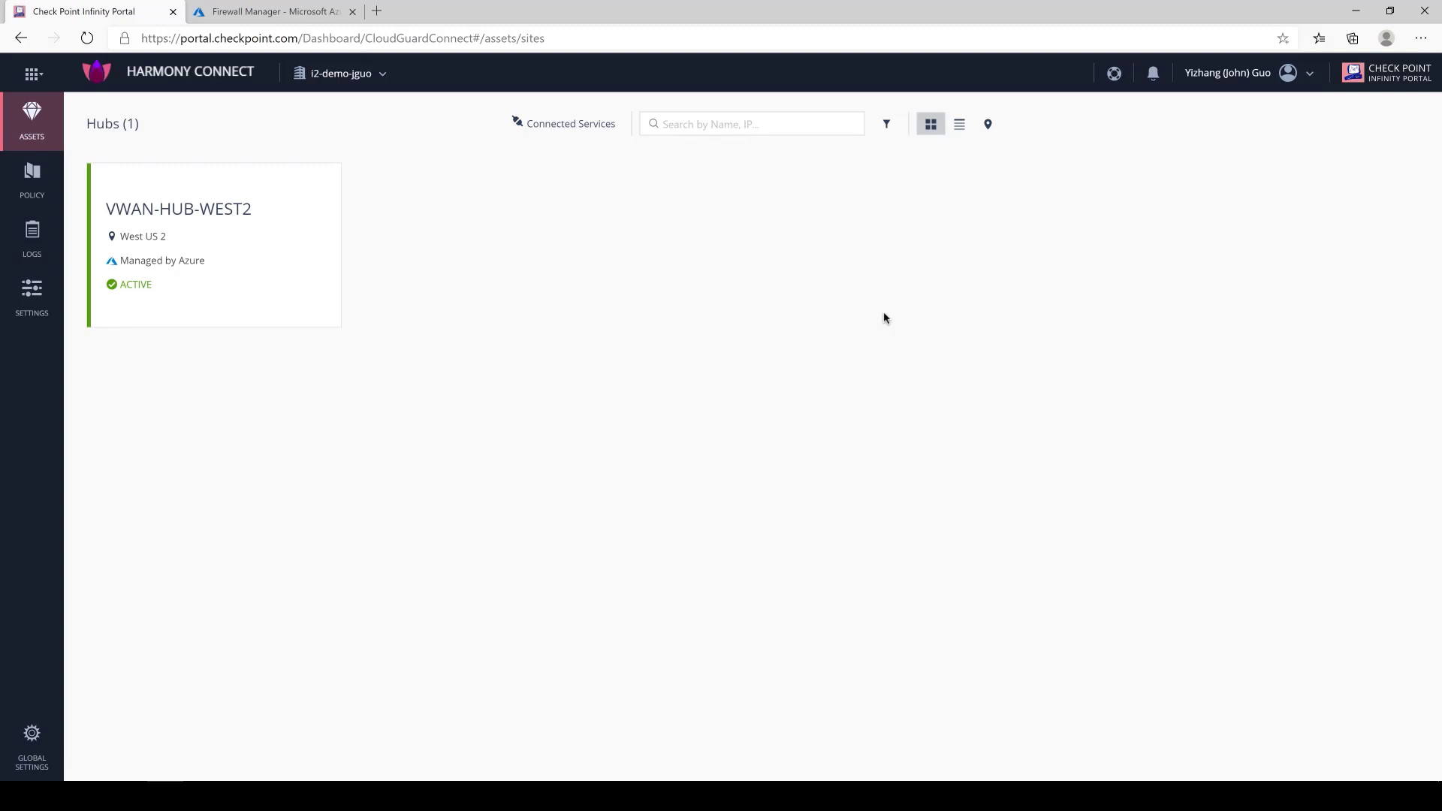
click(335, 196)
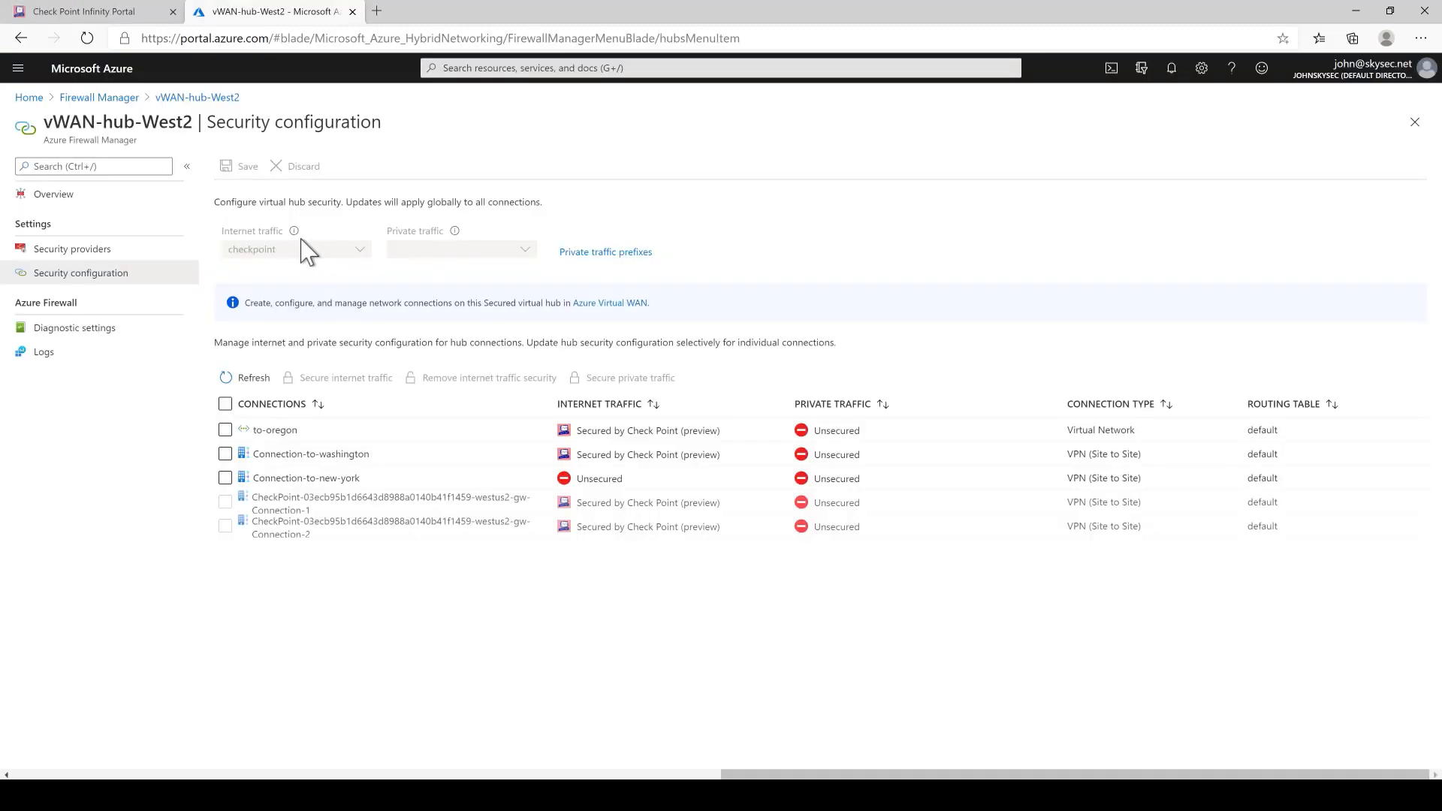
Secure internet traffic for Connection-to-new-york on vWAN-hub-West2 and confirm.
click(226, 479)
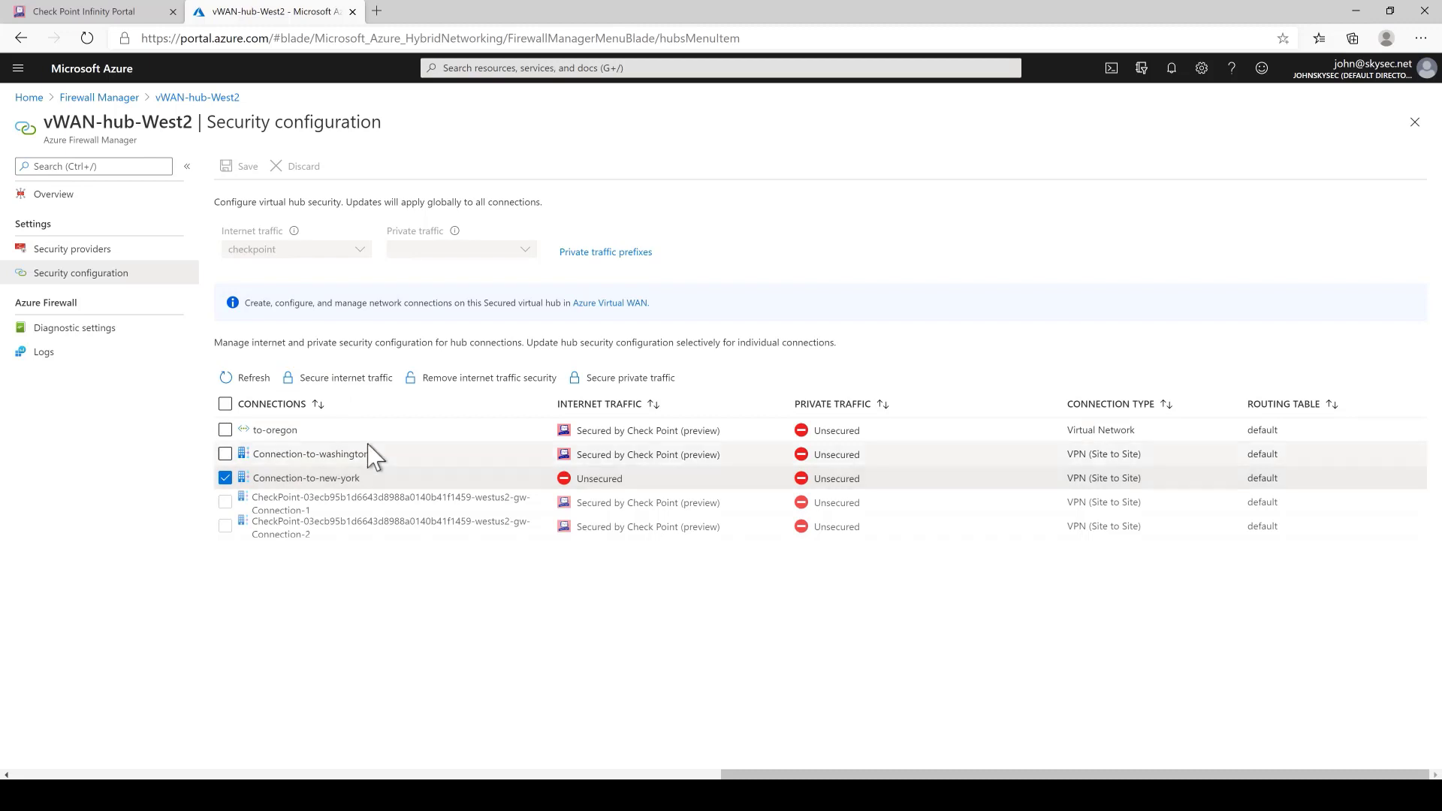
click(328, 385)
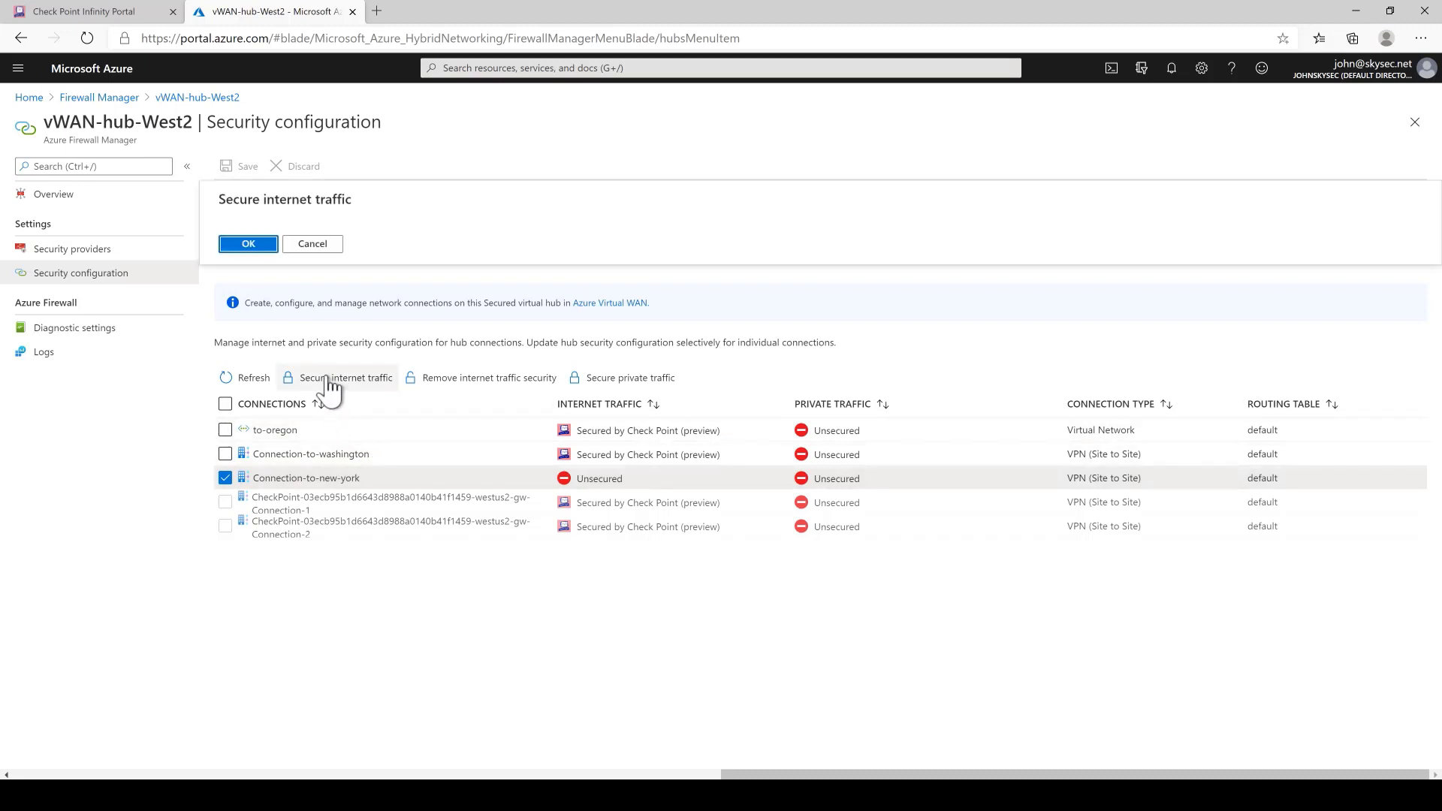
click(241, 249)
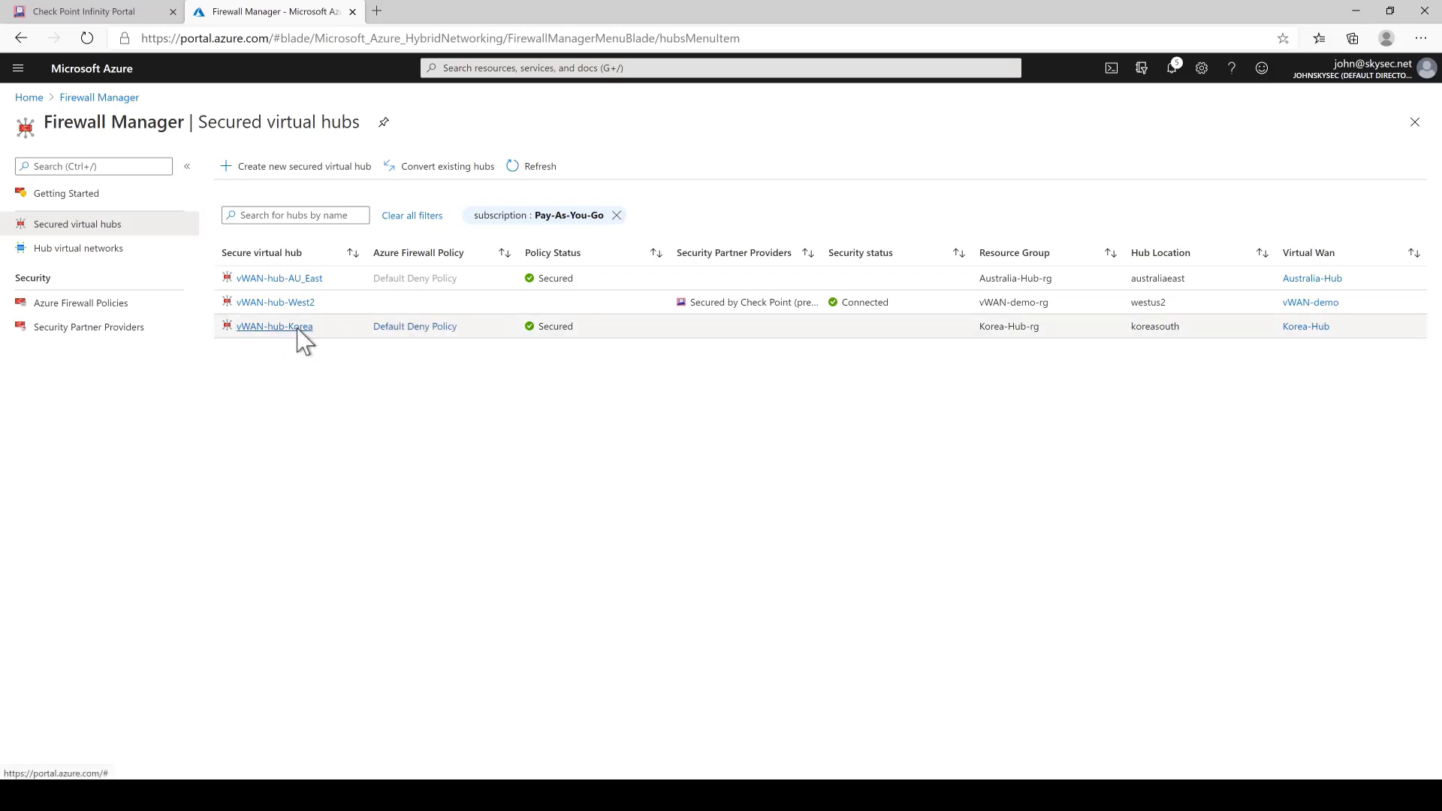
Add Check Point as the security partner provider for vWAN-hub-Korea and save.
click(298, 328)
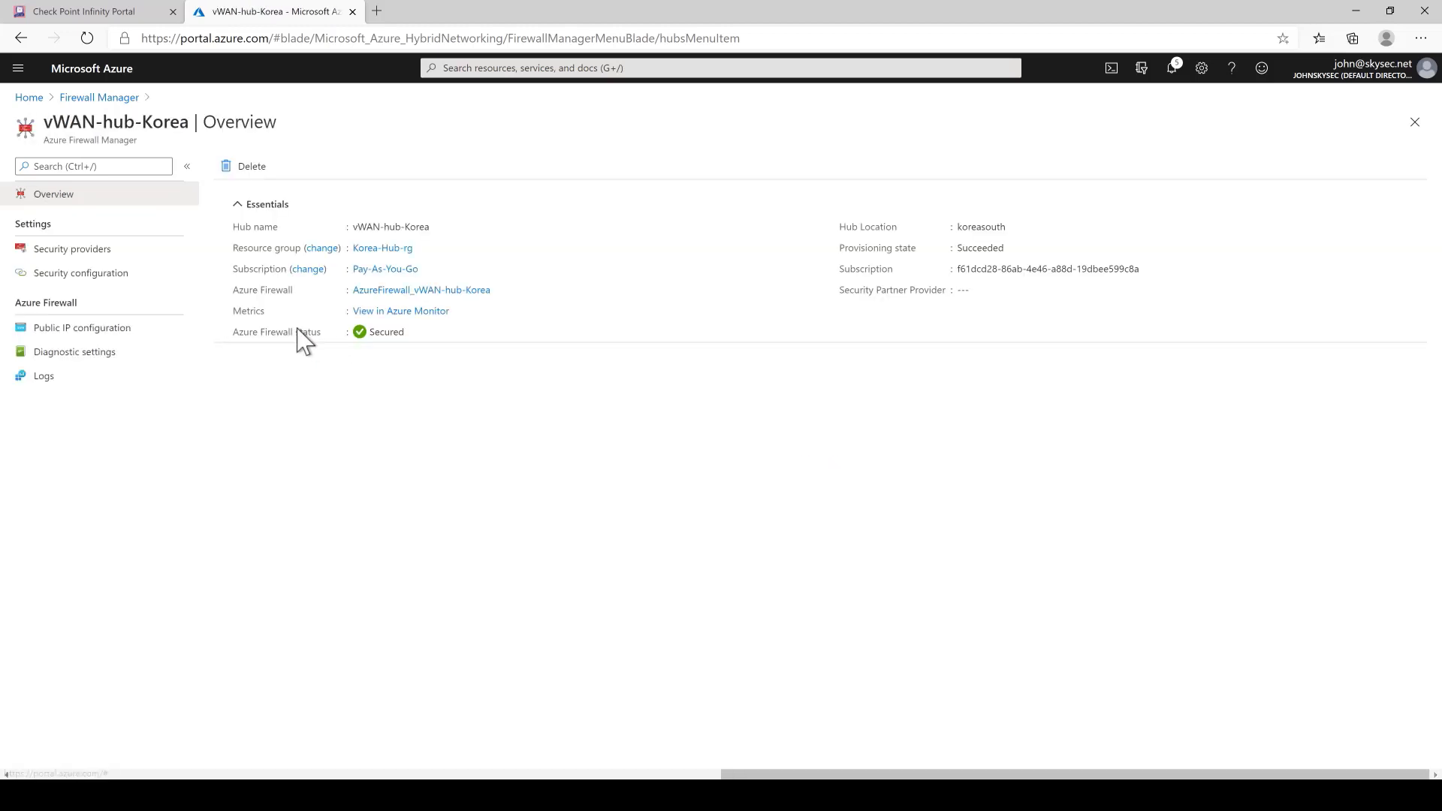
click(90, 255)
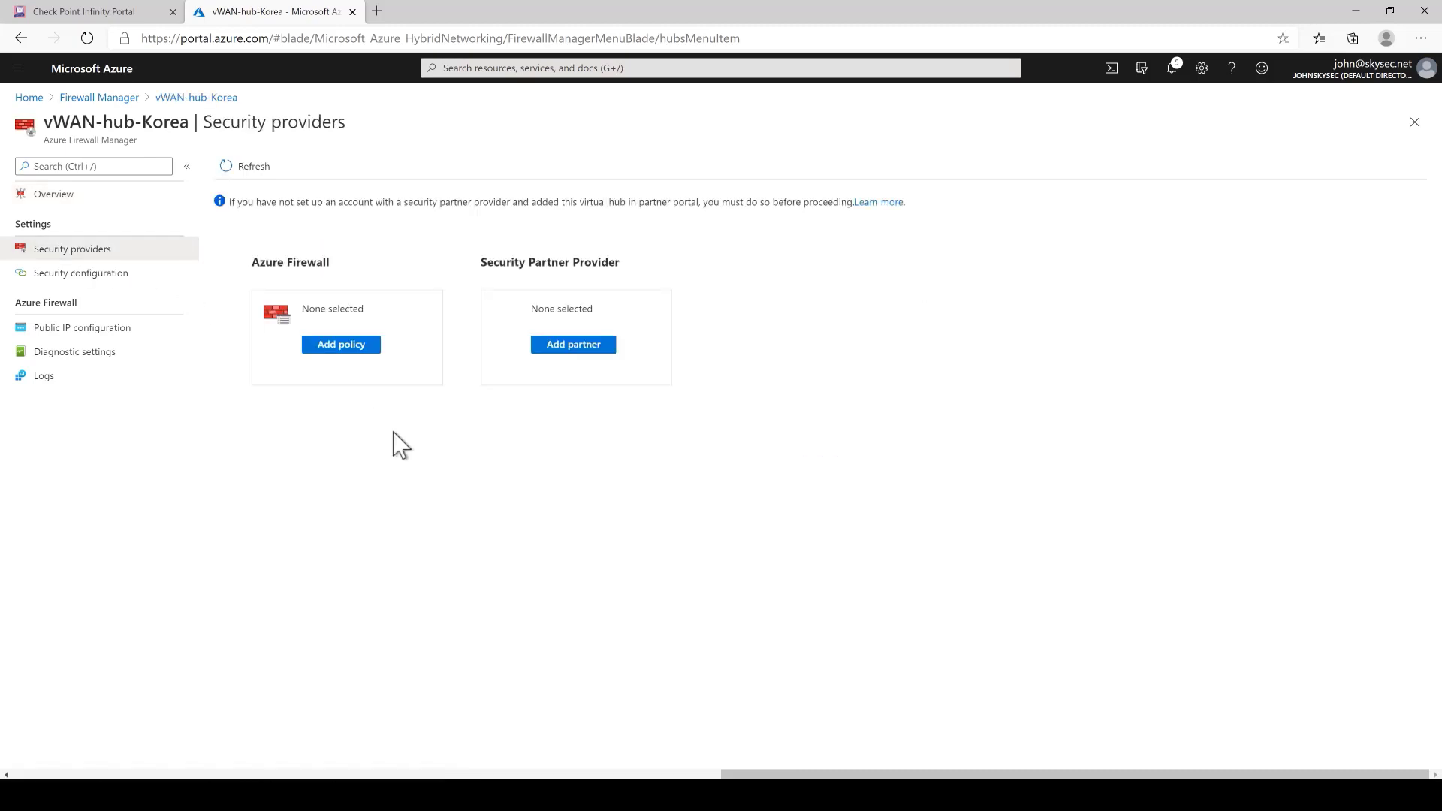
click(565, 364)
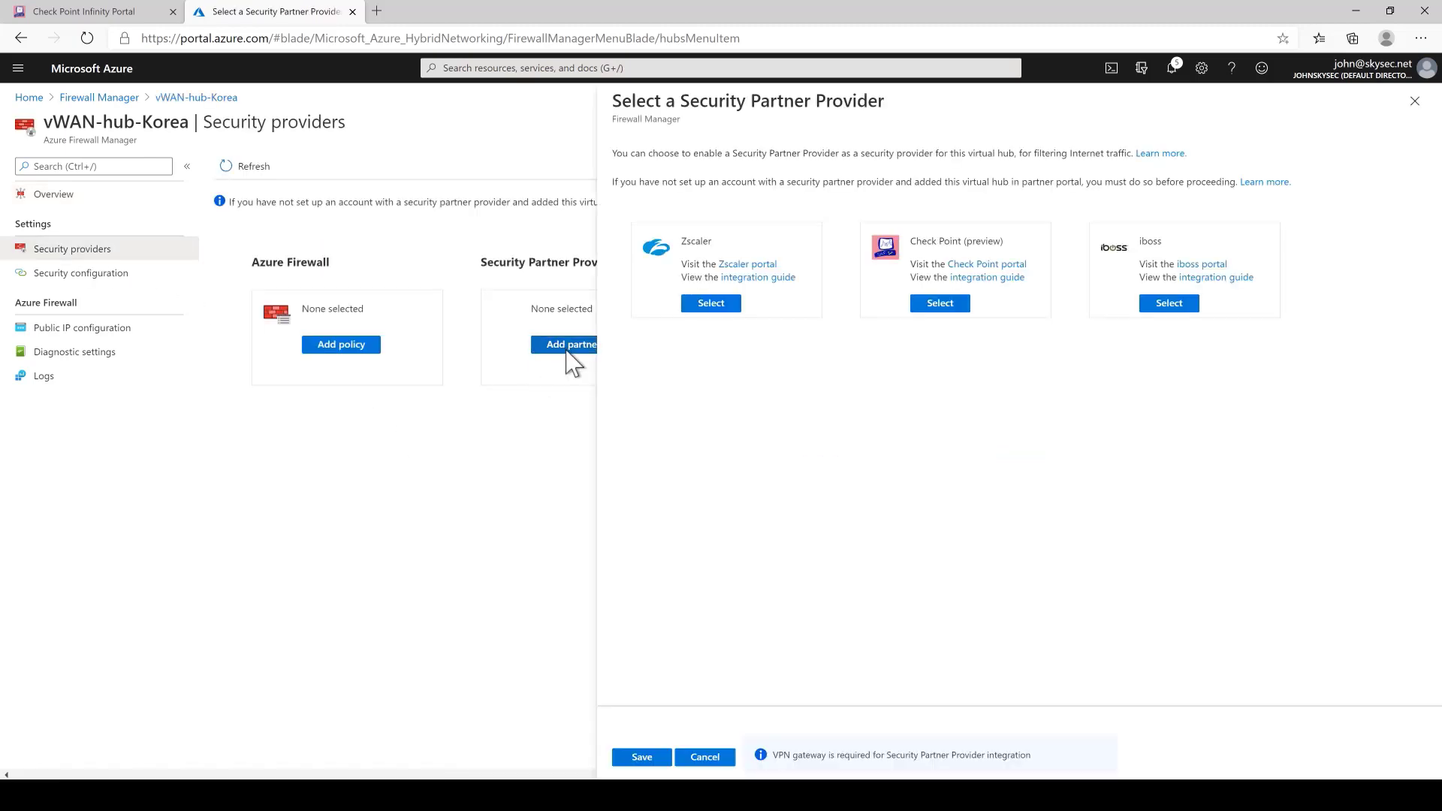
click(943, 305)
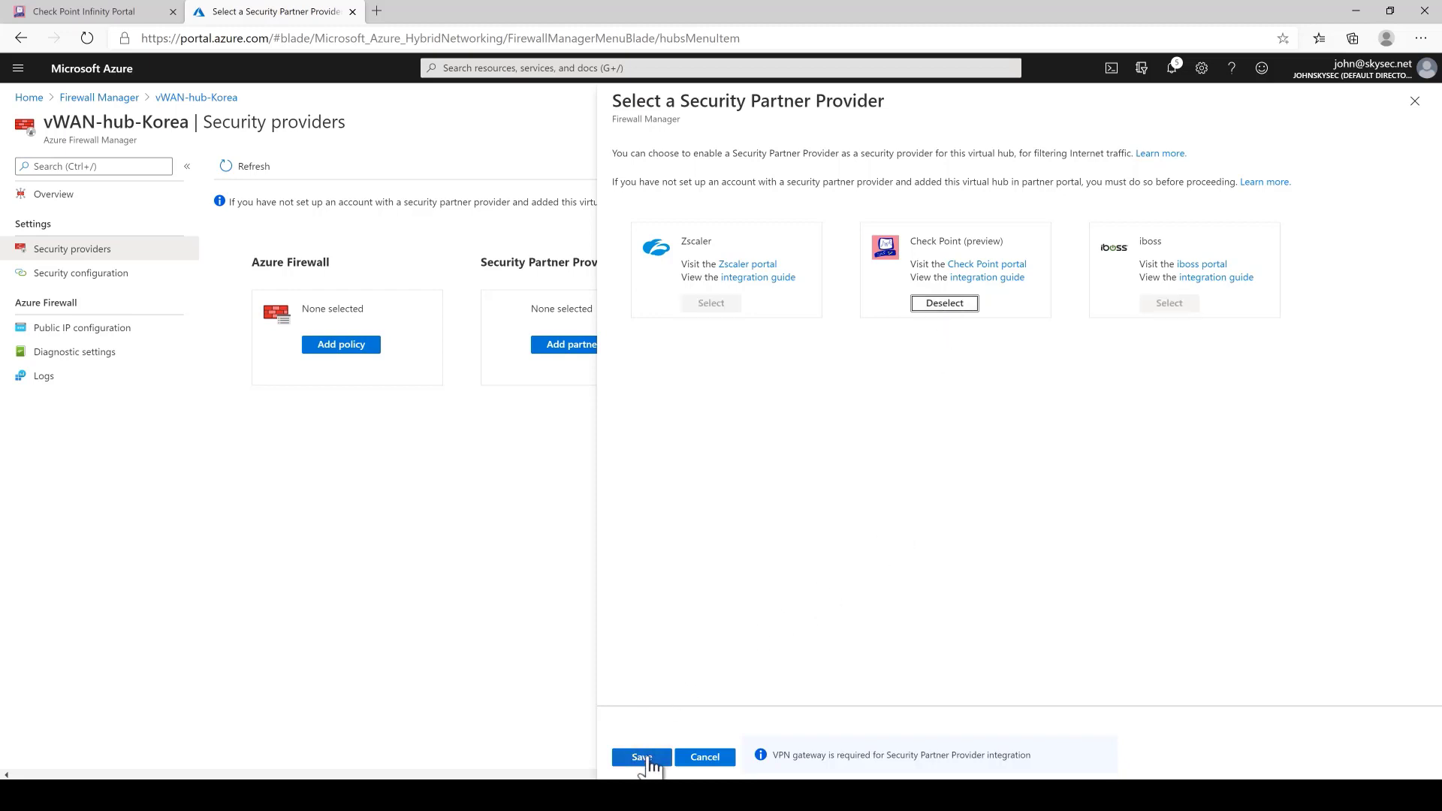
click(643, 758)
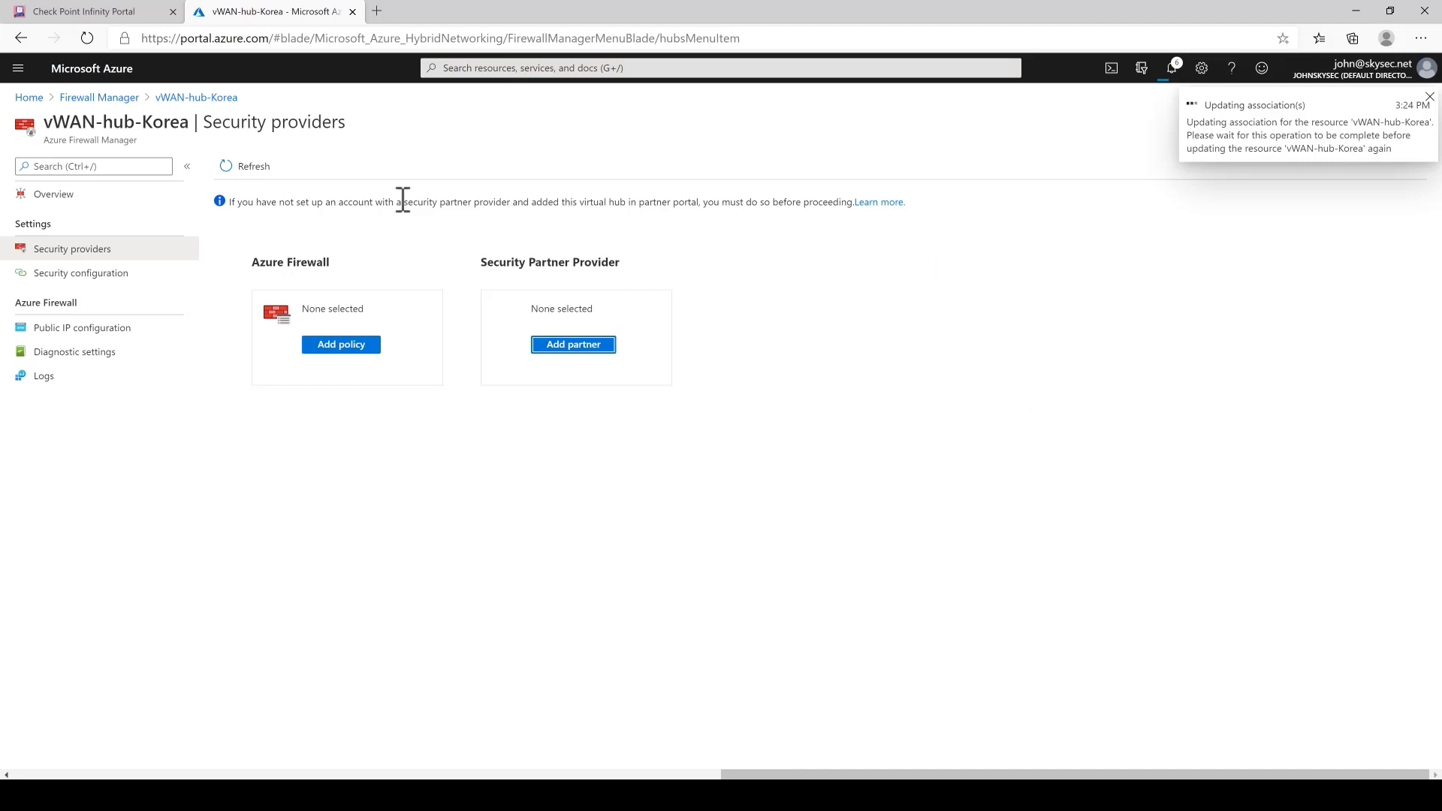
Add Check Point as the security partner provider for vWAN-hub-AU_East and save.
click(98, 98)
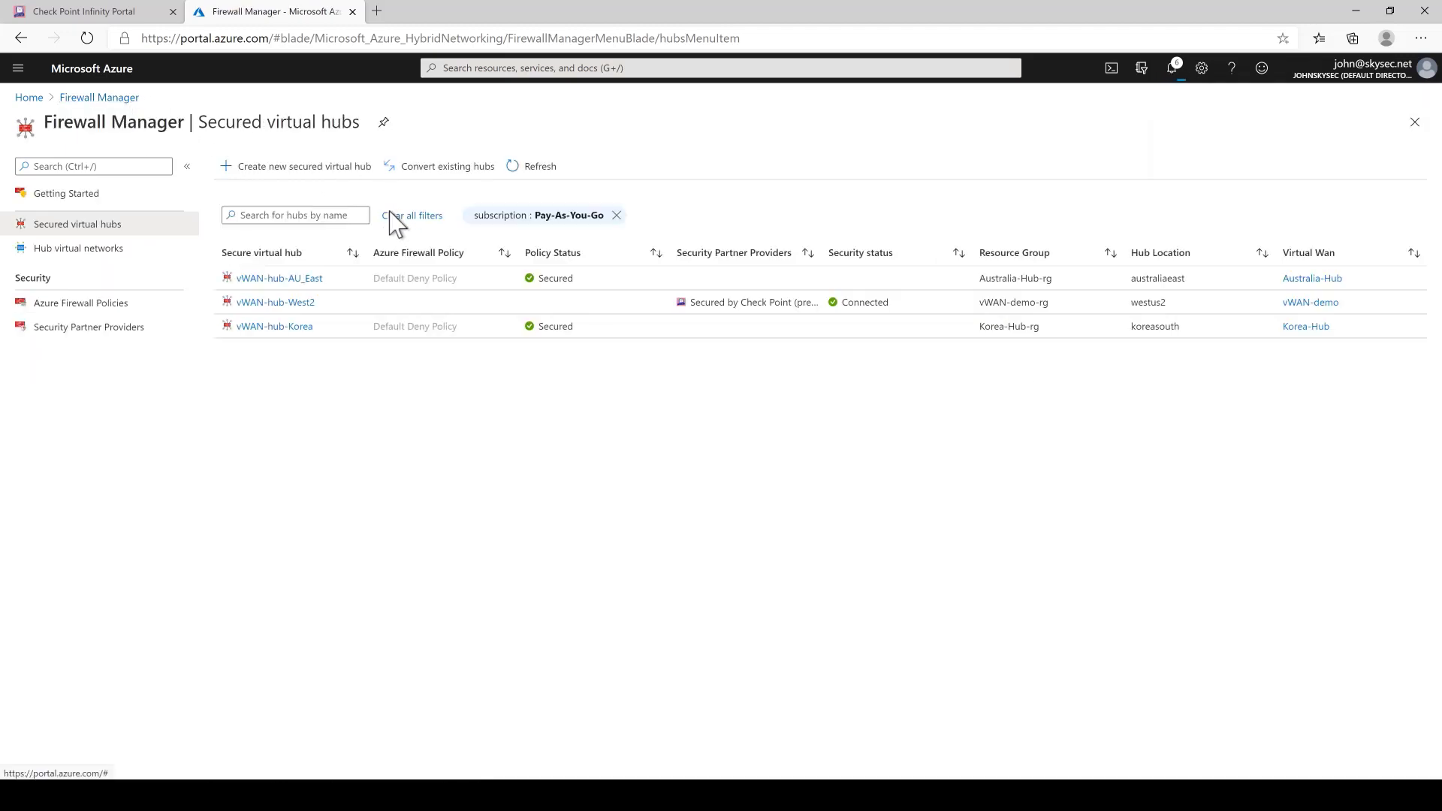
click(274, 285)
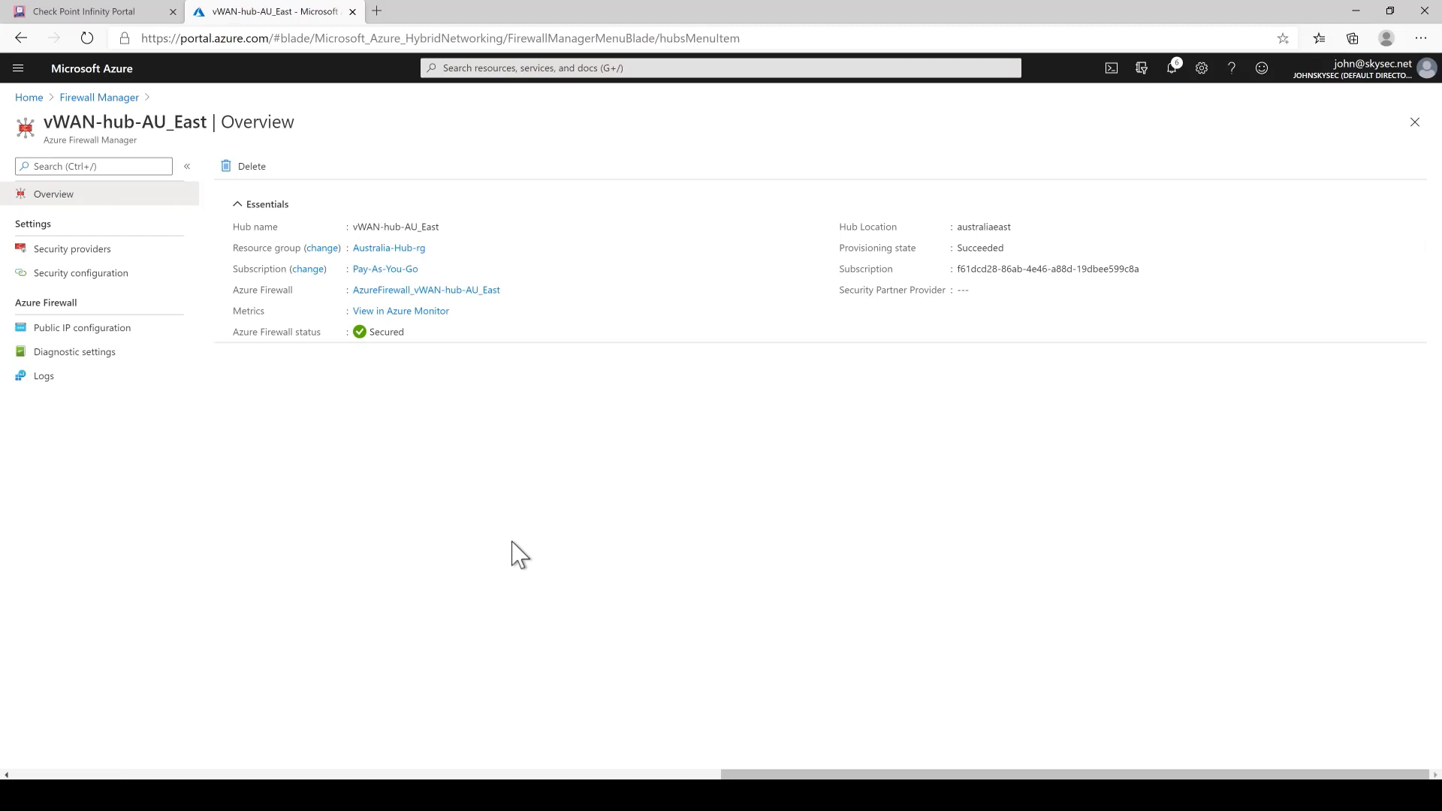
click(71, 250)
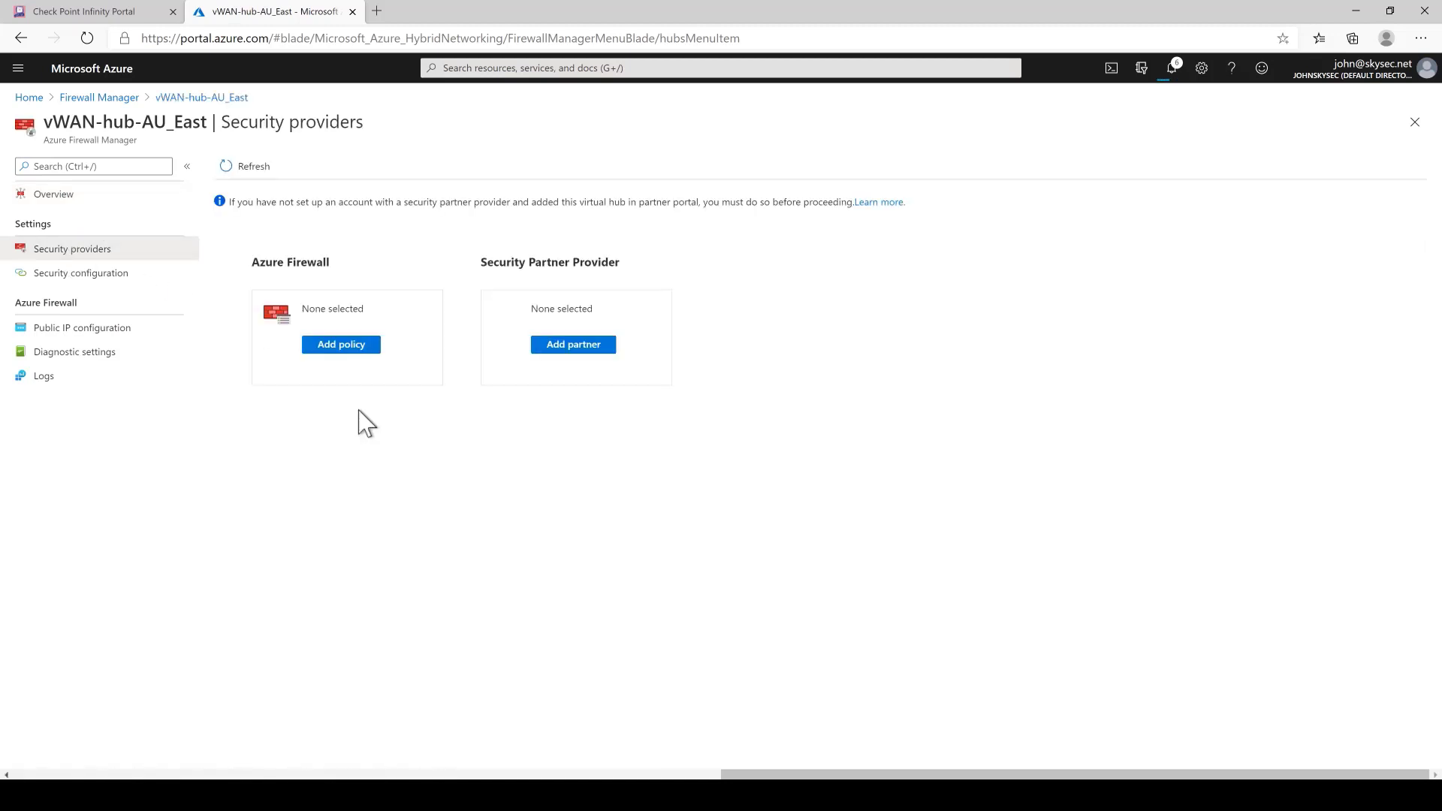
click(573, 347)
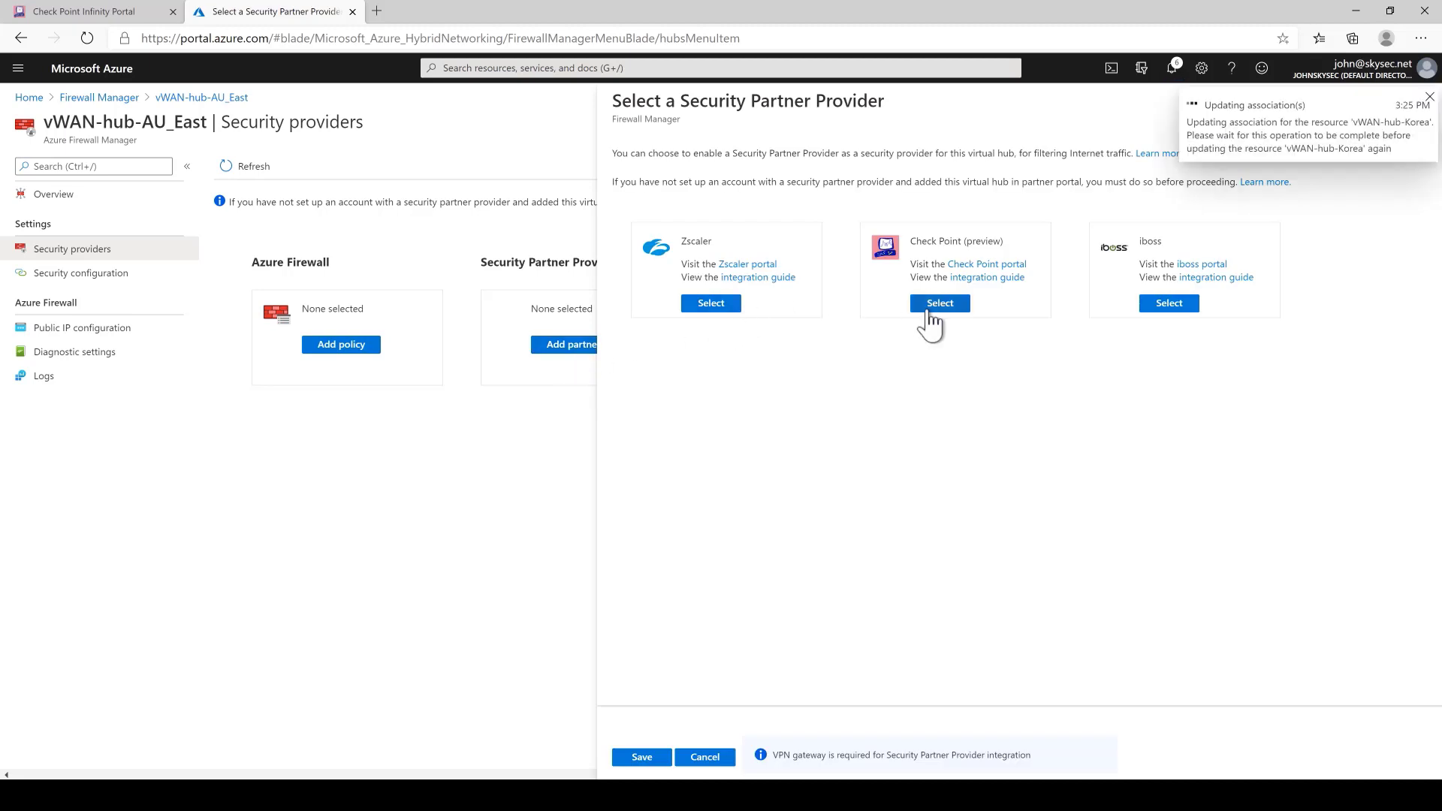
click(935, 304)
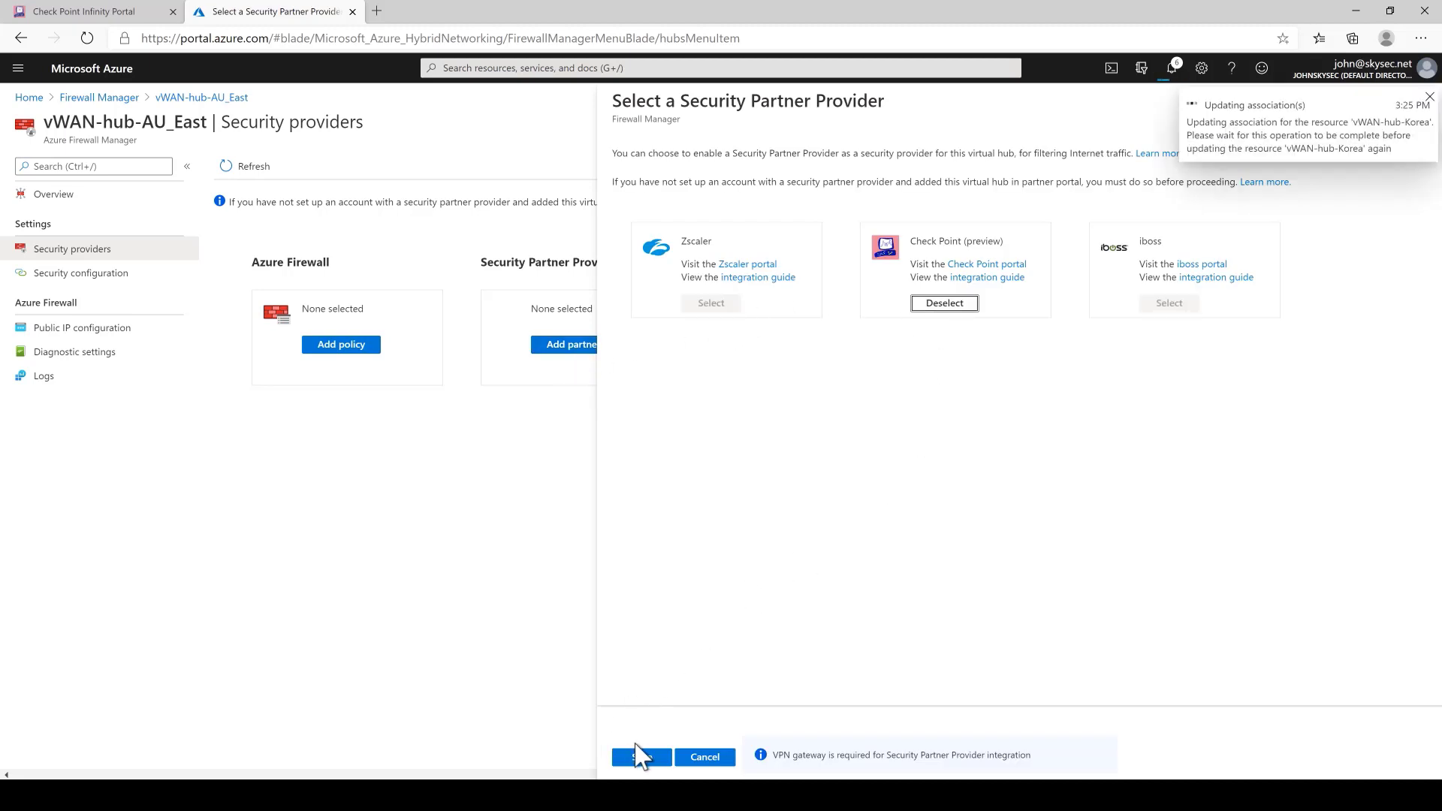
click(640, 757)
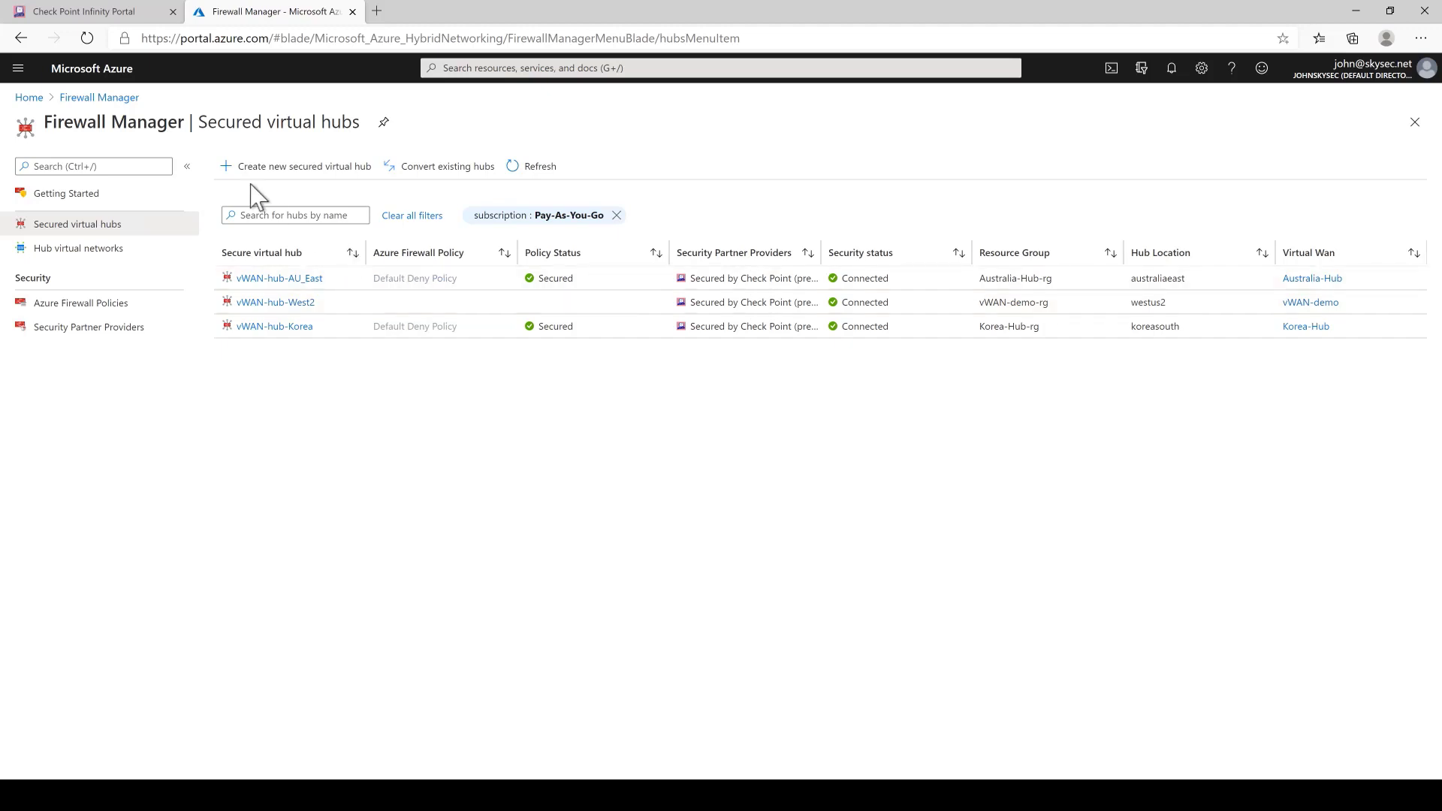
Return to Harmony Connect to see VWAN-HUB-WEST2, VWAN-HUB-KOREA and VWAN-HUB-AU_EAST all active.
click(113, 15)
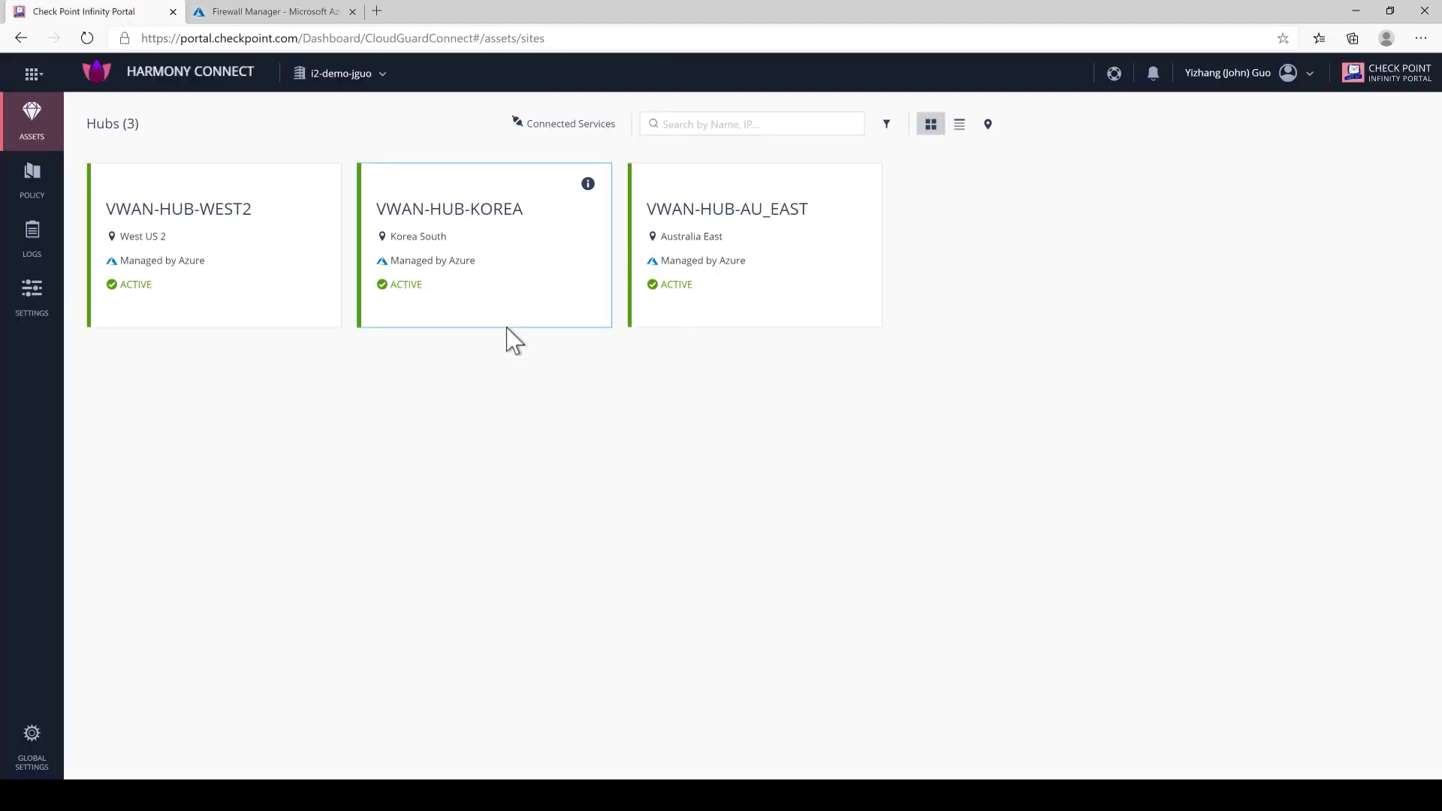